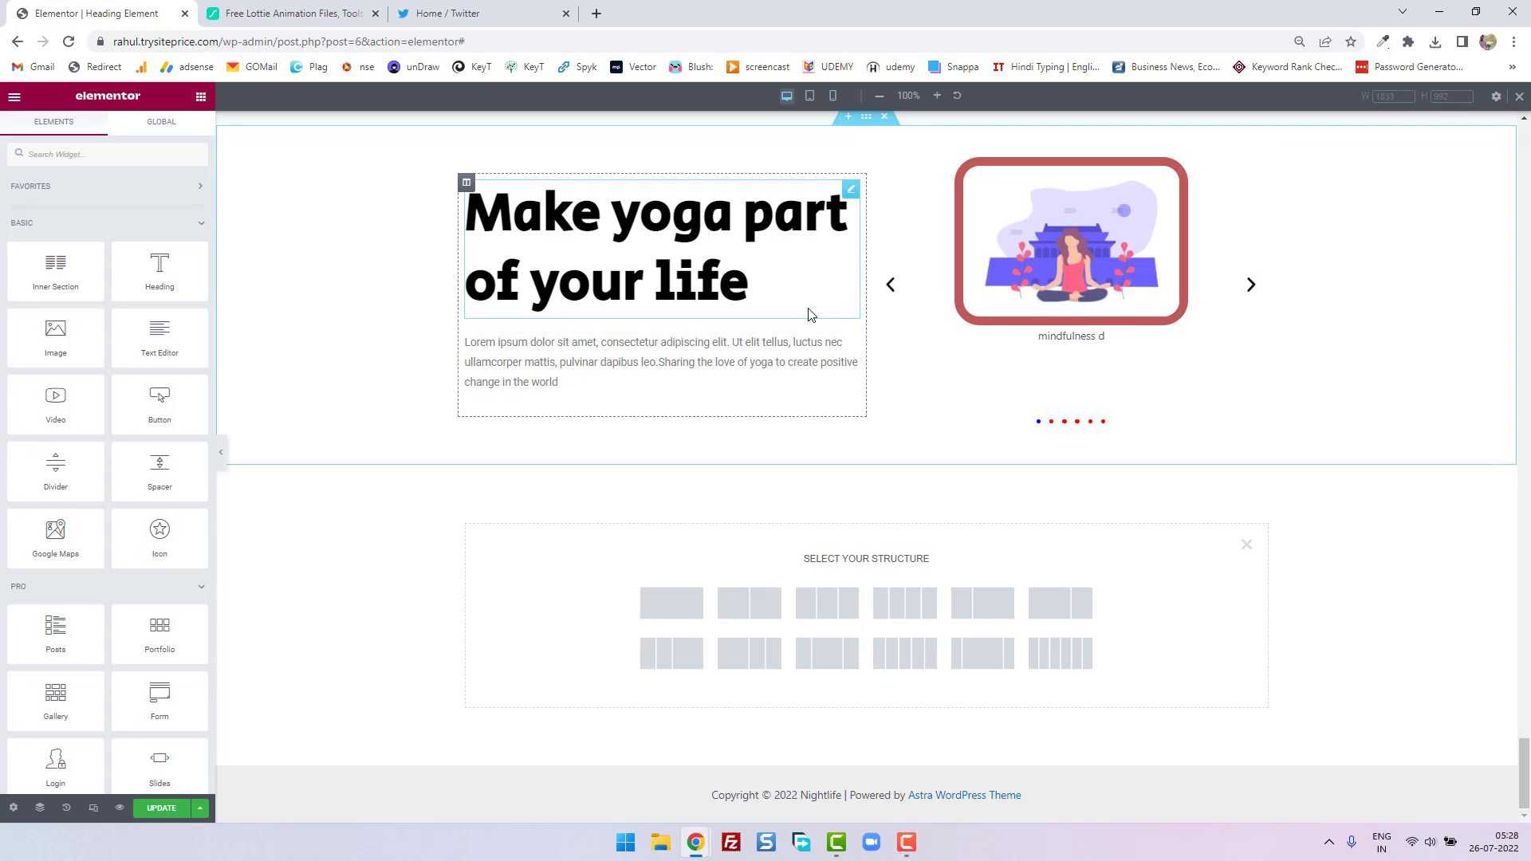
# Move the yoga heading and text column into a new two-column section and delete that section's empty first column
pyautogui.click(750, 606)
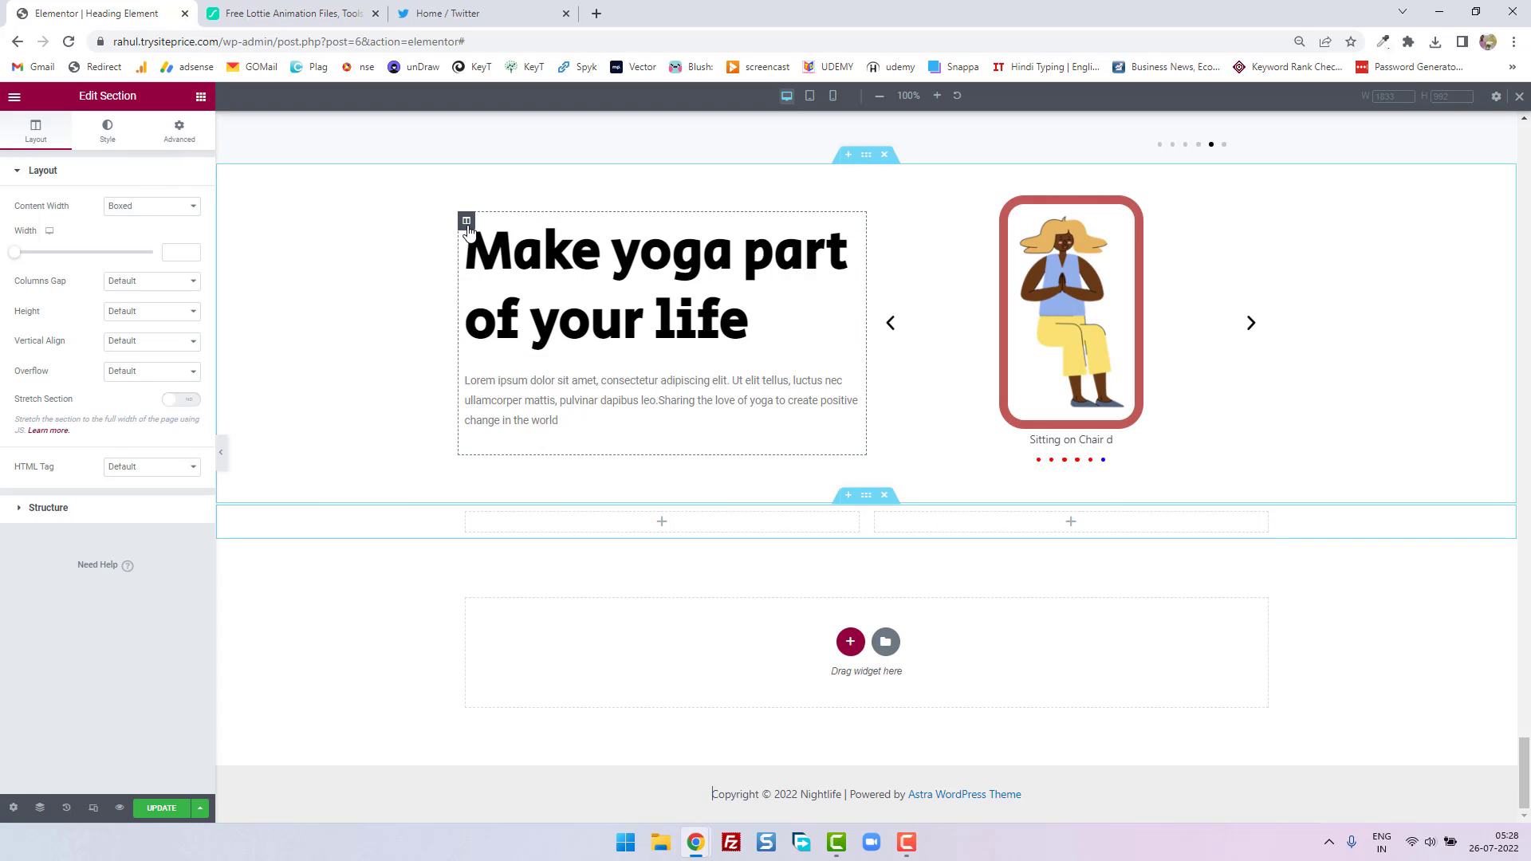
pyautogui.moveTo(467, 223); pyautogui.dragTo(630, 537)
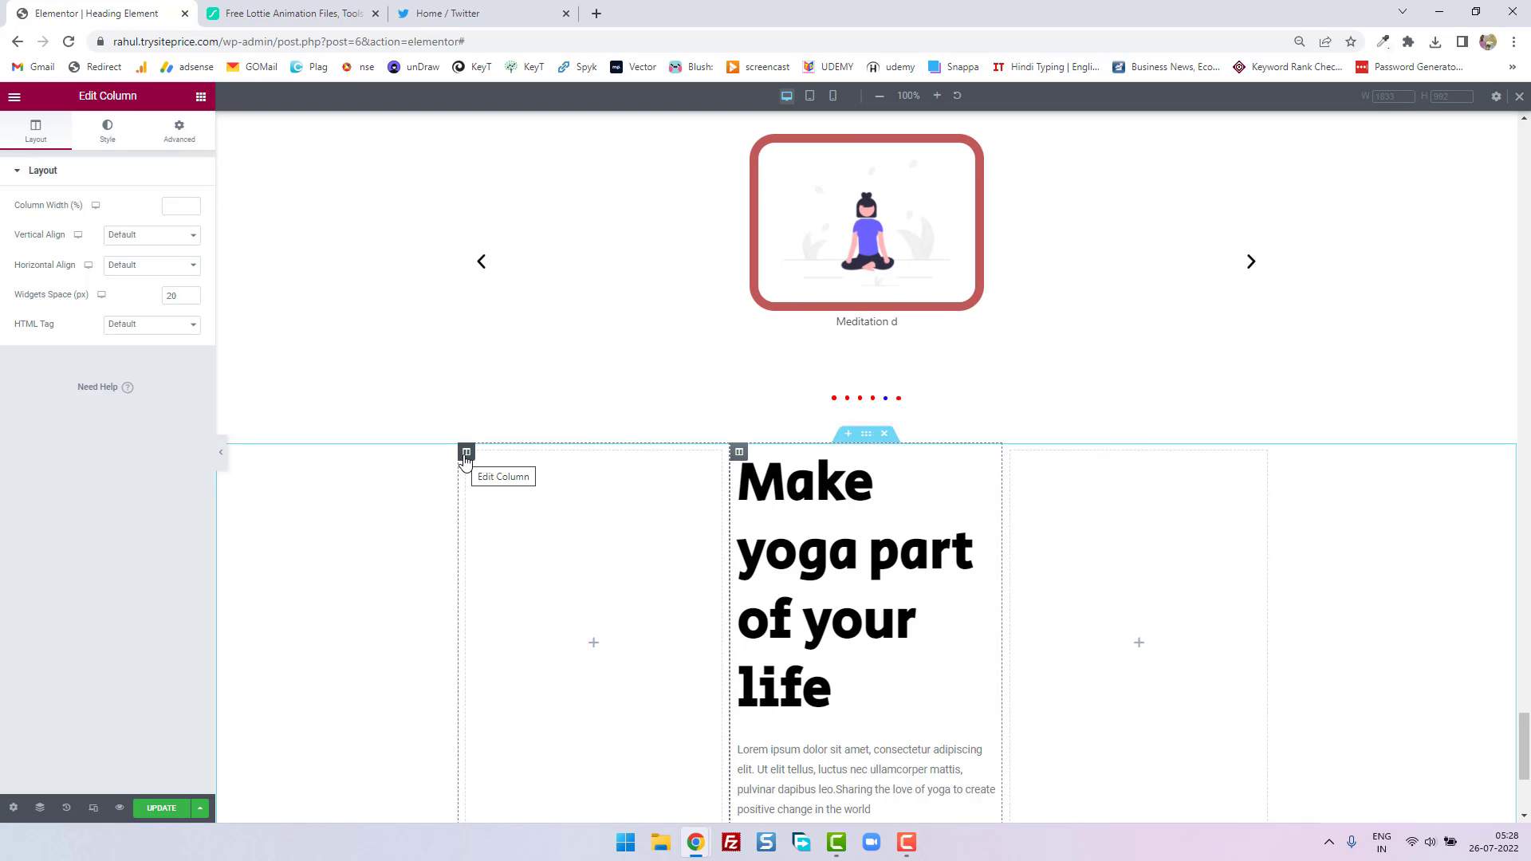
pyautogui.rightClick(465, 453)
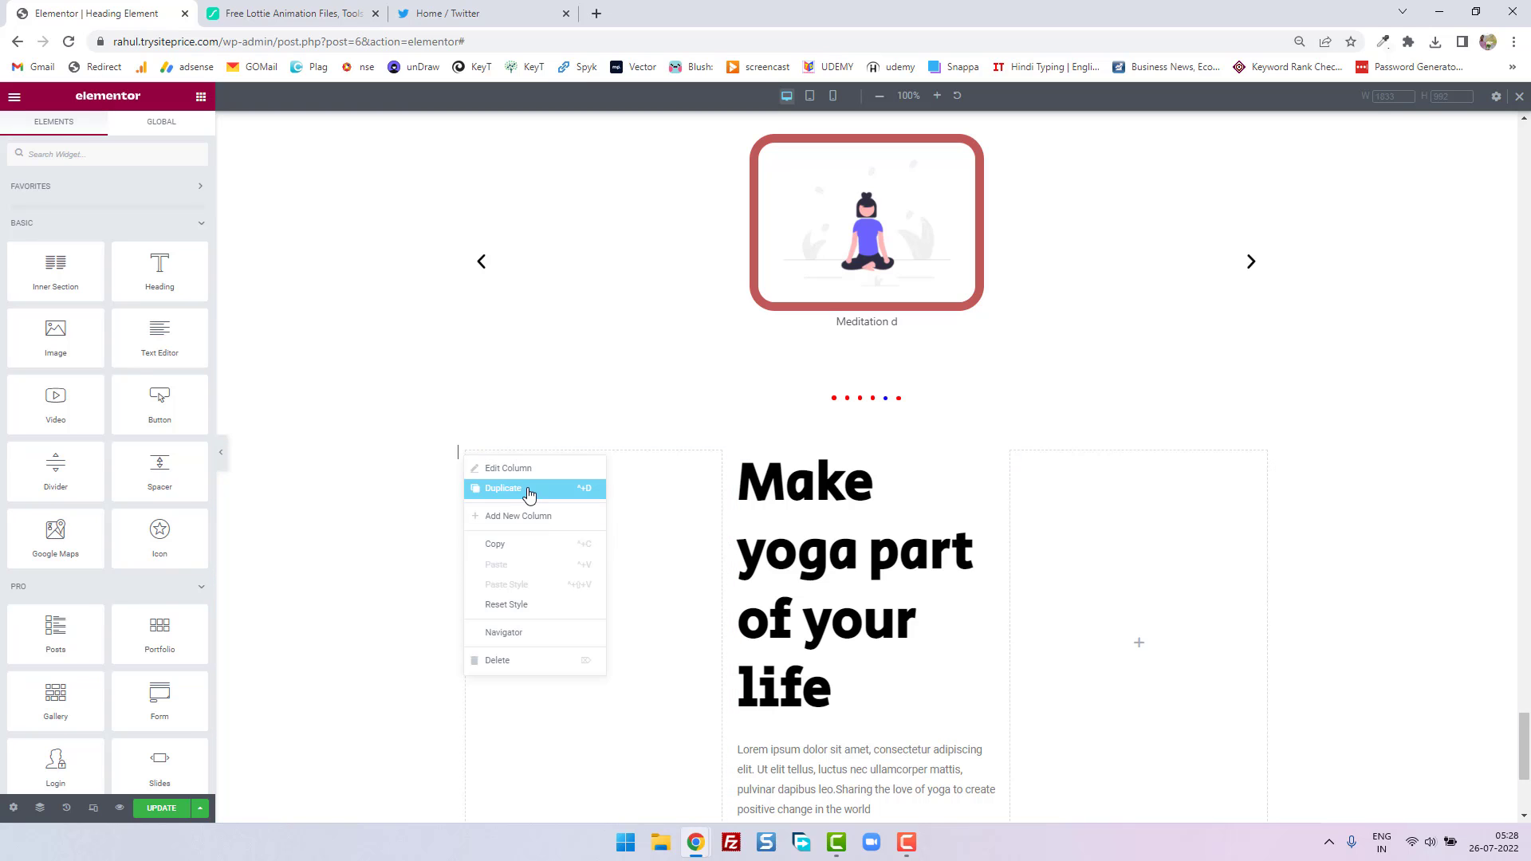
pyautogui.click(526, 660)
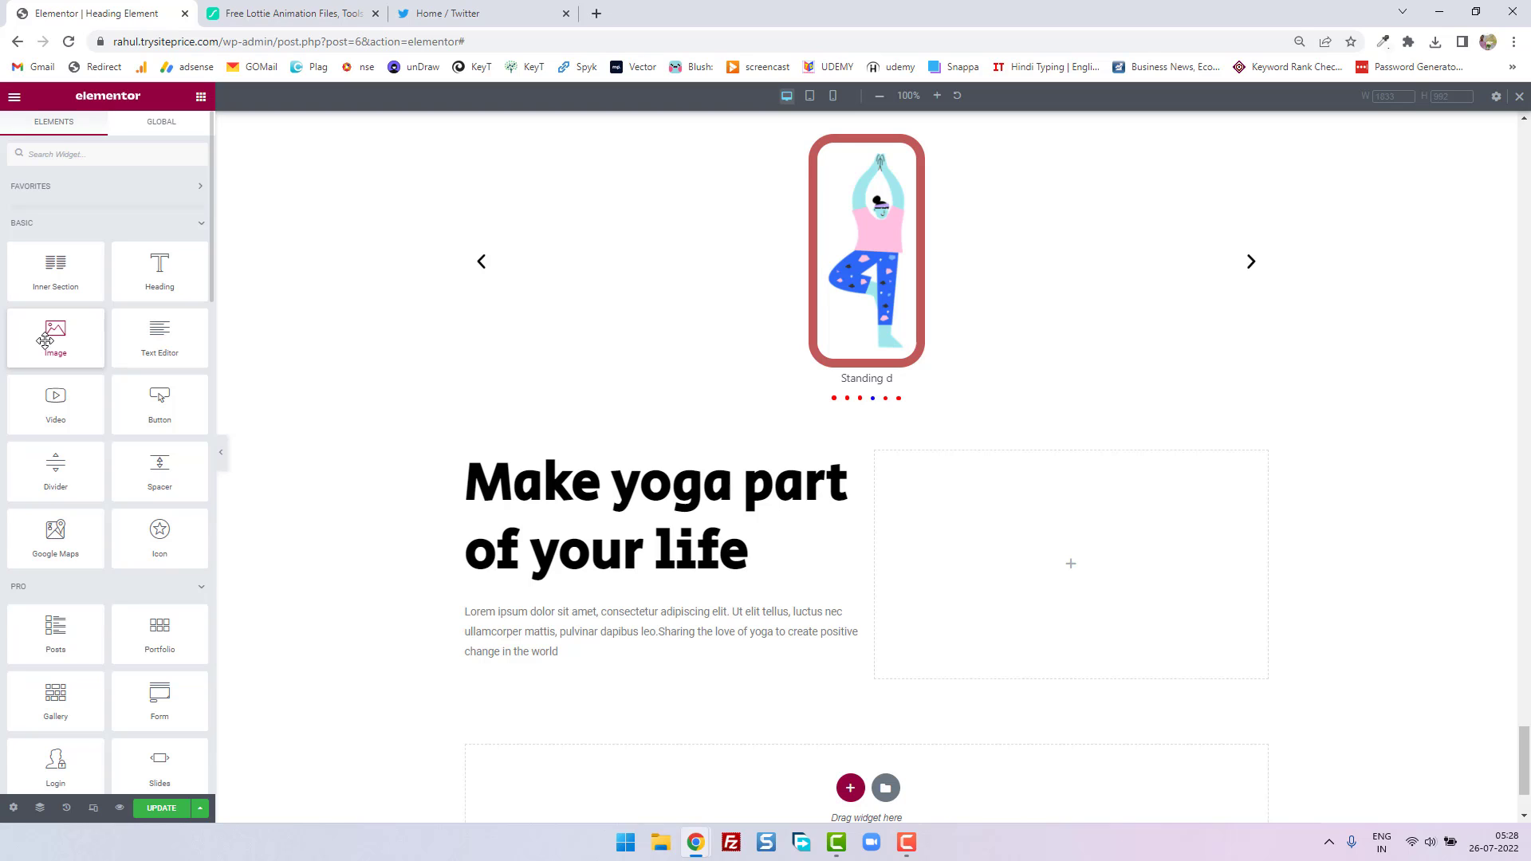
# Add an Image widget to the empty column beside the heading and insert undraw_Yoga_re_i5ld.png from the media library
pyautogui.moveTo(53, 336); pyautogui.dragTo(1066, 537)
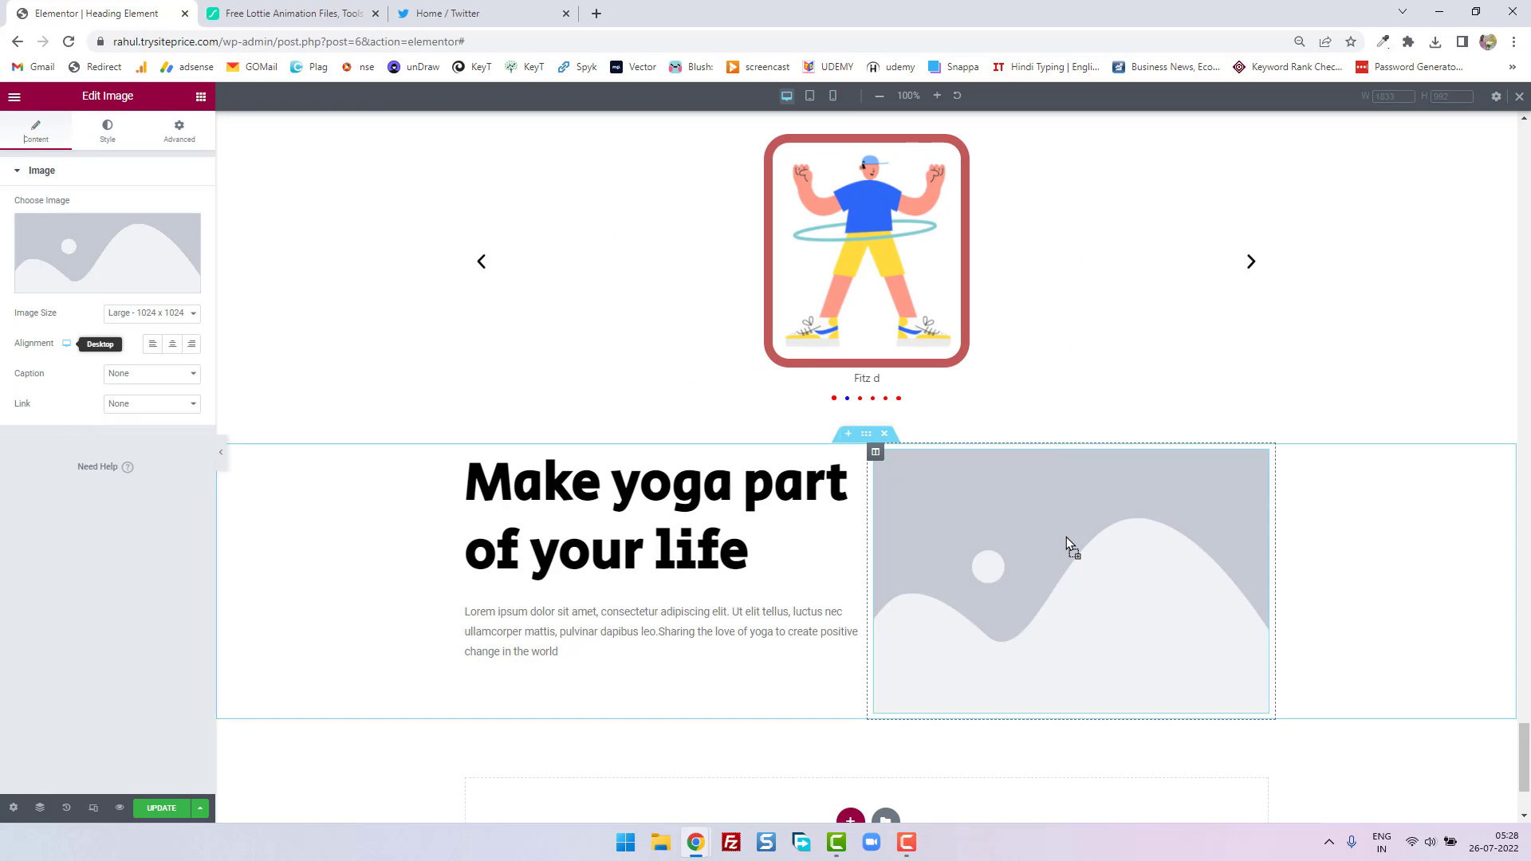
pyautogui.moveTo(60, 212)
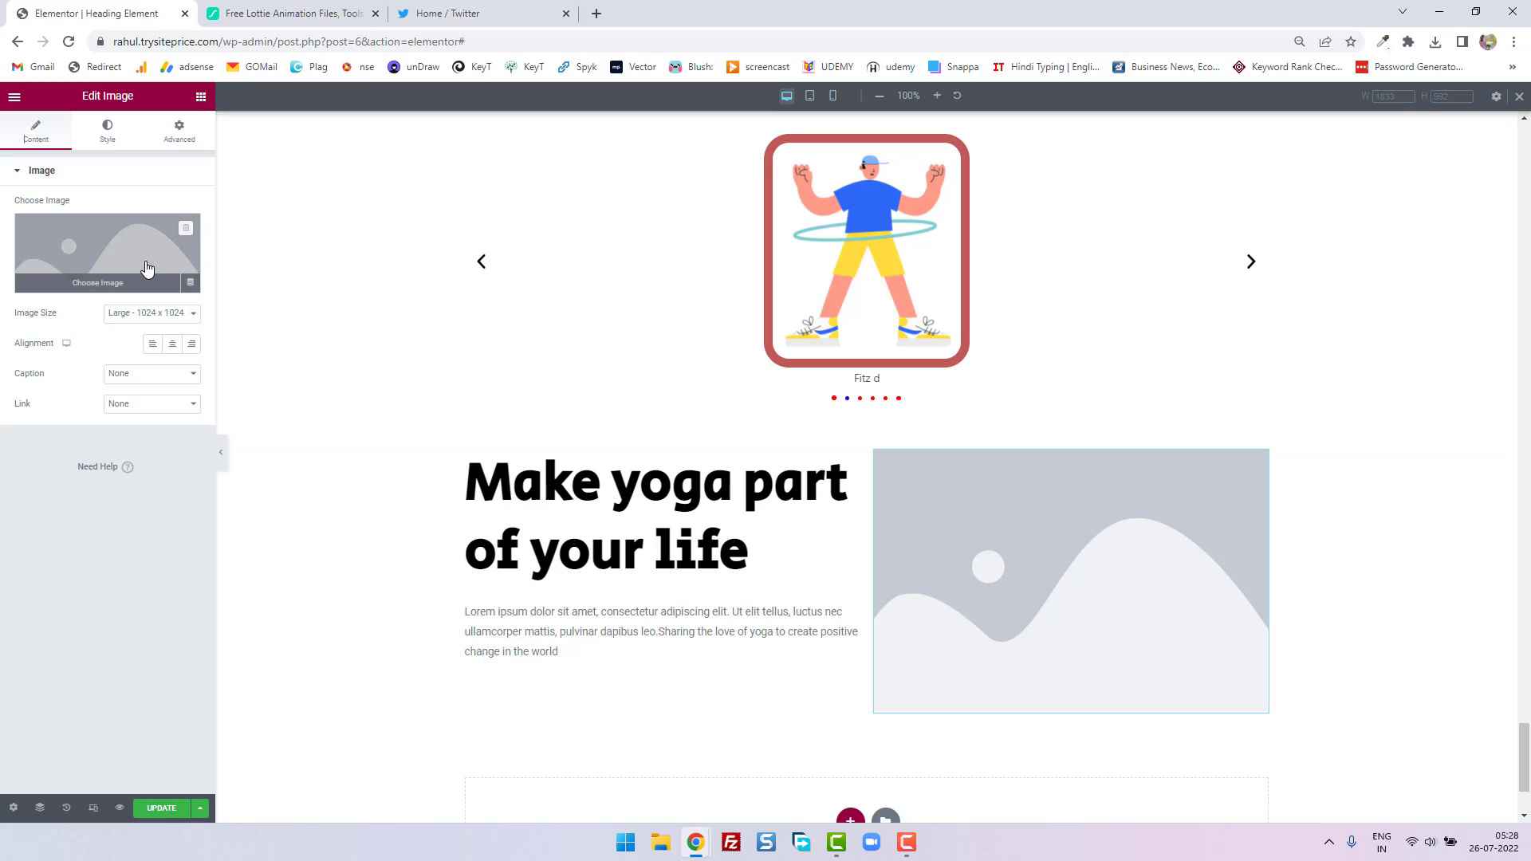
pyautogui.click(96, 284)
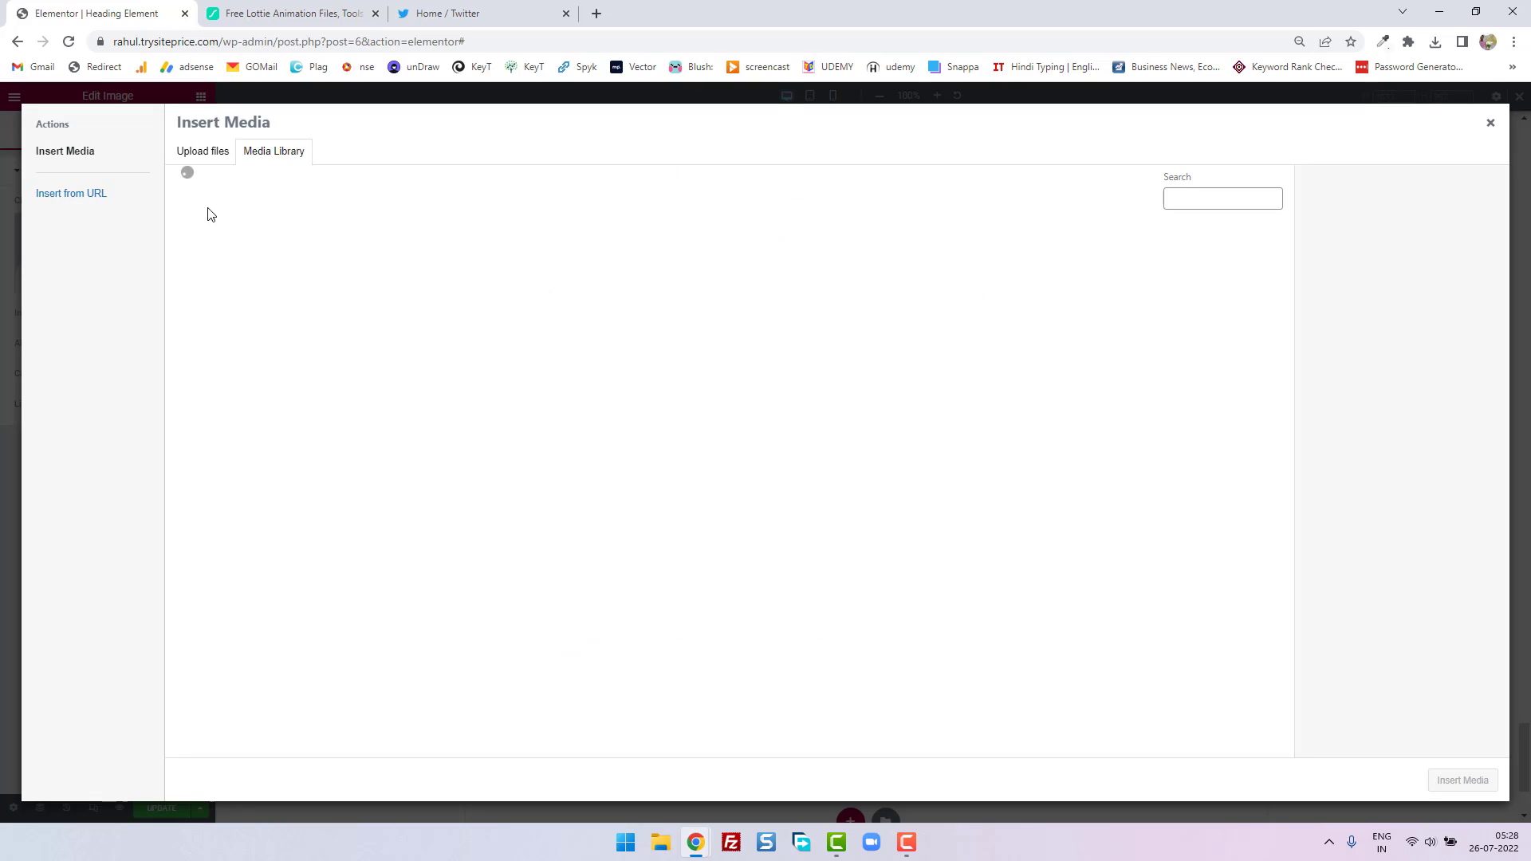
pyautogui.click(215, 154)
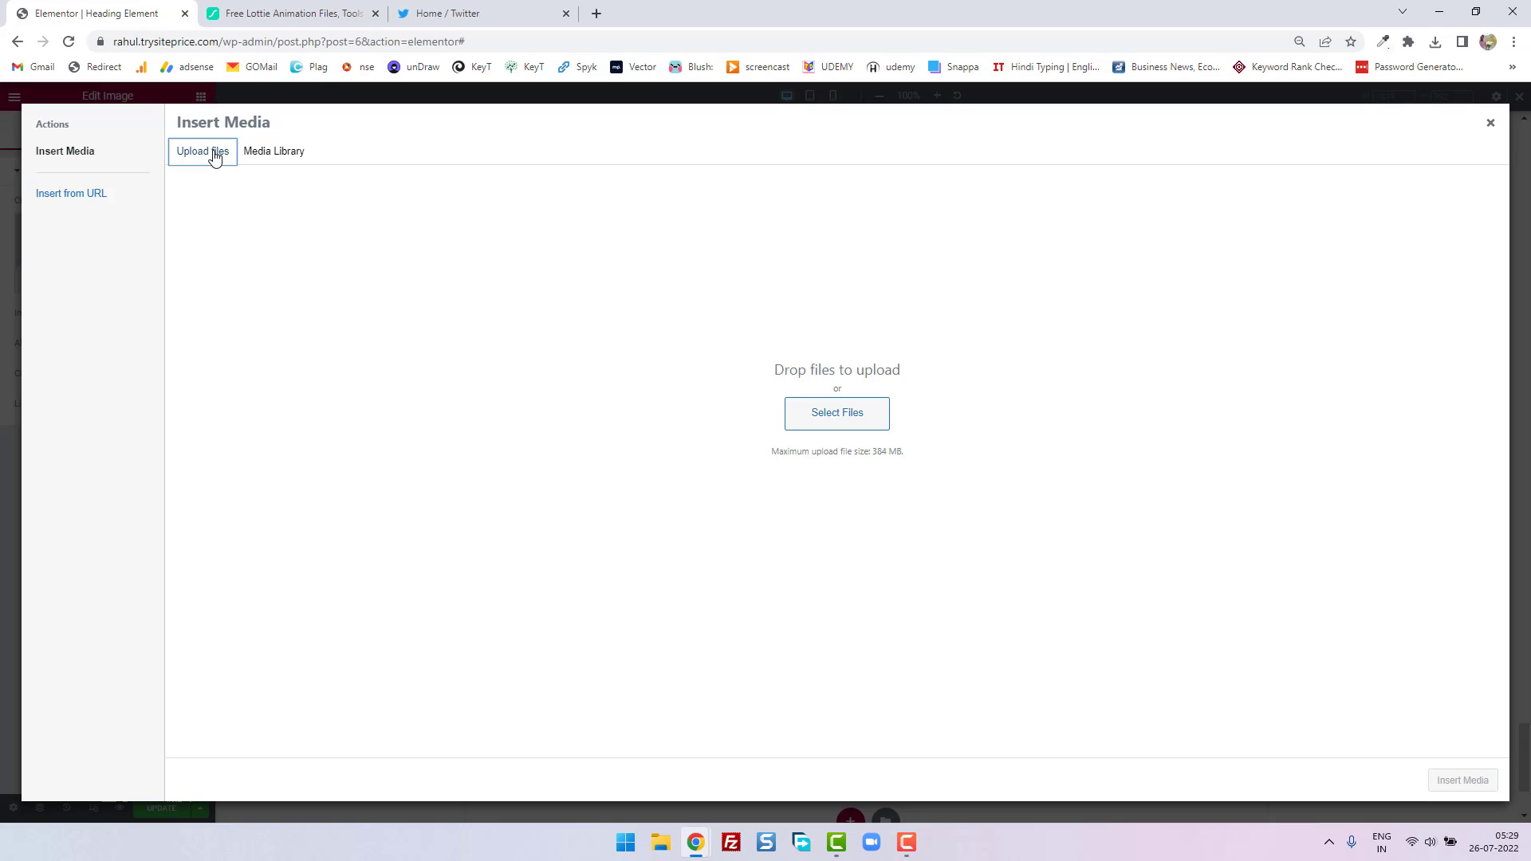
pyautogui.click(274, 152)
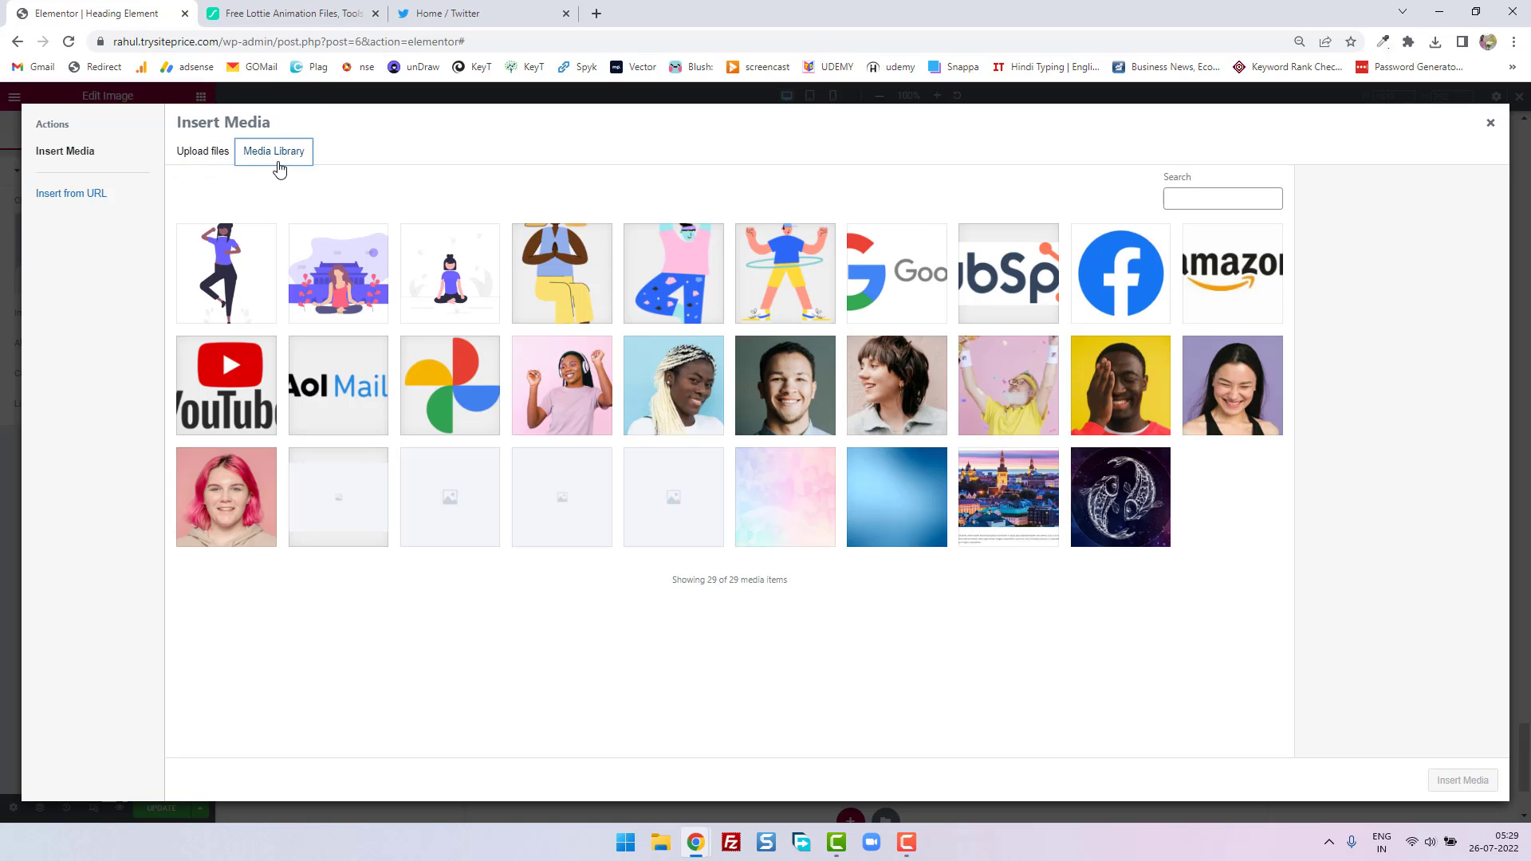
pyautogui.click(248, 276)
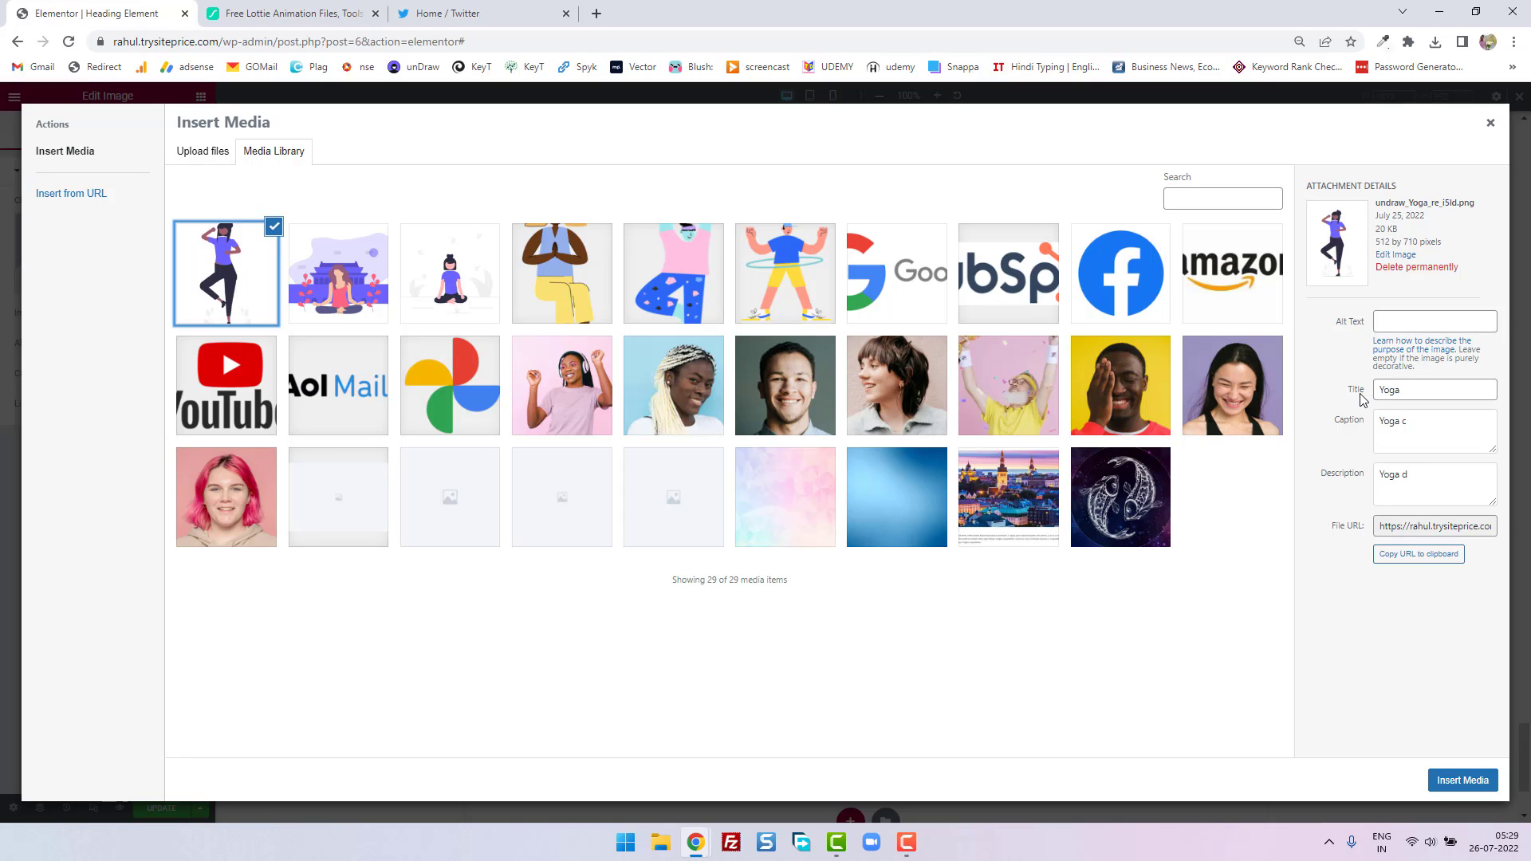
pyautogui.doubleClick(1407, 390)
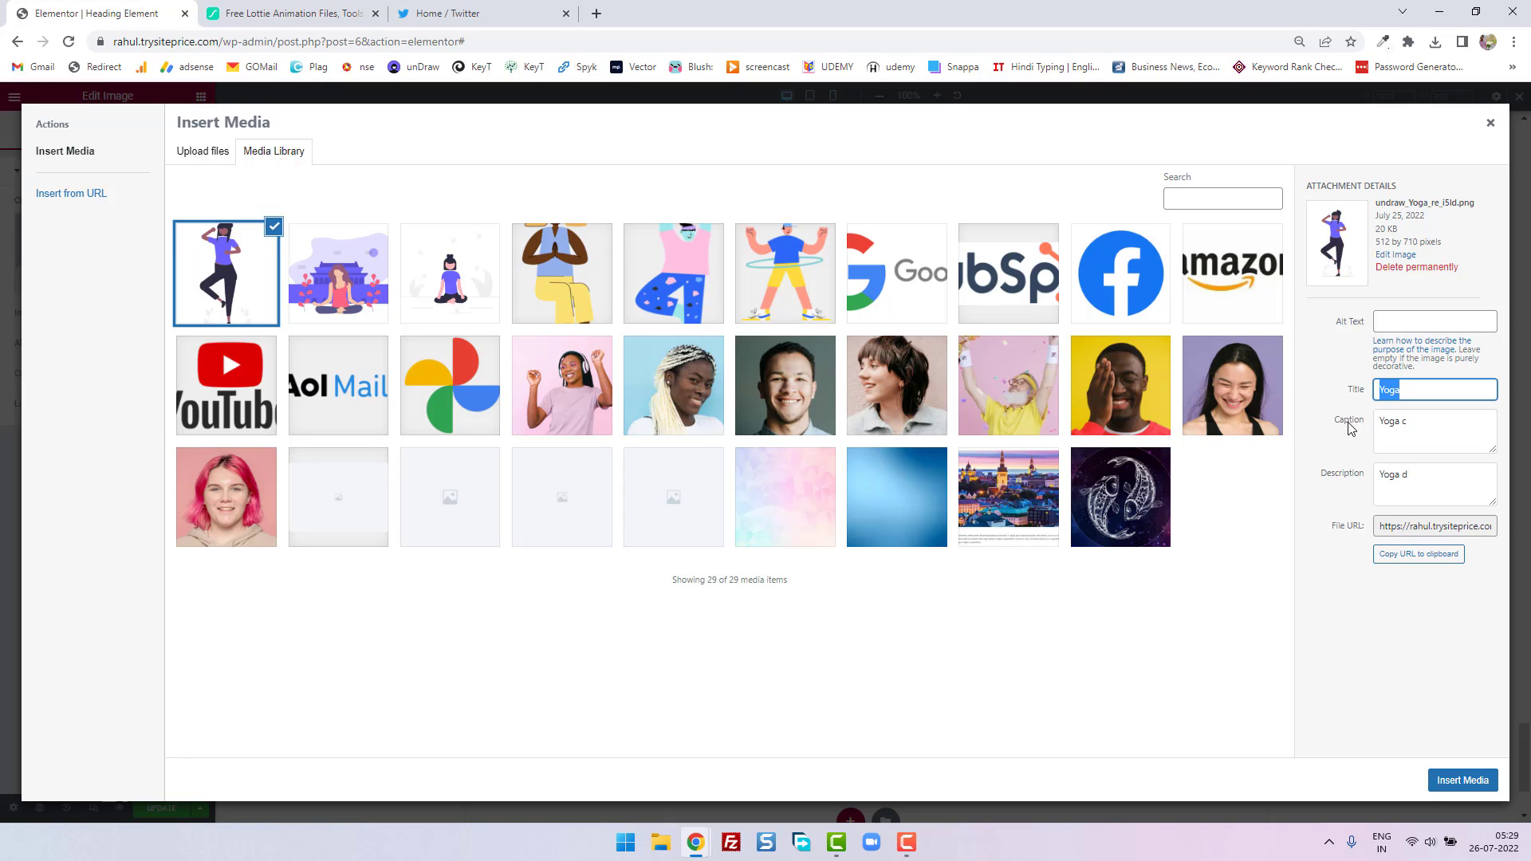
pyautogui.click(1390, 420)
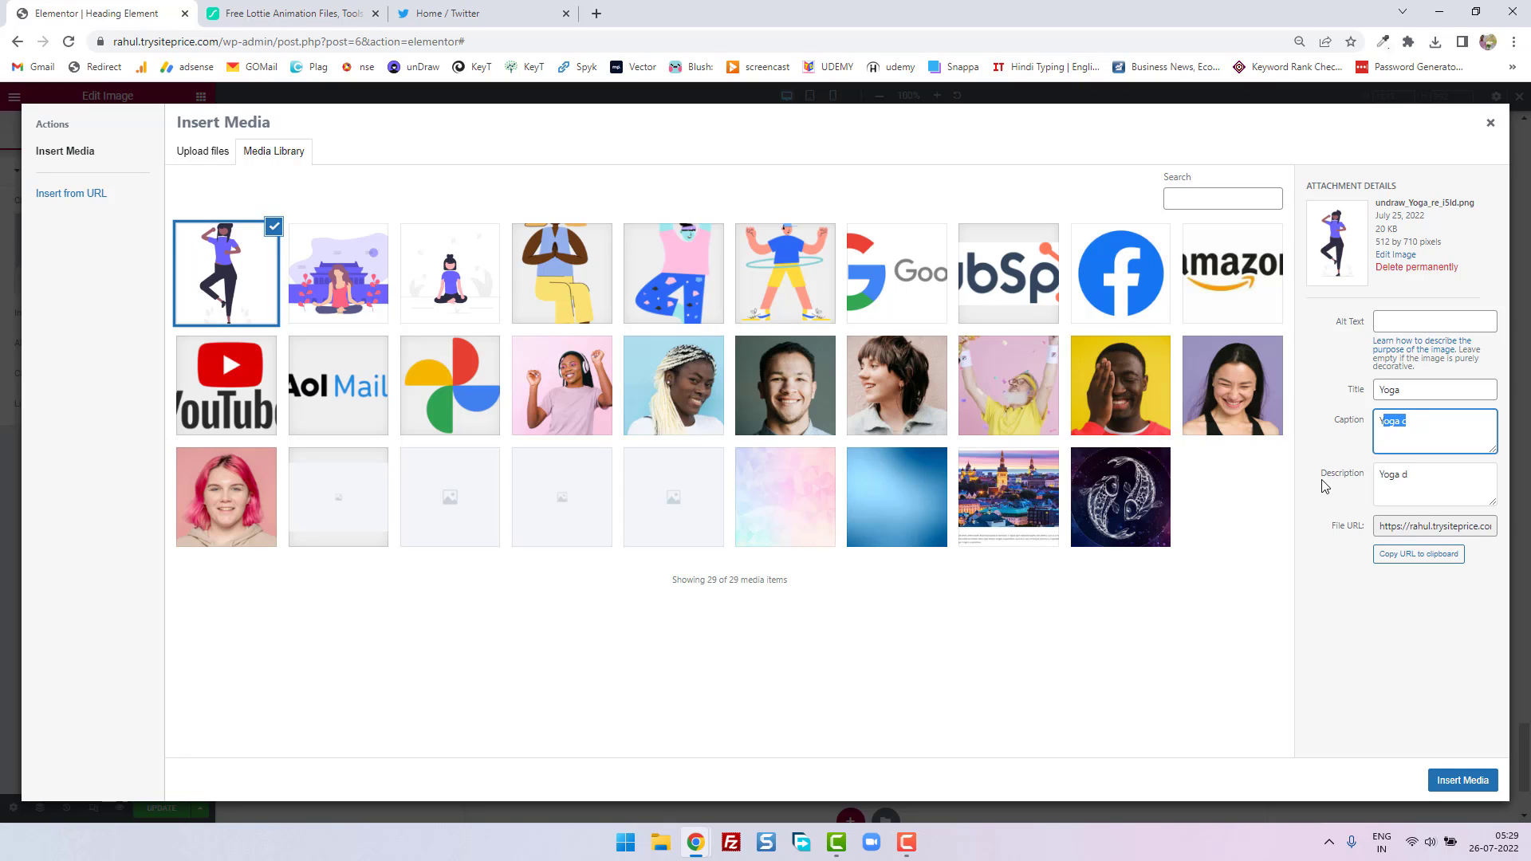
pyautogui.moveTo(1421, 477); pyautogui.dragTo(1373, 480)
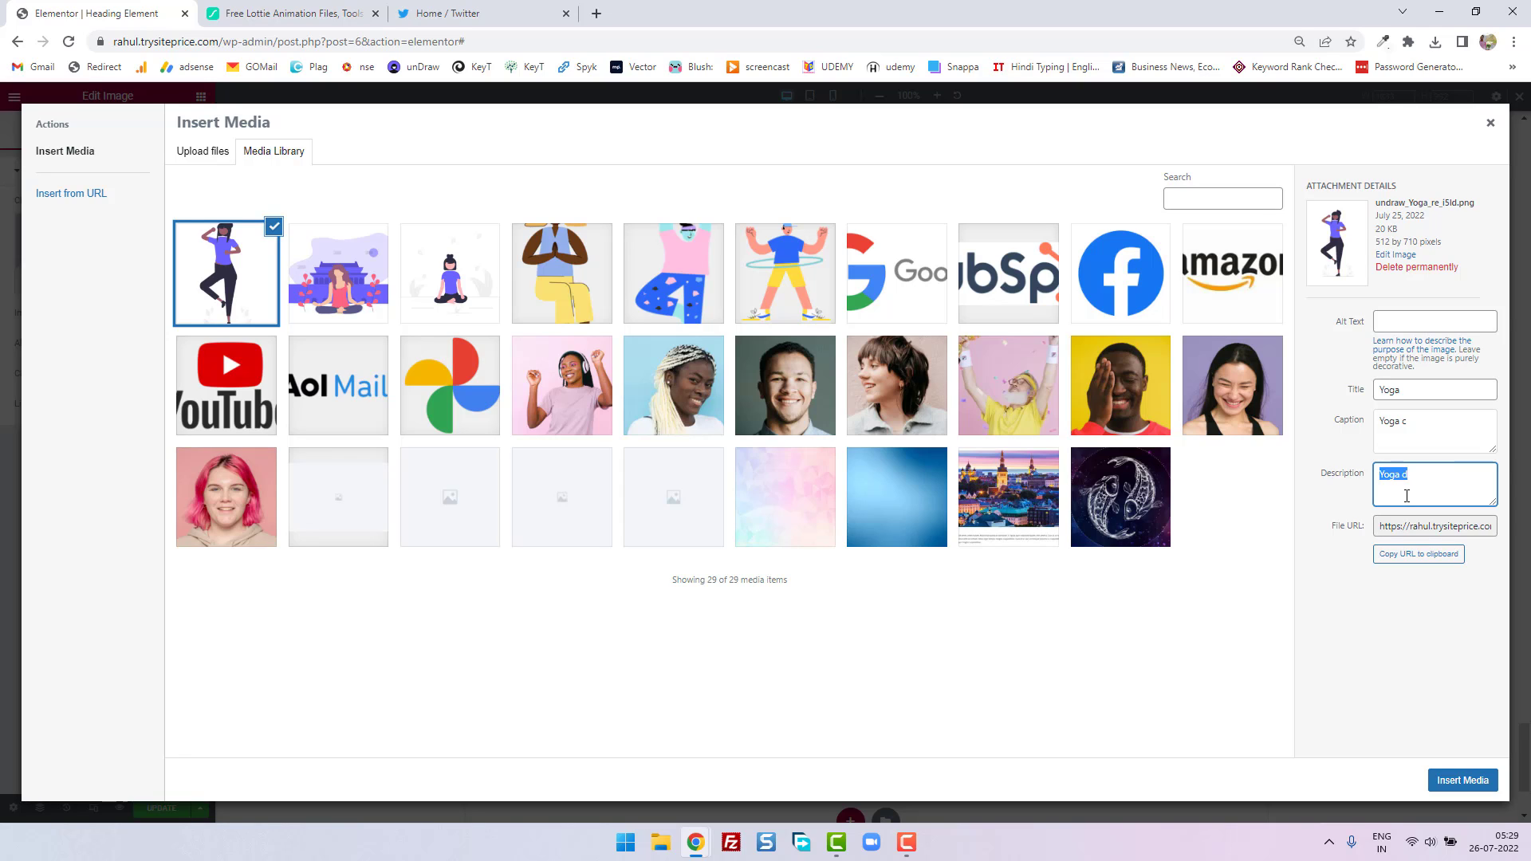
pyautogui.click(1483, 784)
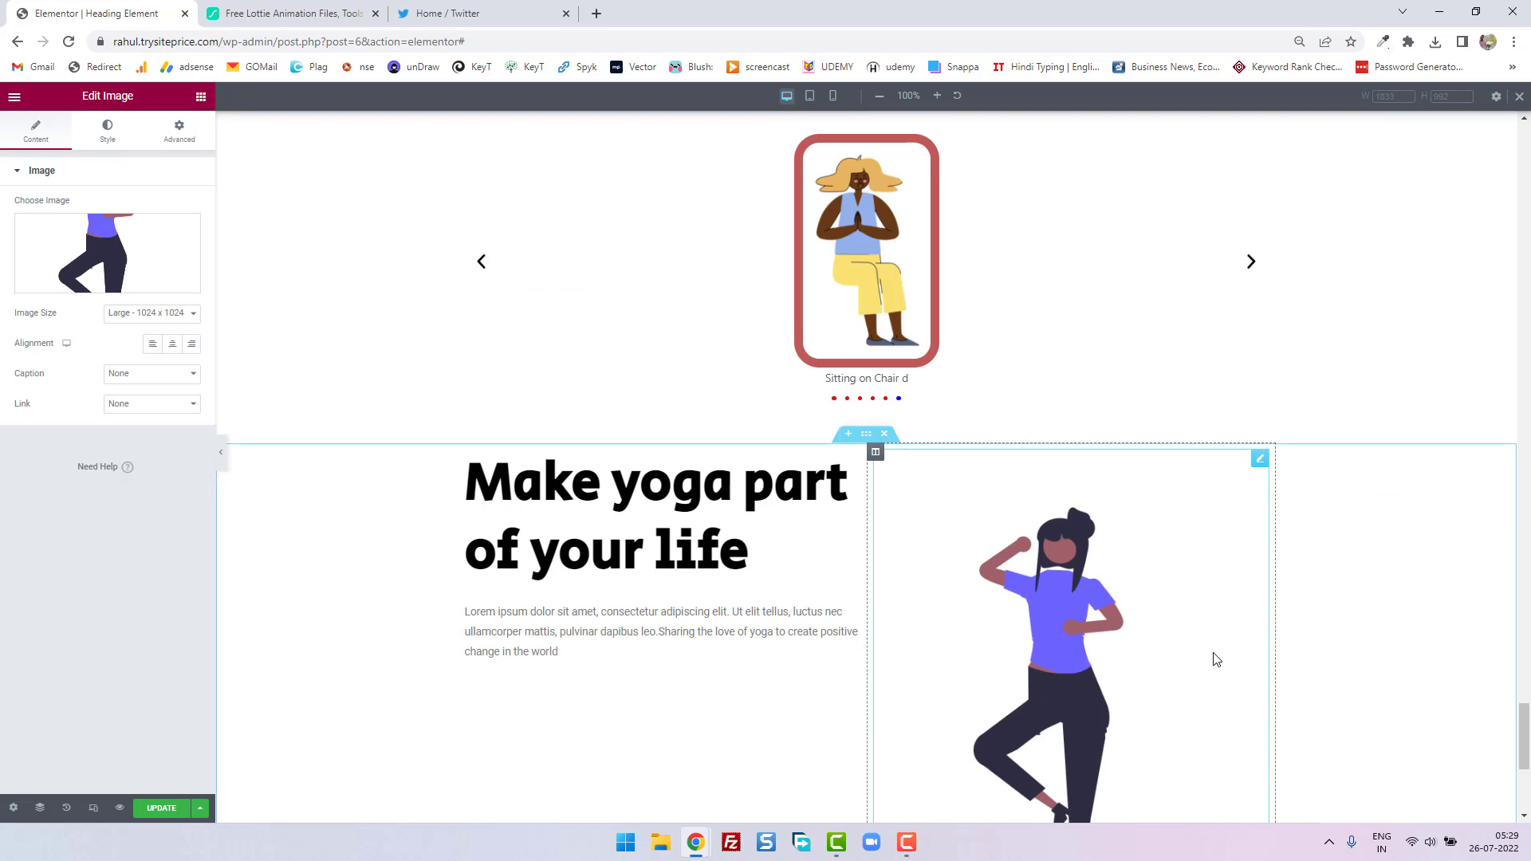
# Set the yoga image's size to Medium - 300 x 300
pyautogui.scroll(-2, 1216, 659)
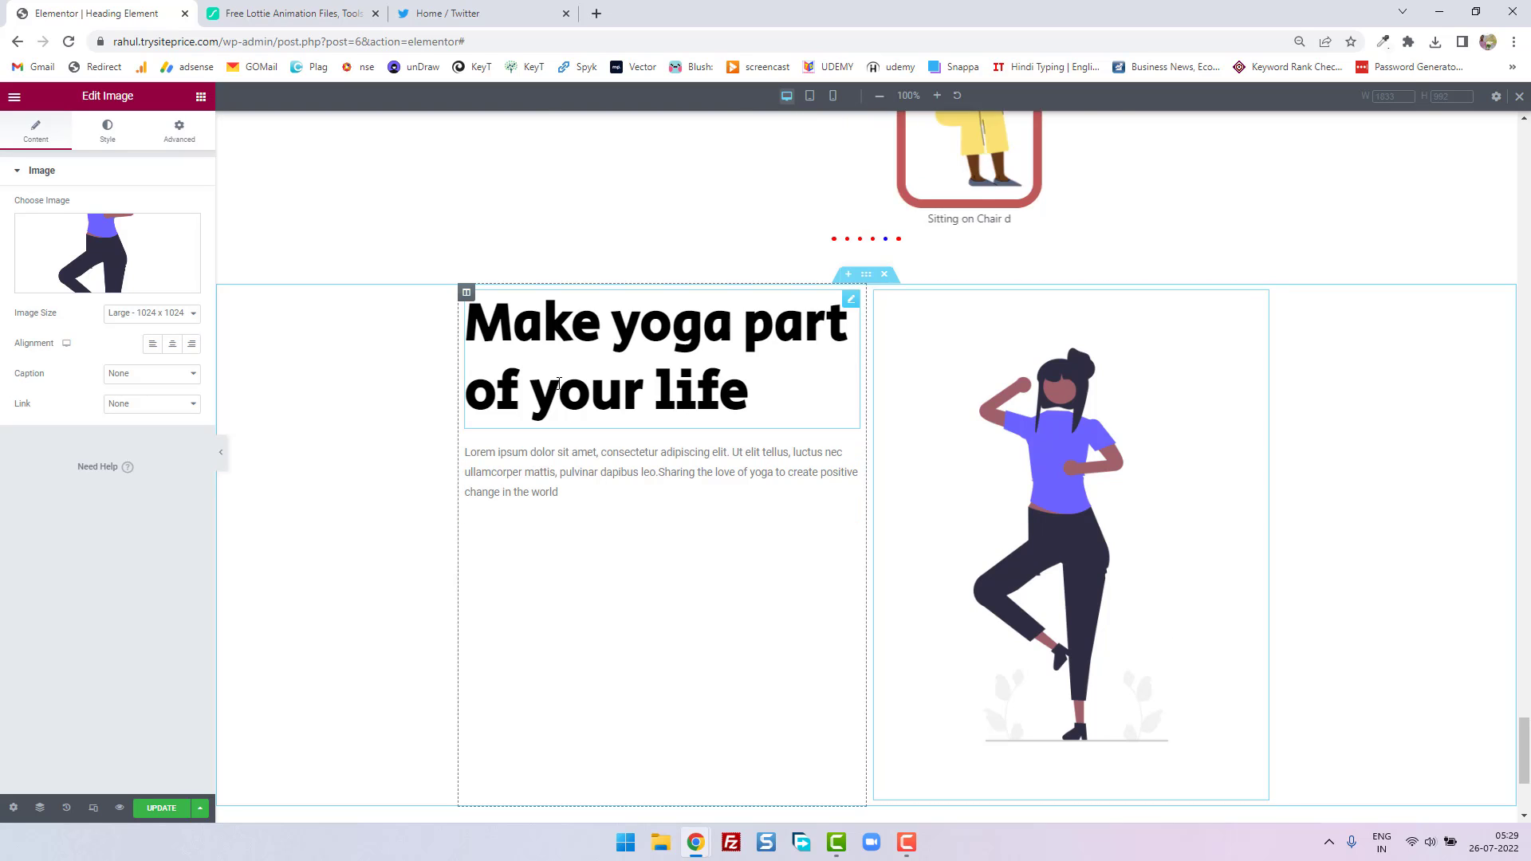
pyautogui.click(136, 319)
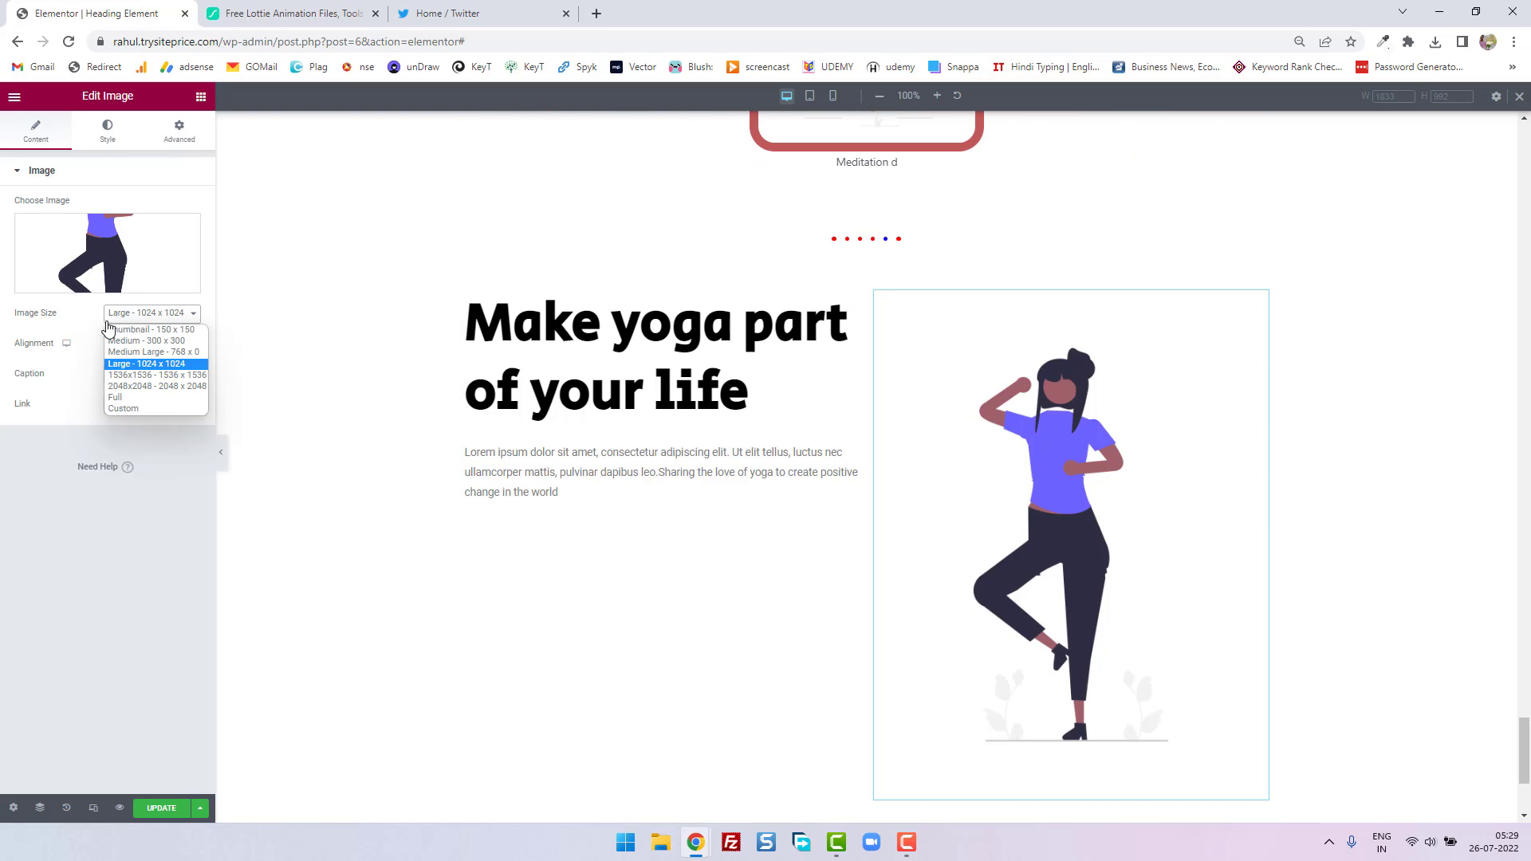
pyautogui.click(146, 341)
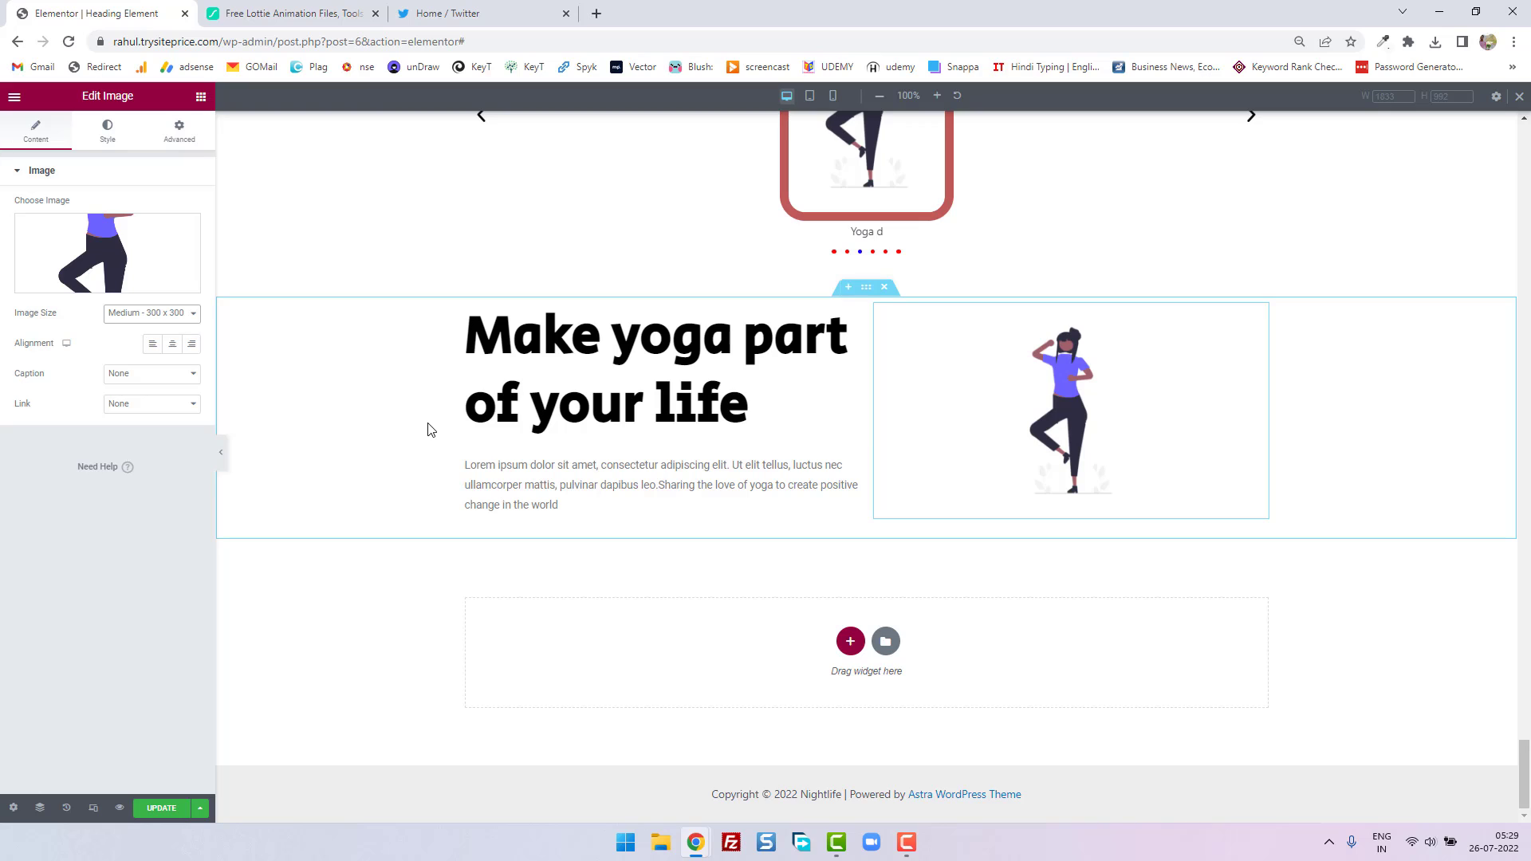
# Set the yoga section's height to Min Height with a minimum height of 579 px
pyautogui.click(869, 289)
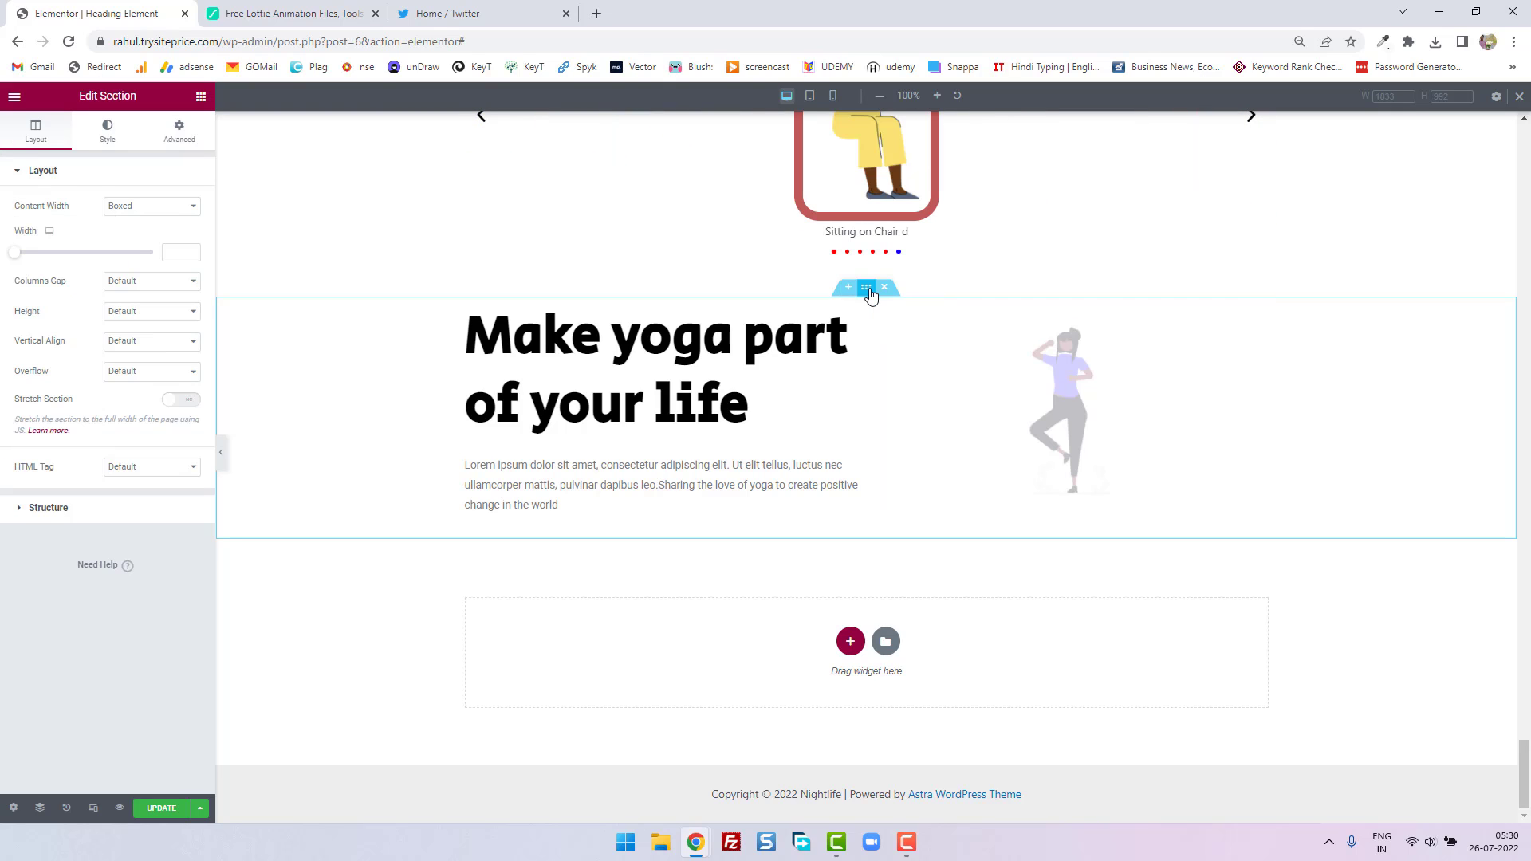
pyautogui.click(128, 311)
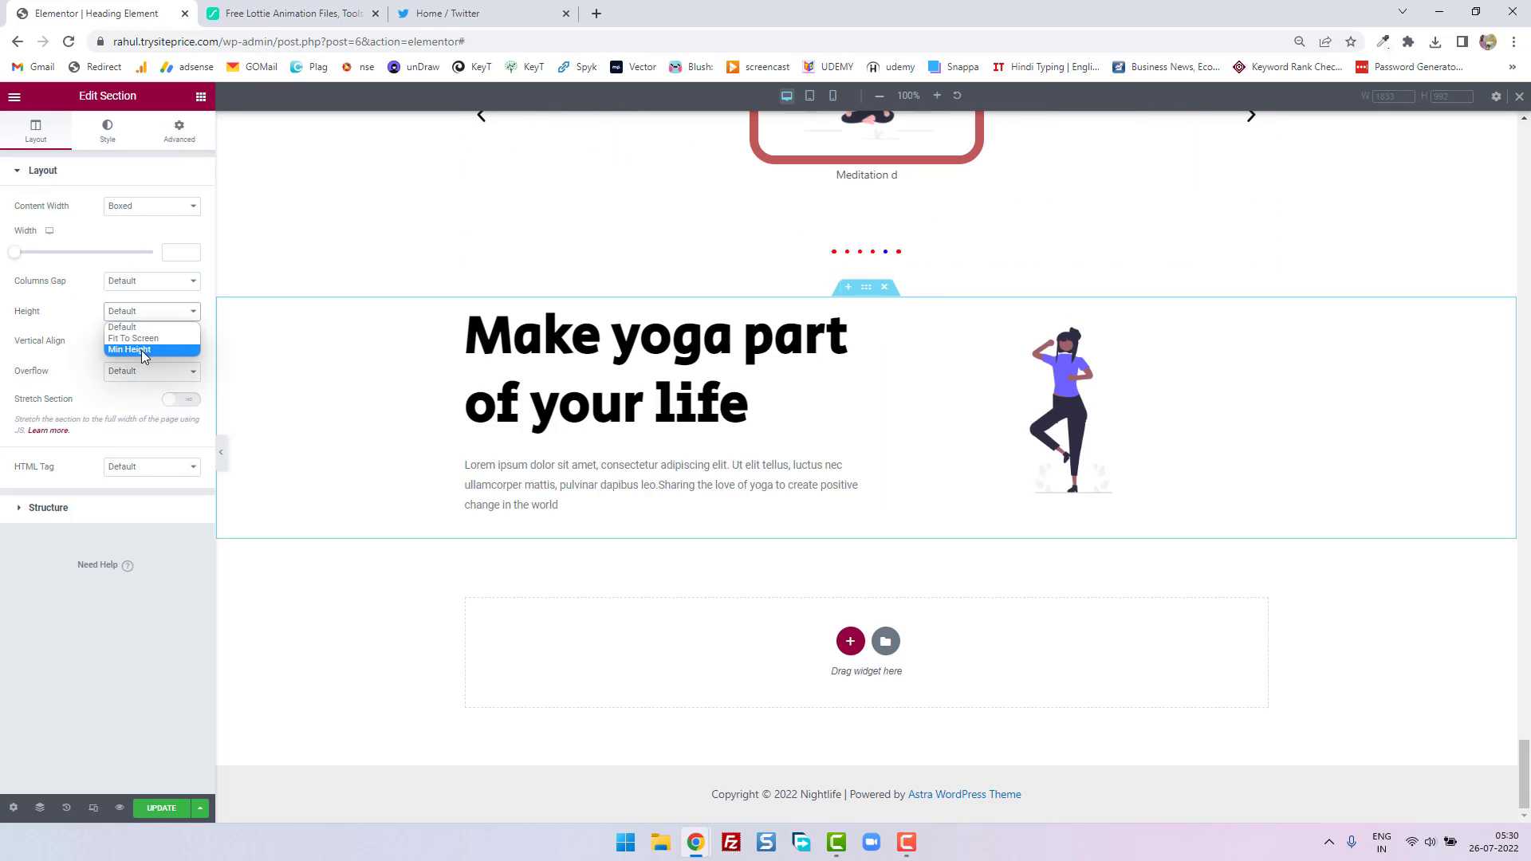
pyautogui.click(144, 351)
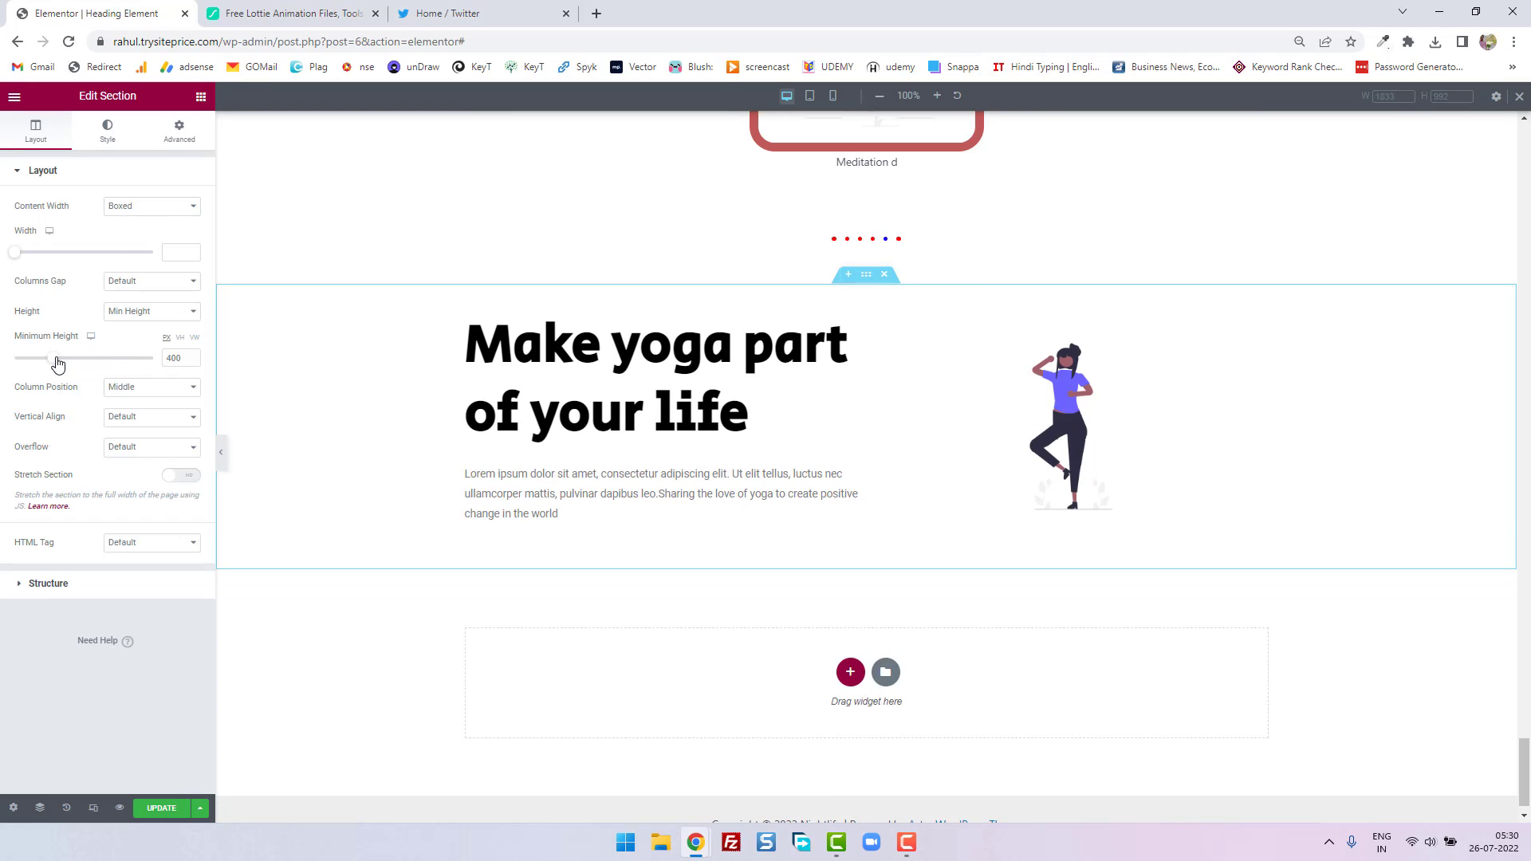
pyautogui.moveTo(57, 364); pyautogui.dragTo(72, 366)
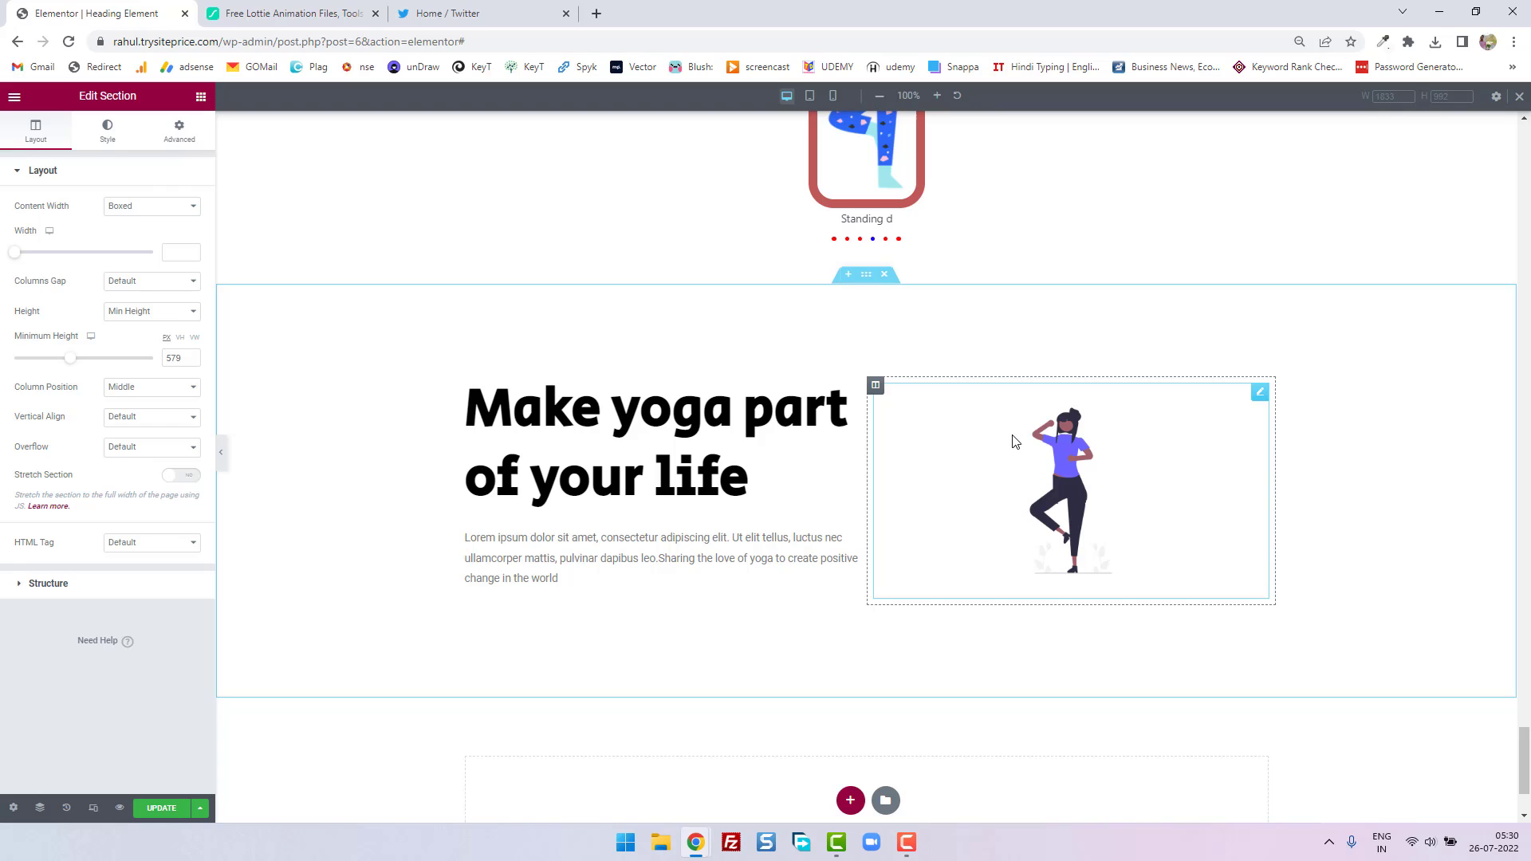
# Align the yoga image to the right for desktop
pyautogui.click(1049, 435)
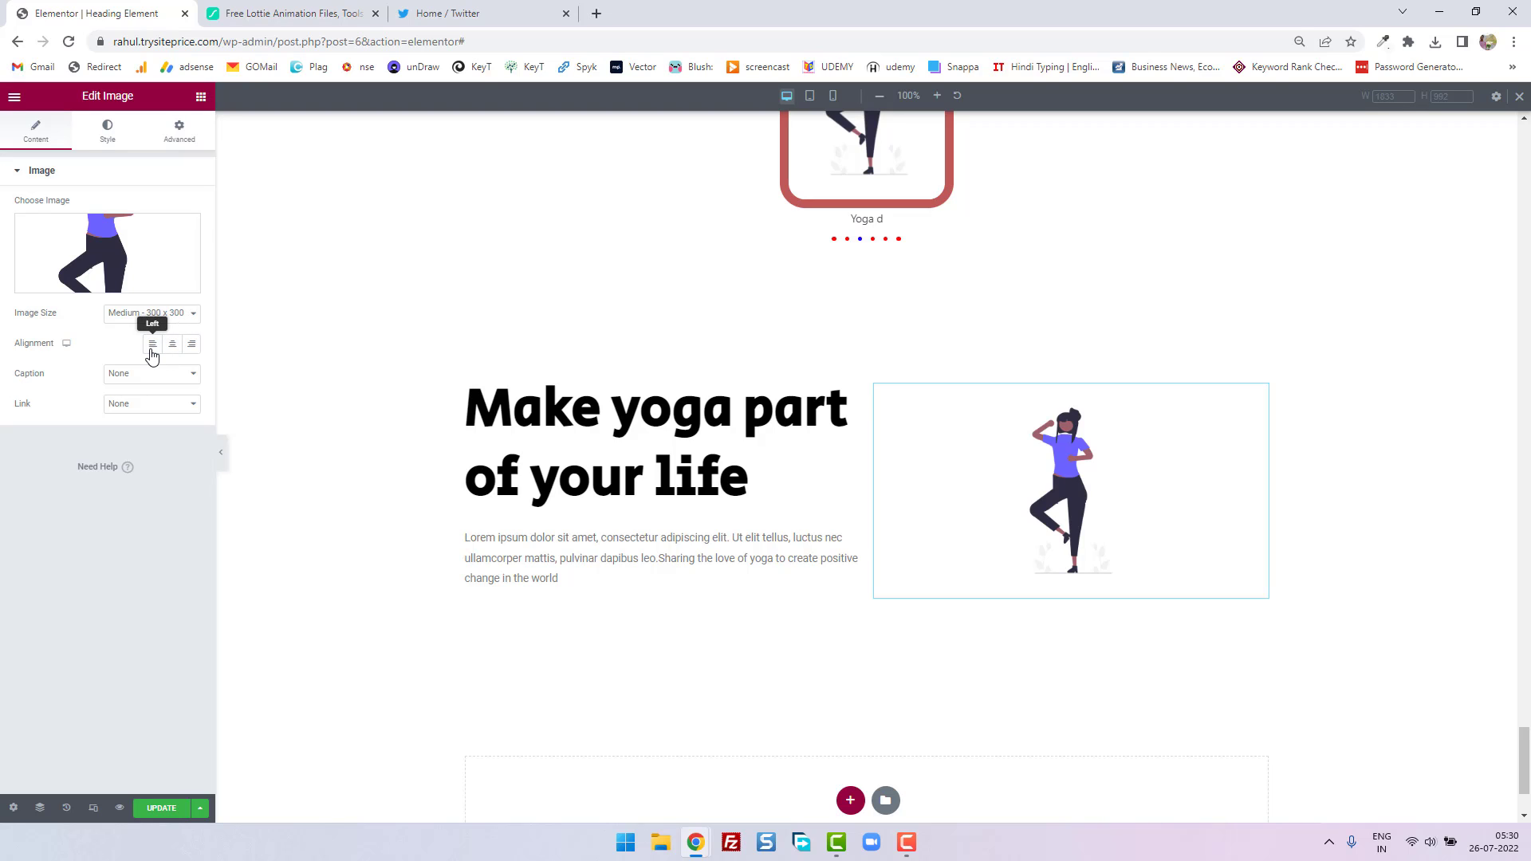
pyautogui.click(67, 347)
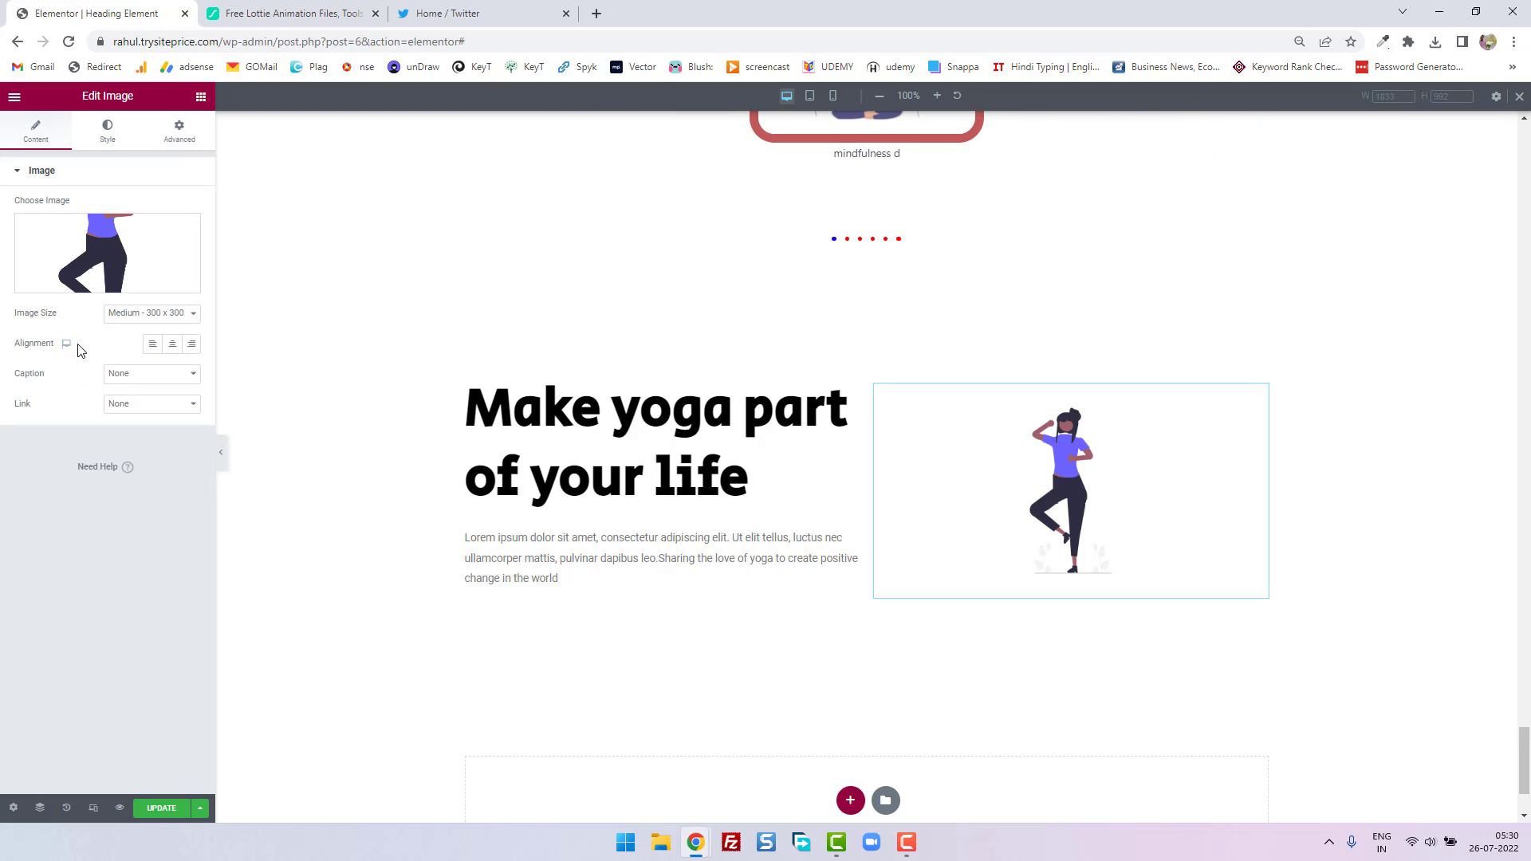
pyautogui.click(68, 348)
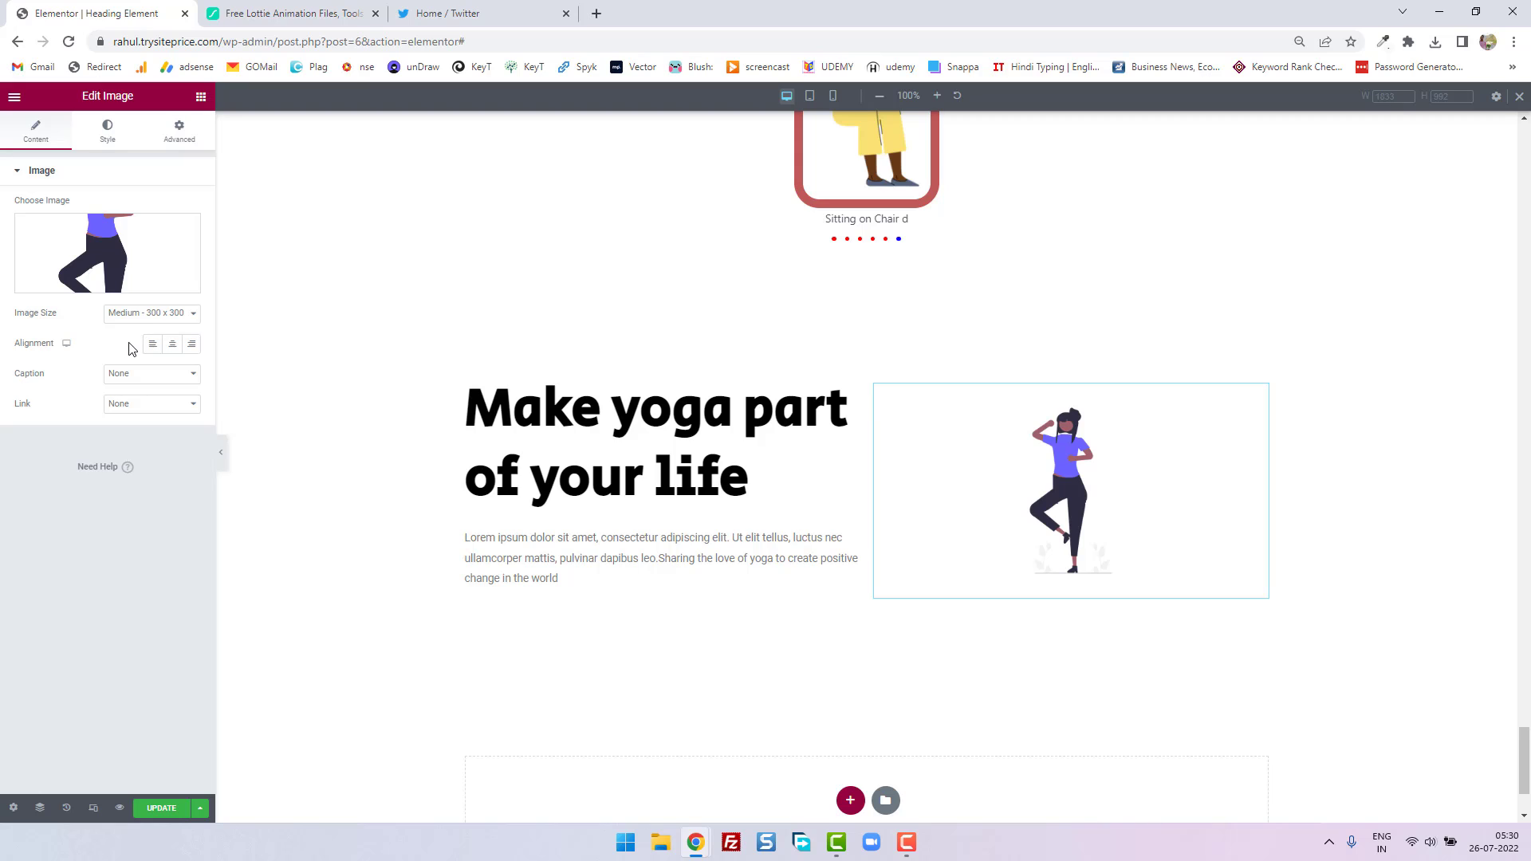
pyautogui.click(191, 343)
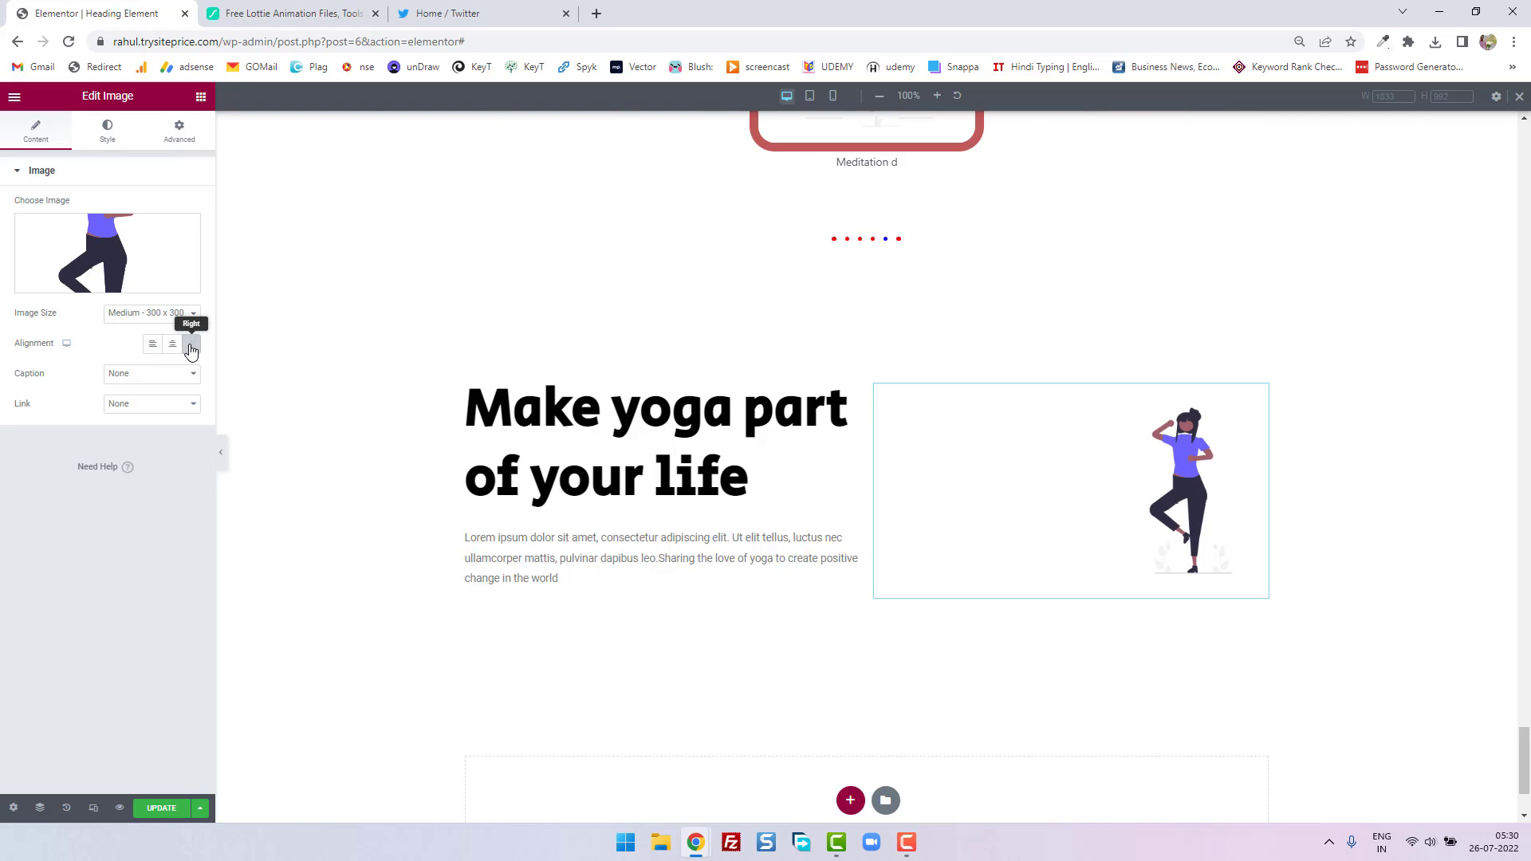
# Set the yoga image's alignment to center for mobile and for desktop
pyautogui.moveTo(67, 344)
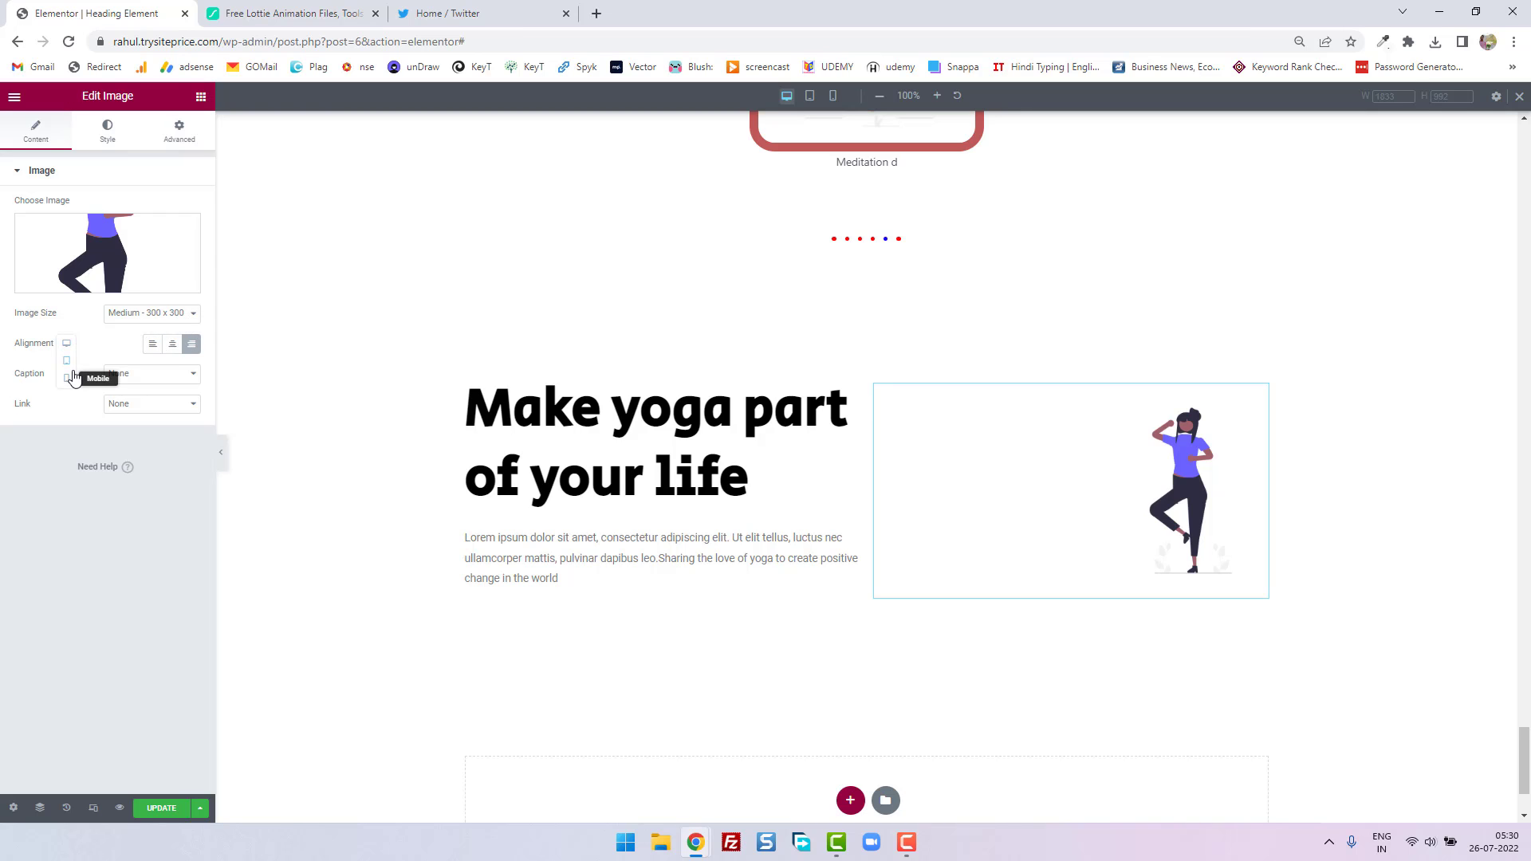
pyautogui.click(68, 378)
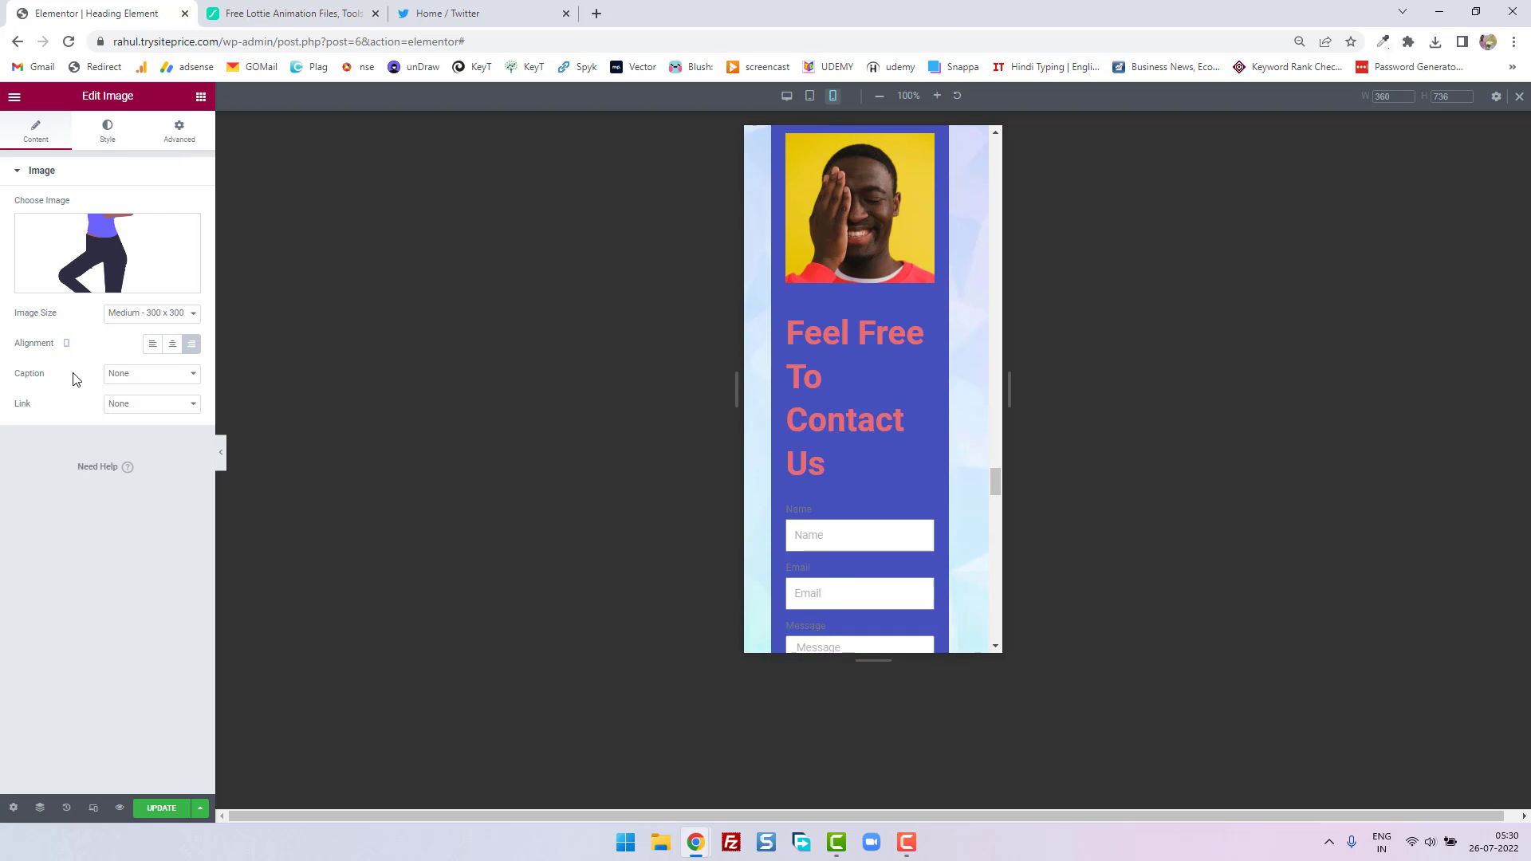
pyautogui.click(173, 351)
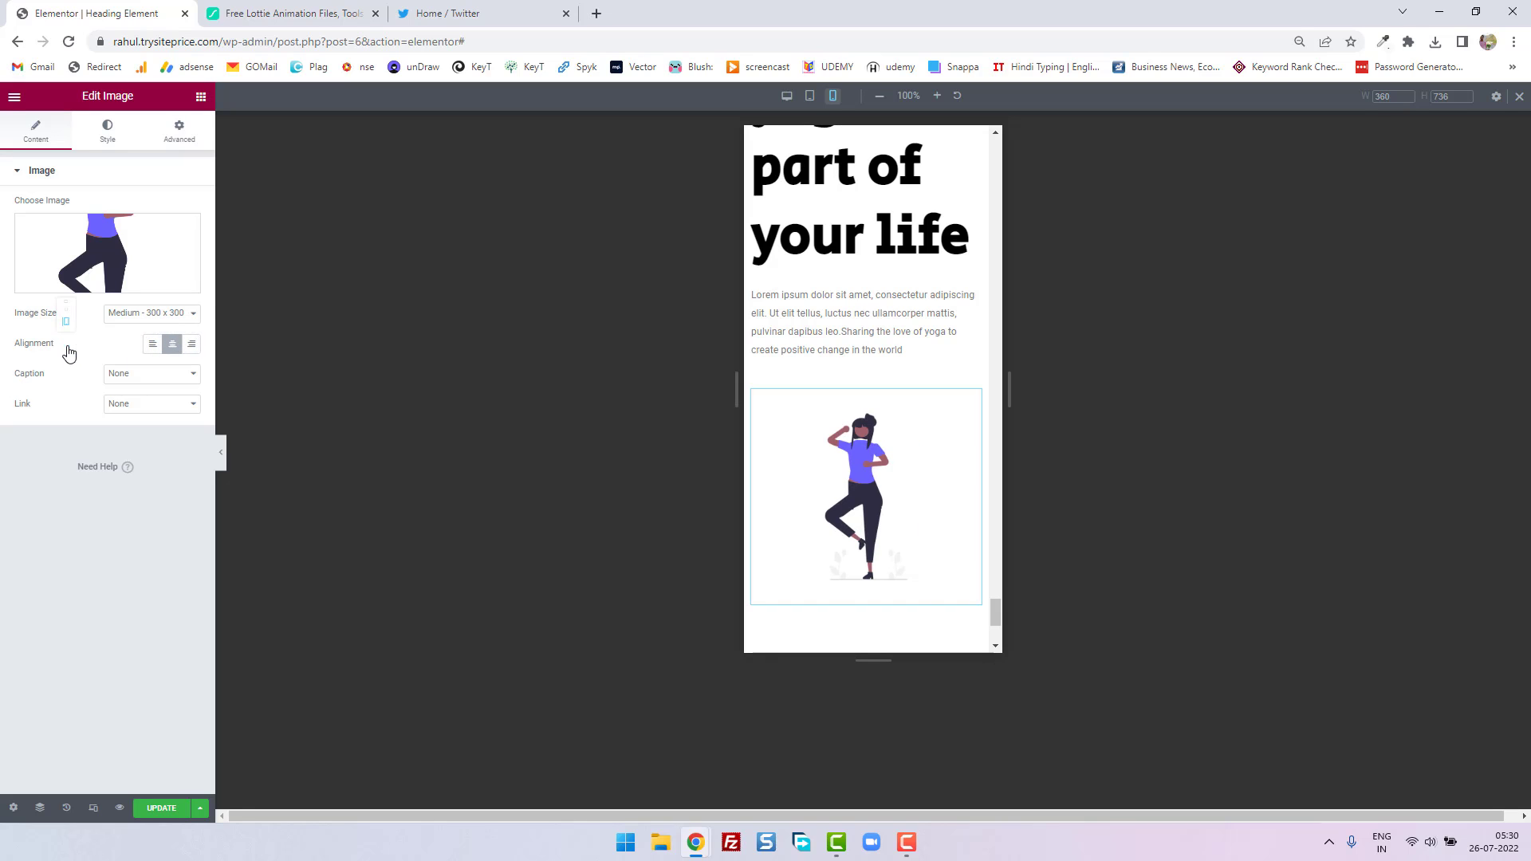
pyautogui.moveTo(67, 343)
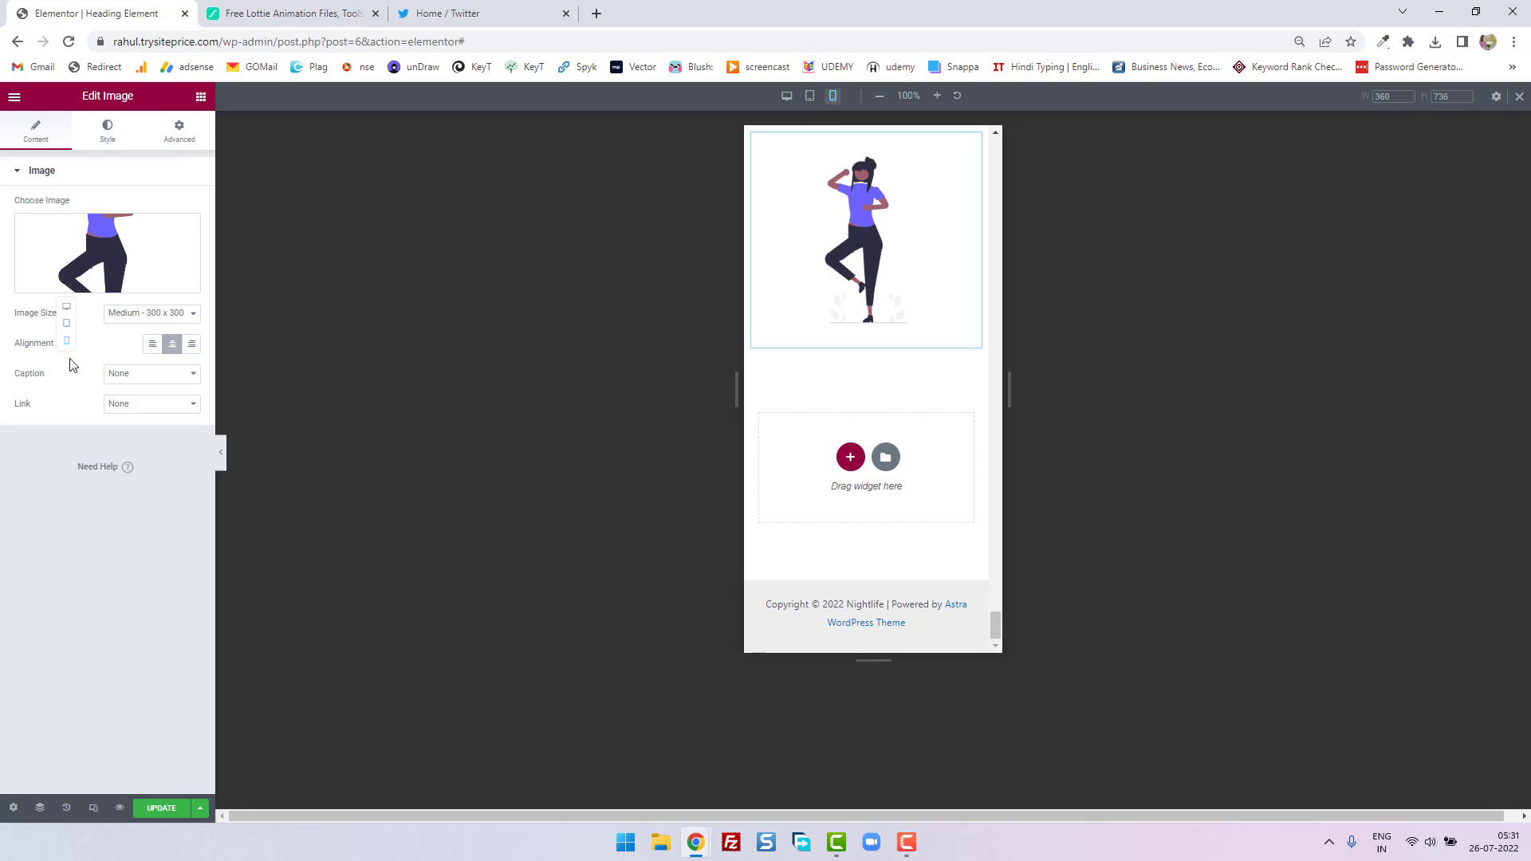
pyautogui.click(70, 315)
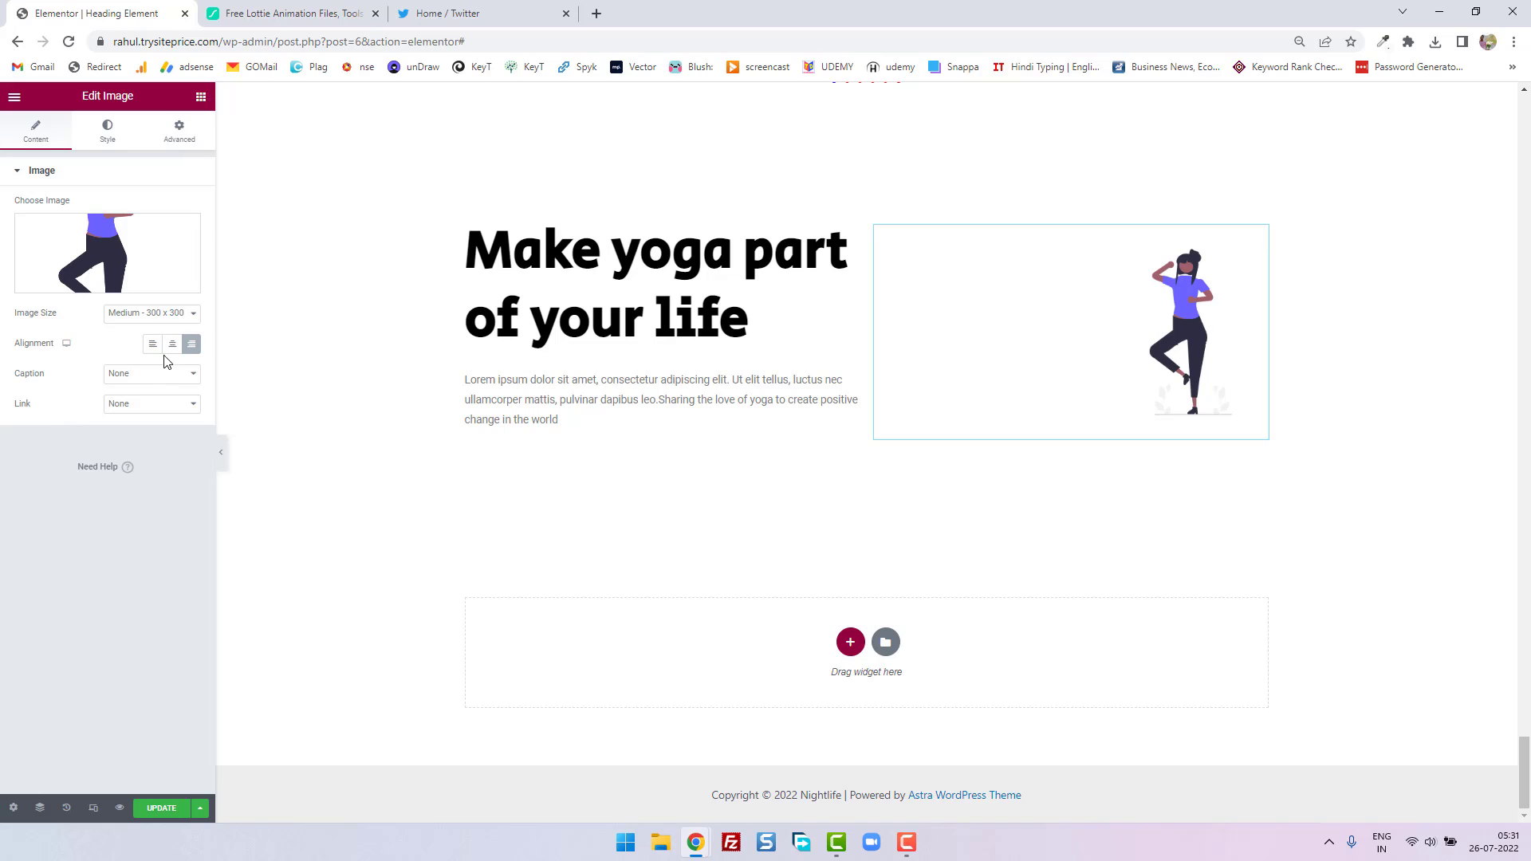
pyautogui.click(173, 345)
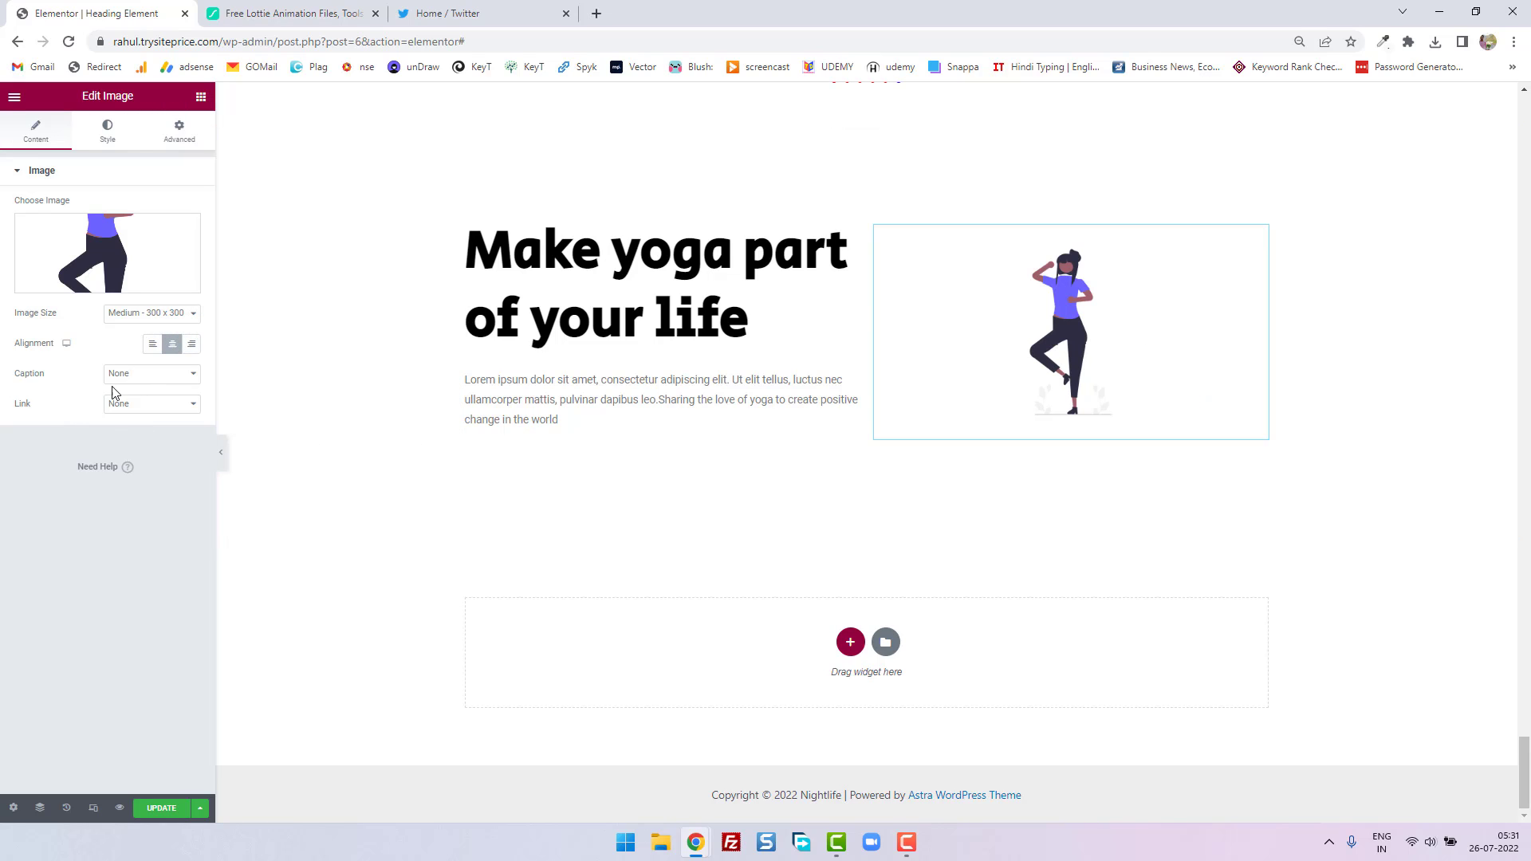
# Try Attachment Caption on the yoga image and switch its caption type to Custom Caption
pyautogui.click(141, 374)
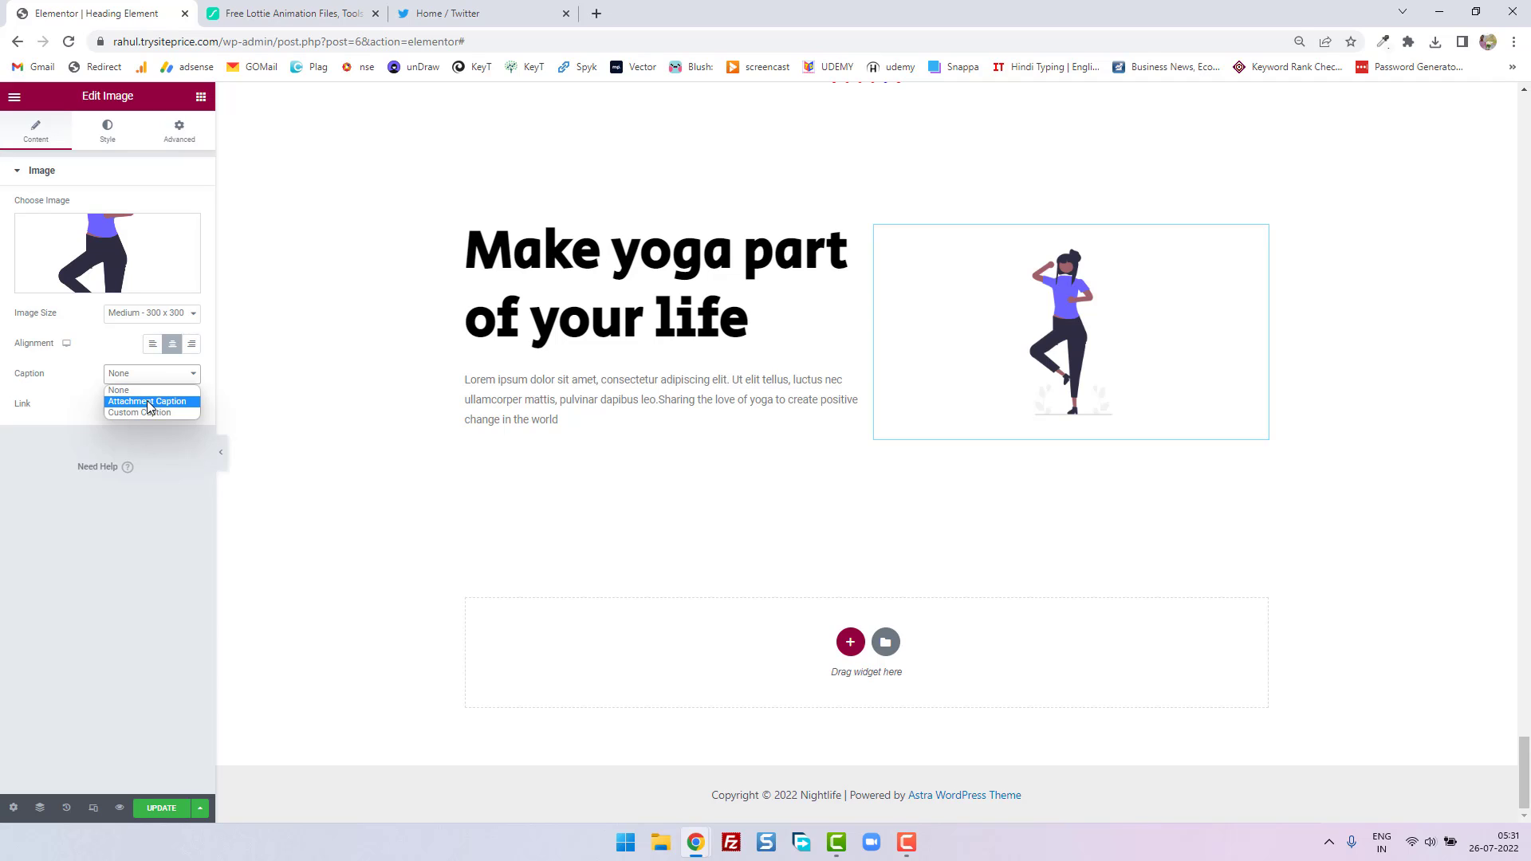
pyautogui.click(146, 400)
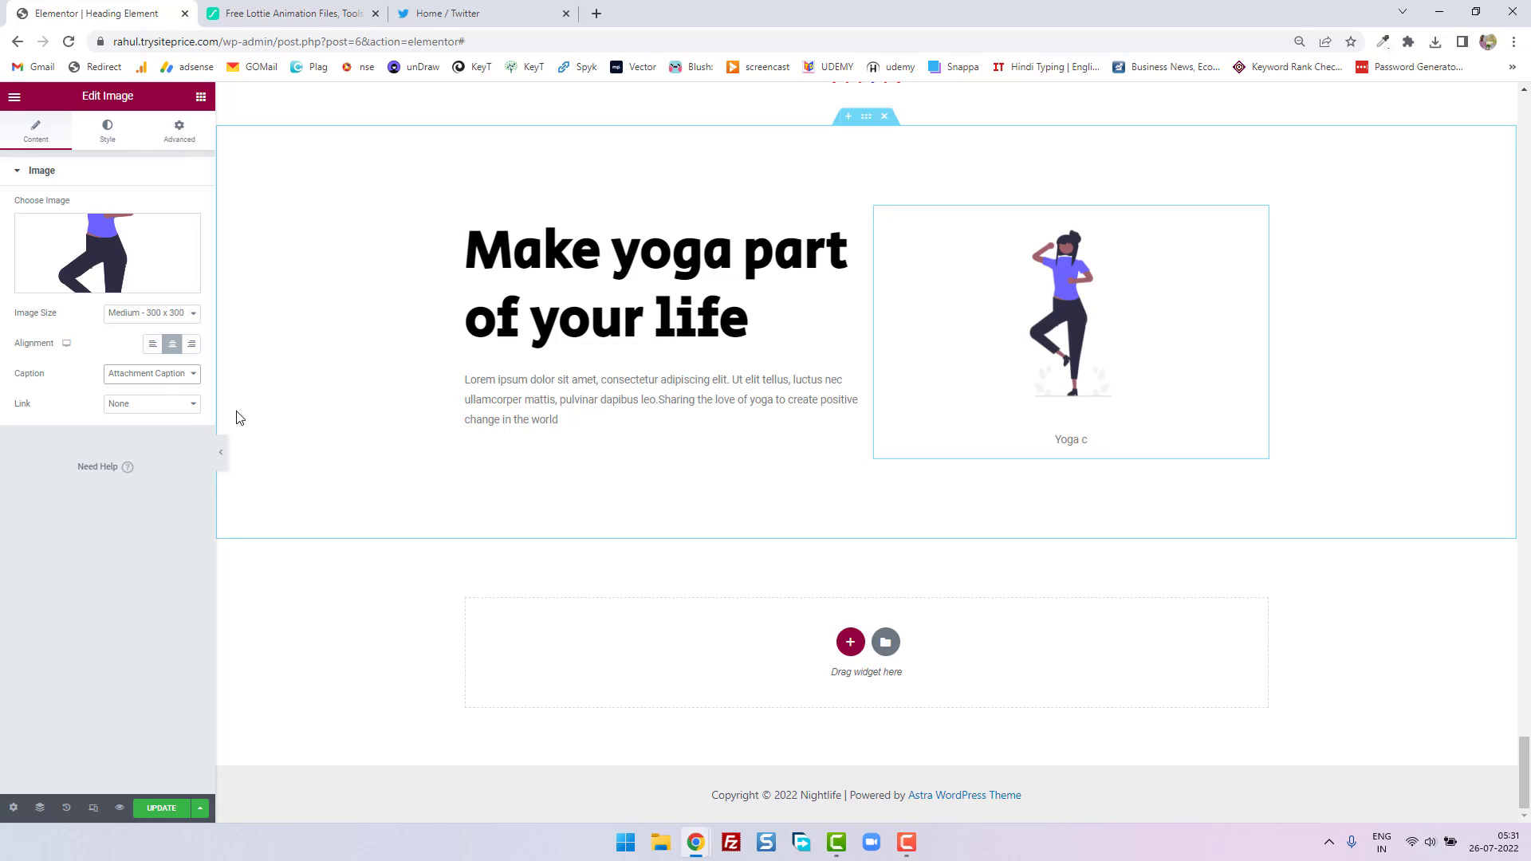
pyautogui.click(148, 375)
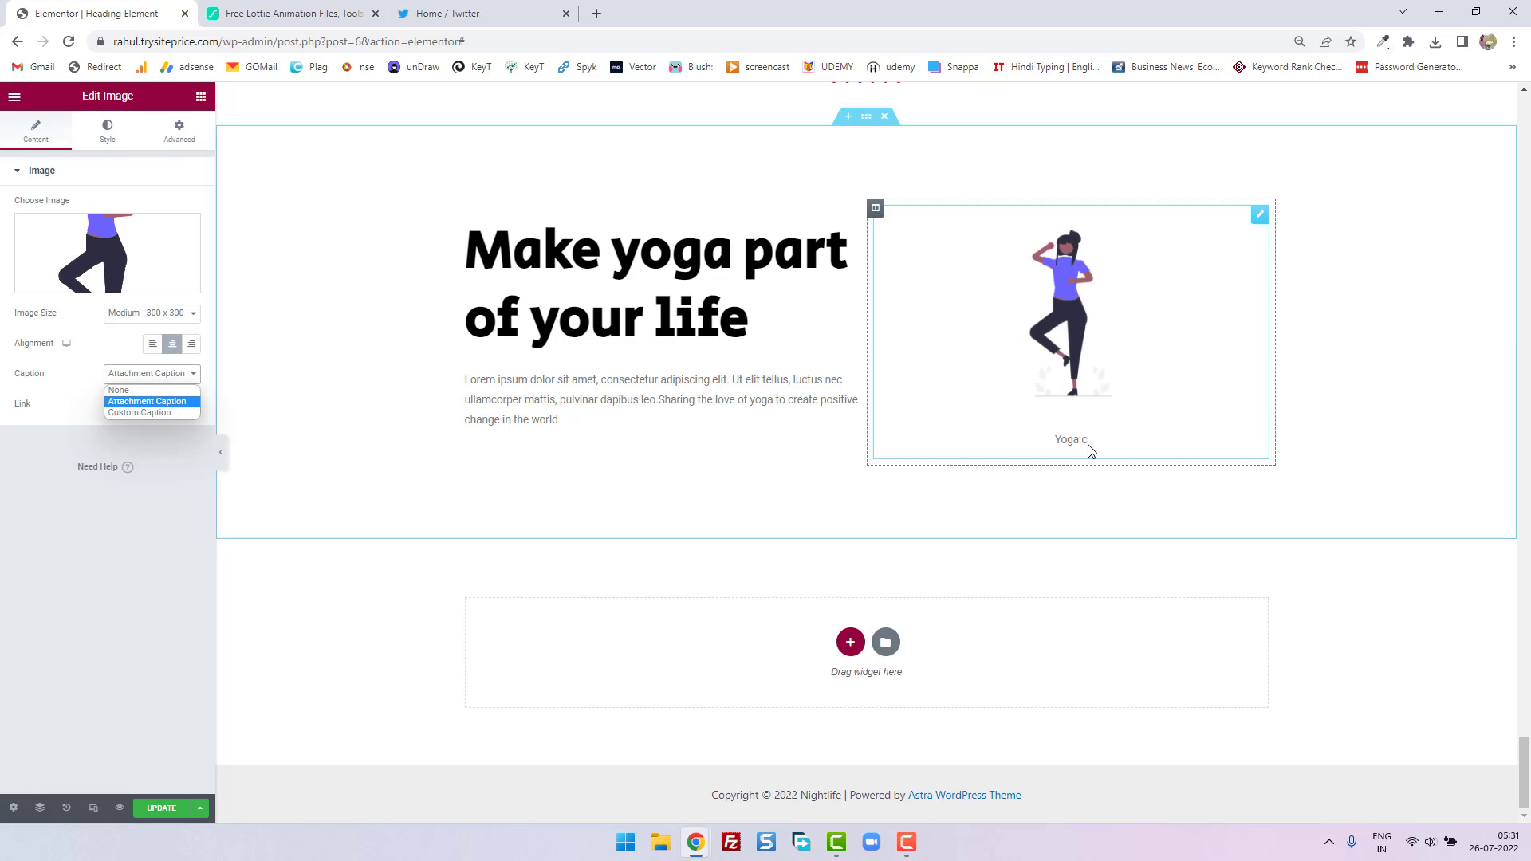
pyautogui.click(139, 412)
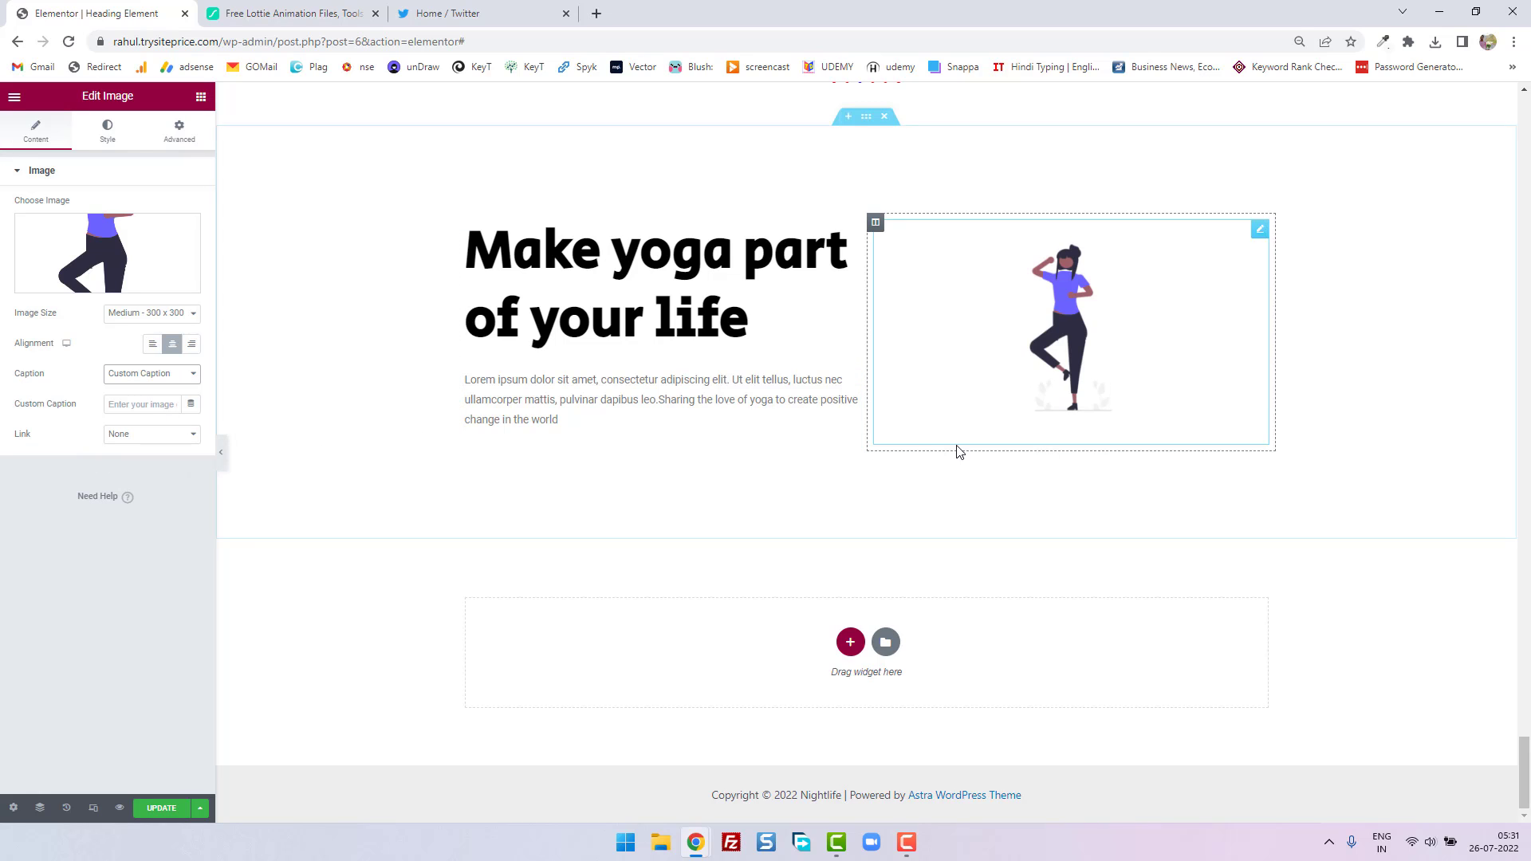
# Enter "yoga method" as the custom caption of the yoga image
pyautogui.click(134, 408)
pyautogui.write('yo')
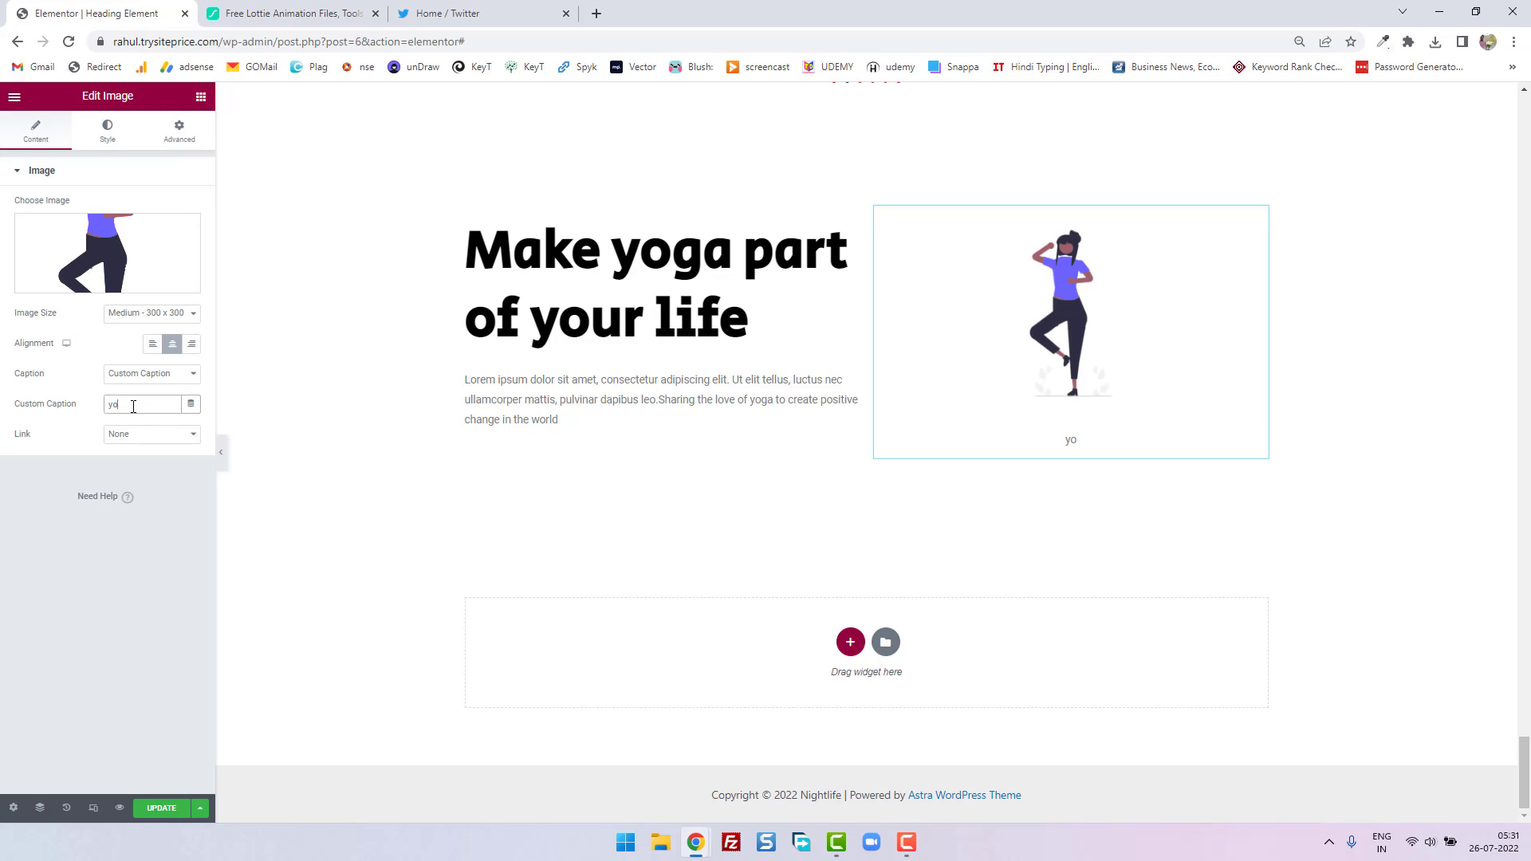
pyautogui.write('ga method')
# Try linking the yoga image to a Custom URL, using the site's own base address copied from the current page
pyautogui.click(154, 444)
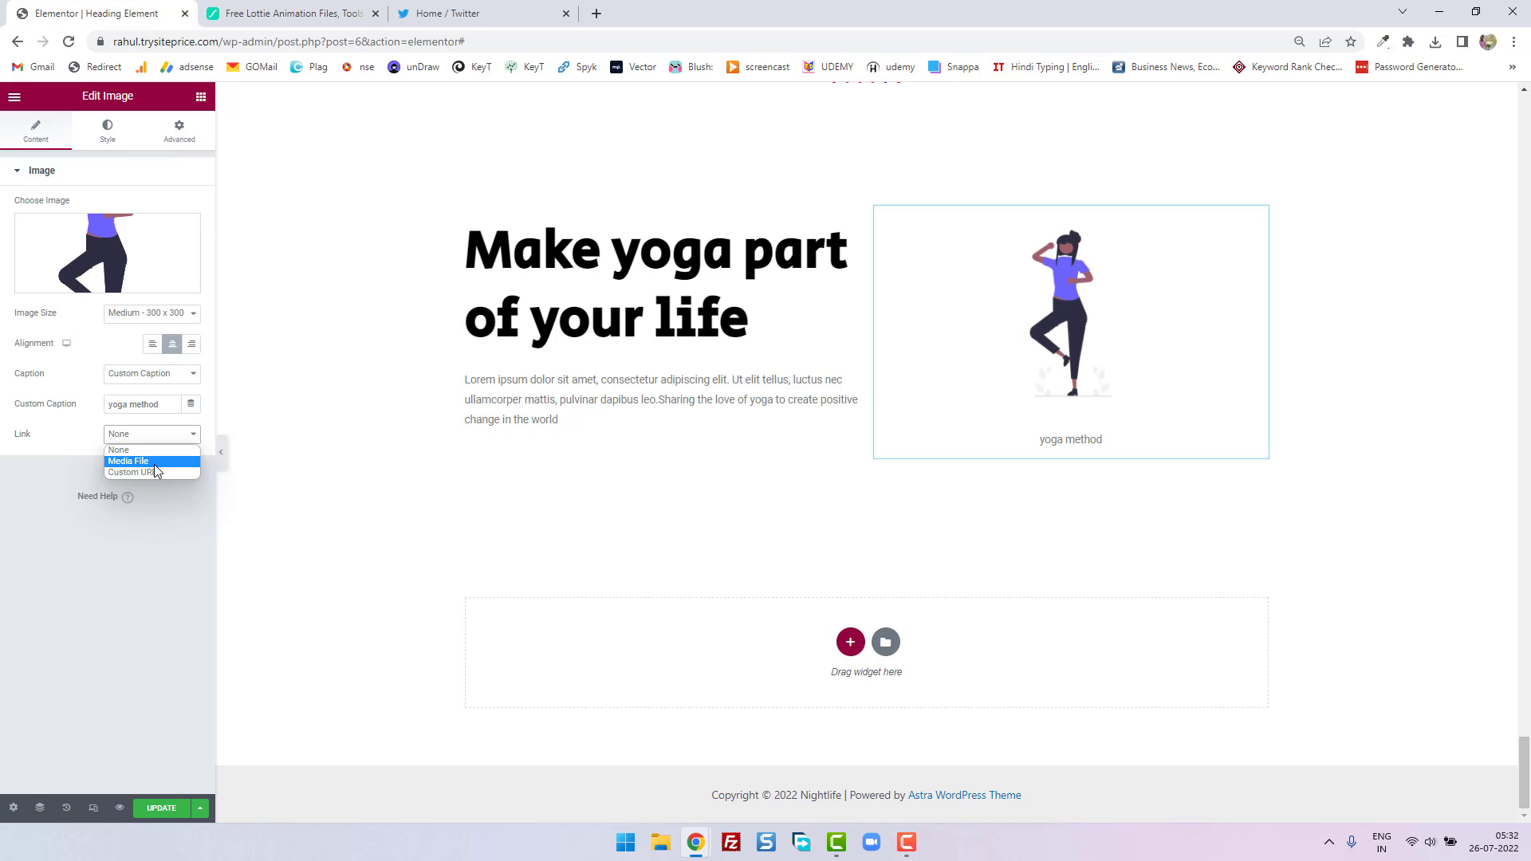
pyautogui.click(155, 476)
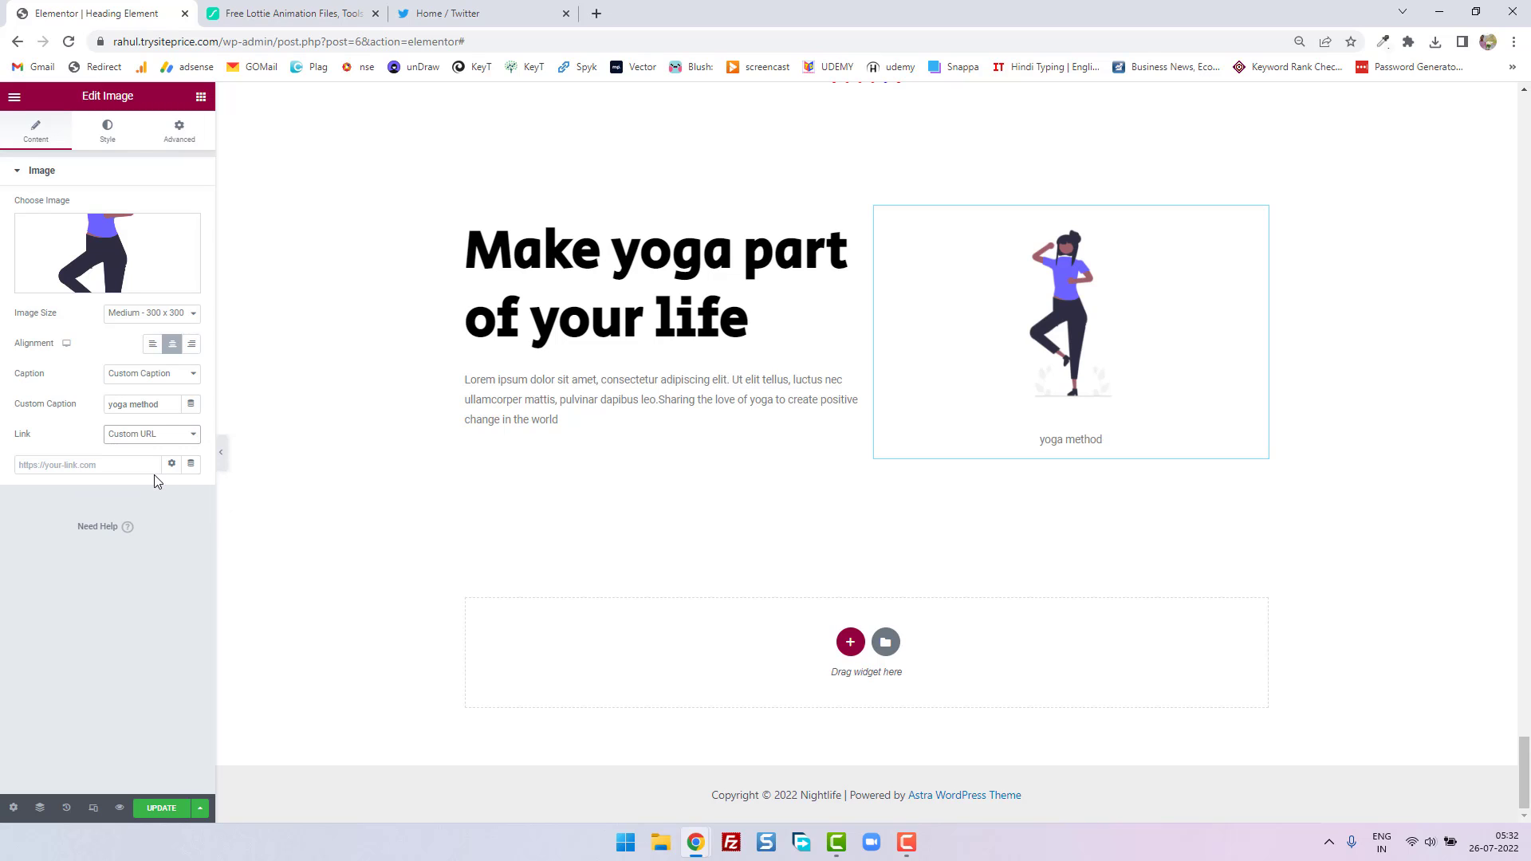
pyautogui.click(223, 36)
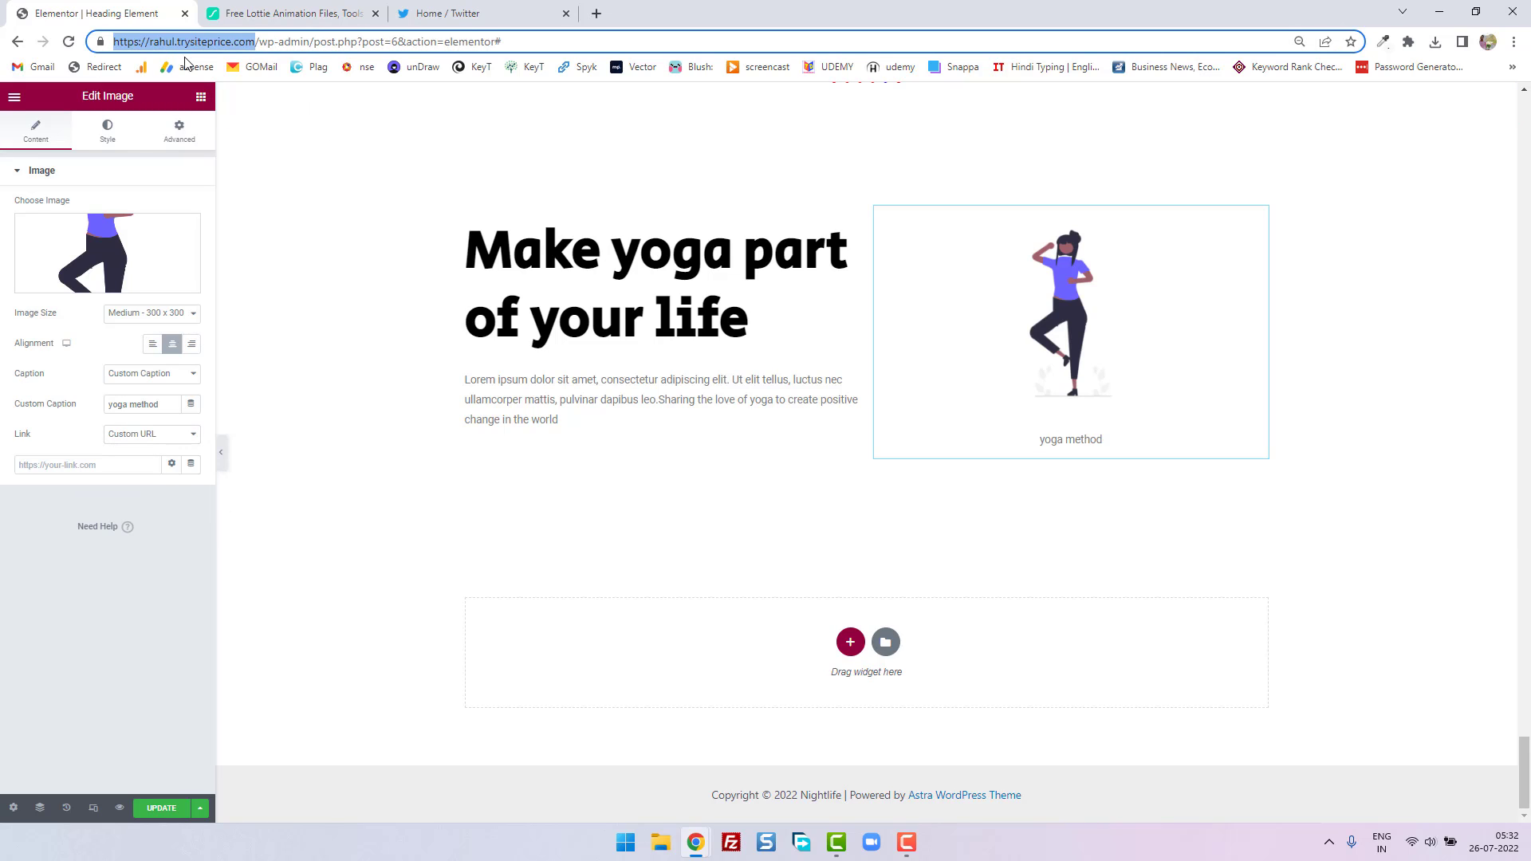
pyautogui.rightClick(183, 40)
pyautogui.click(220, 105)
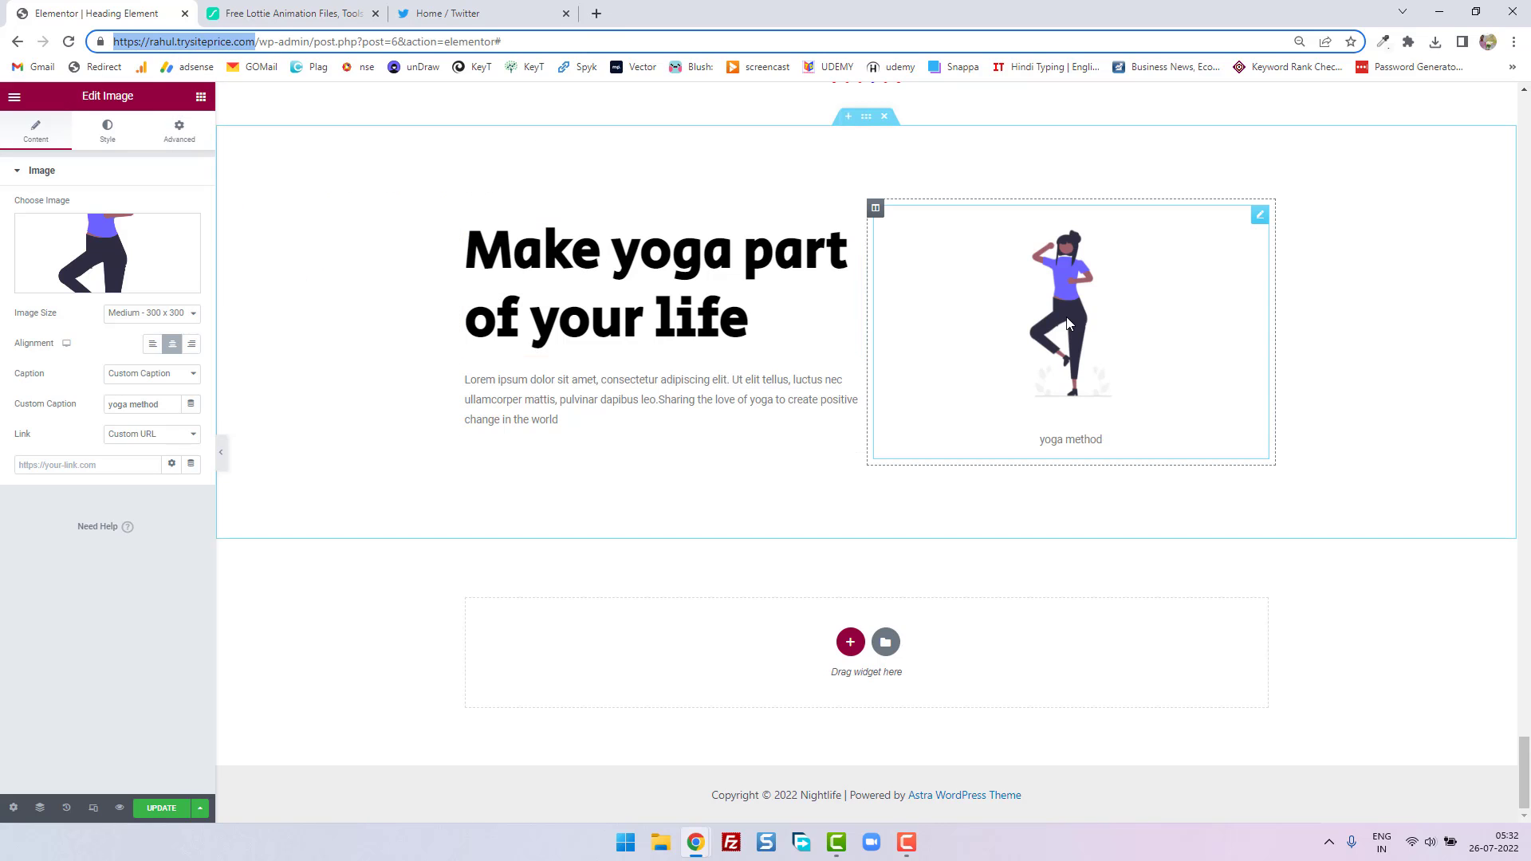
pyautogui.rightClick(97, 468)
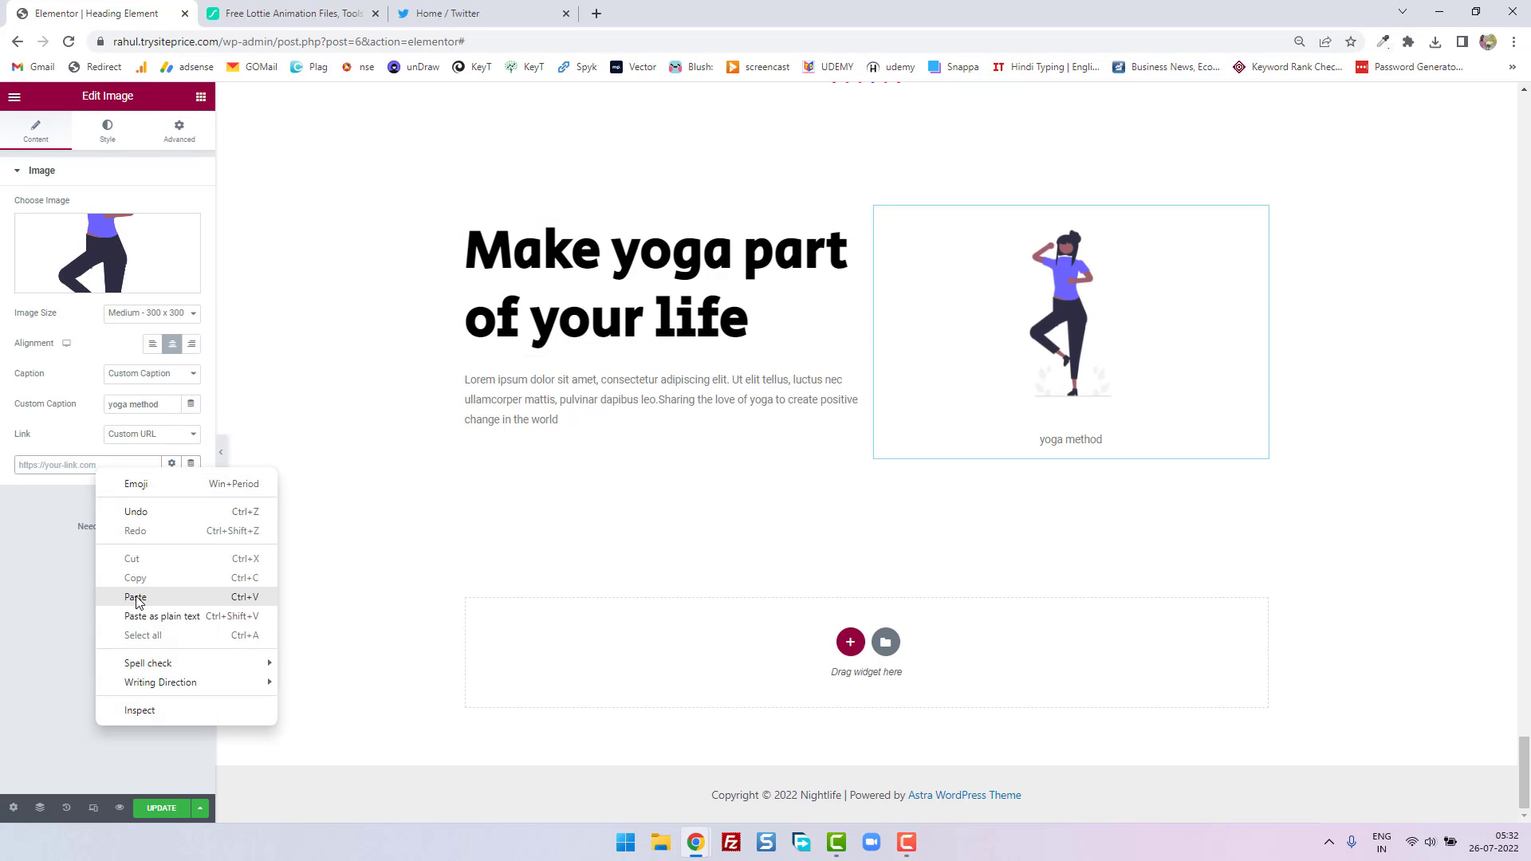
pyautogui.click(134, 590)
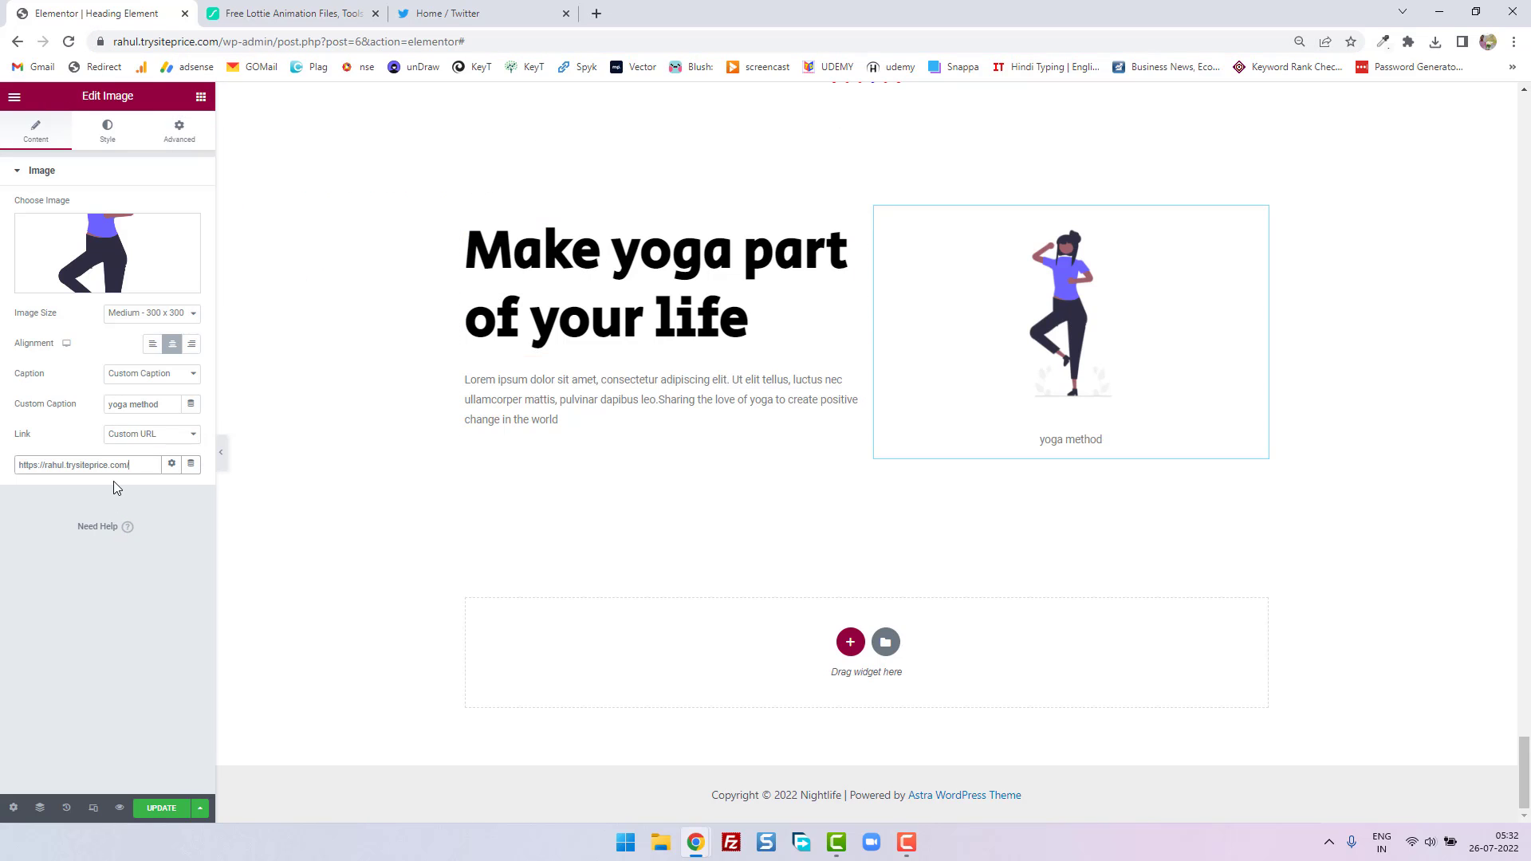
# Set the image's custom link to open in a new window, leaving nofollow off
pyautogui.click(171, 465)
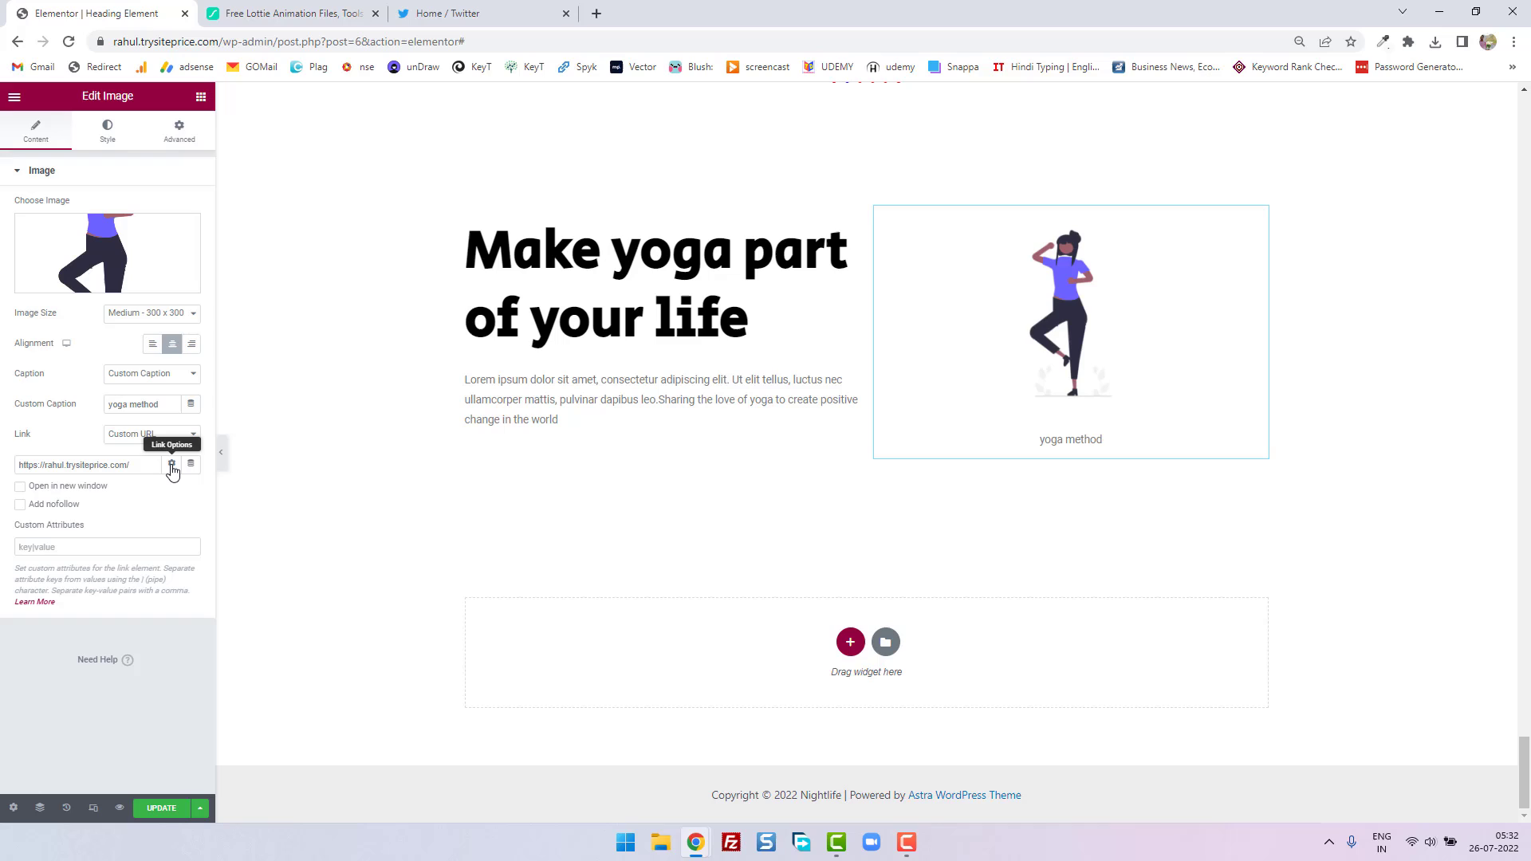
pyautogui.click(81, 496)
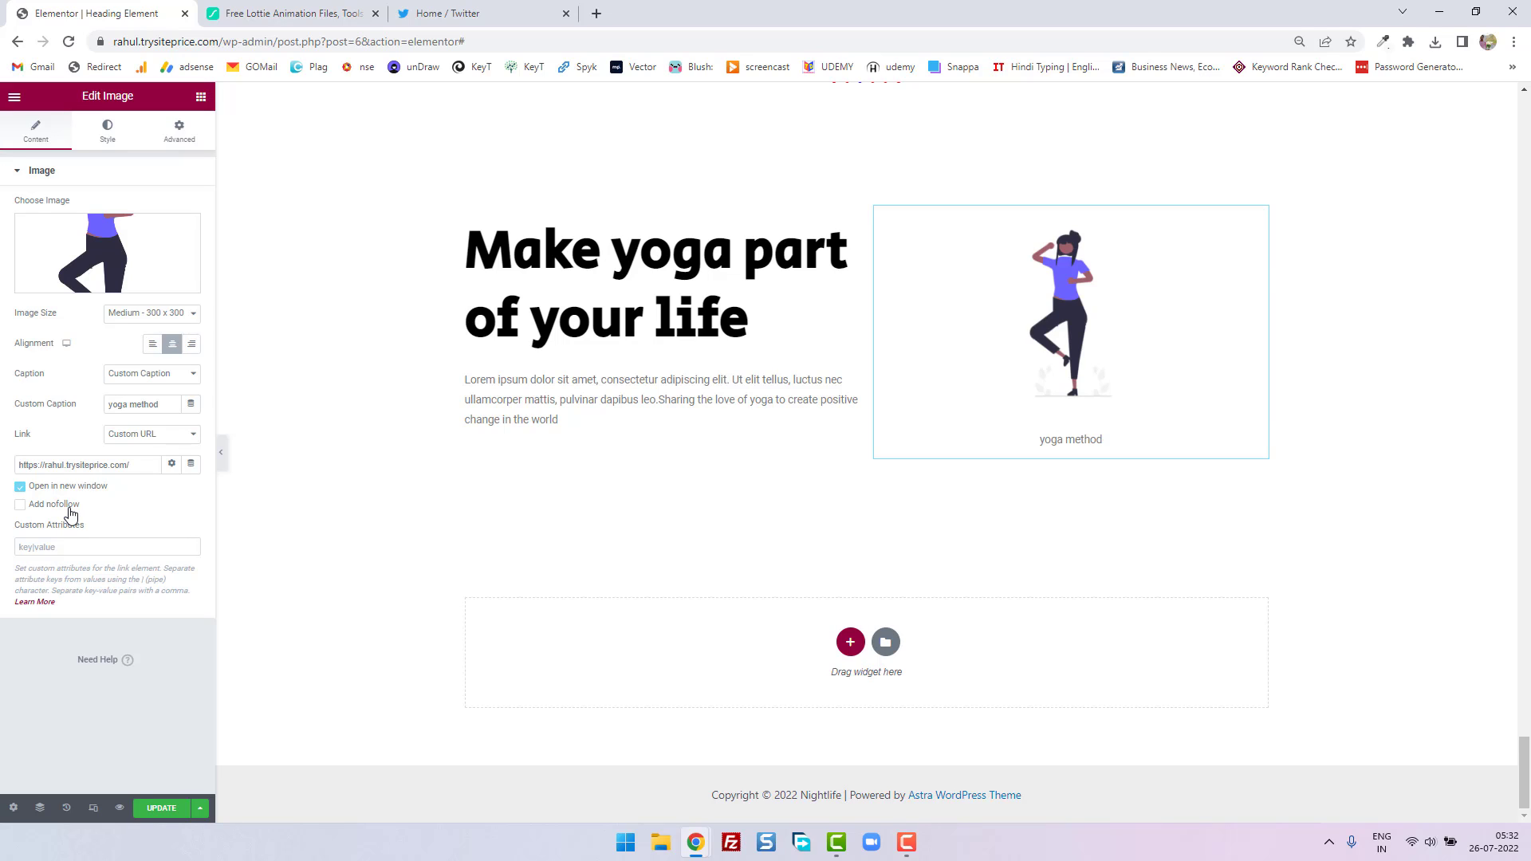
pyautogui.click(71, 514)
pyautogui.click(64, 510)
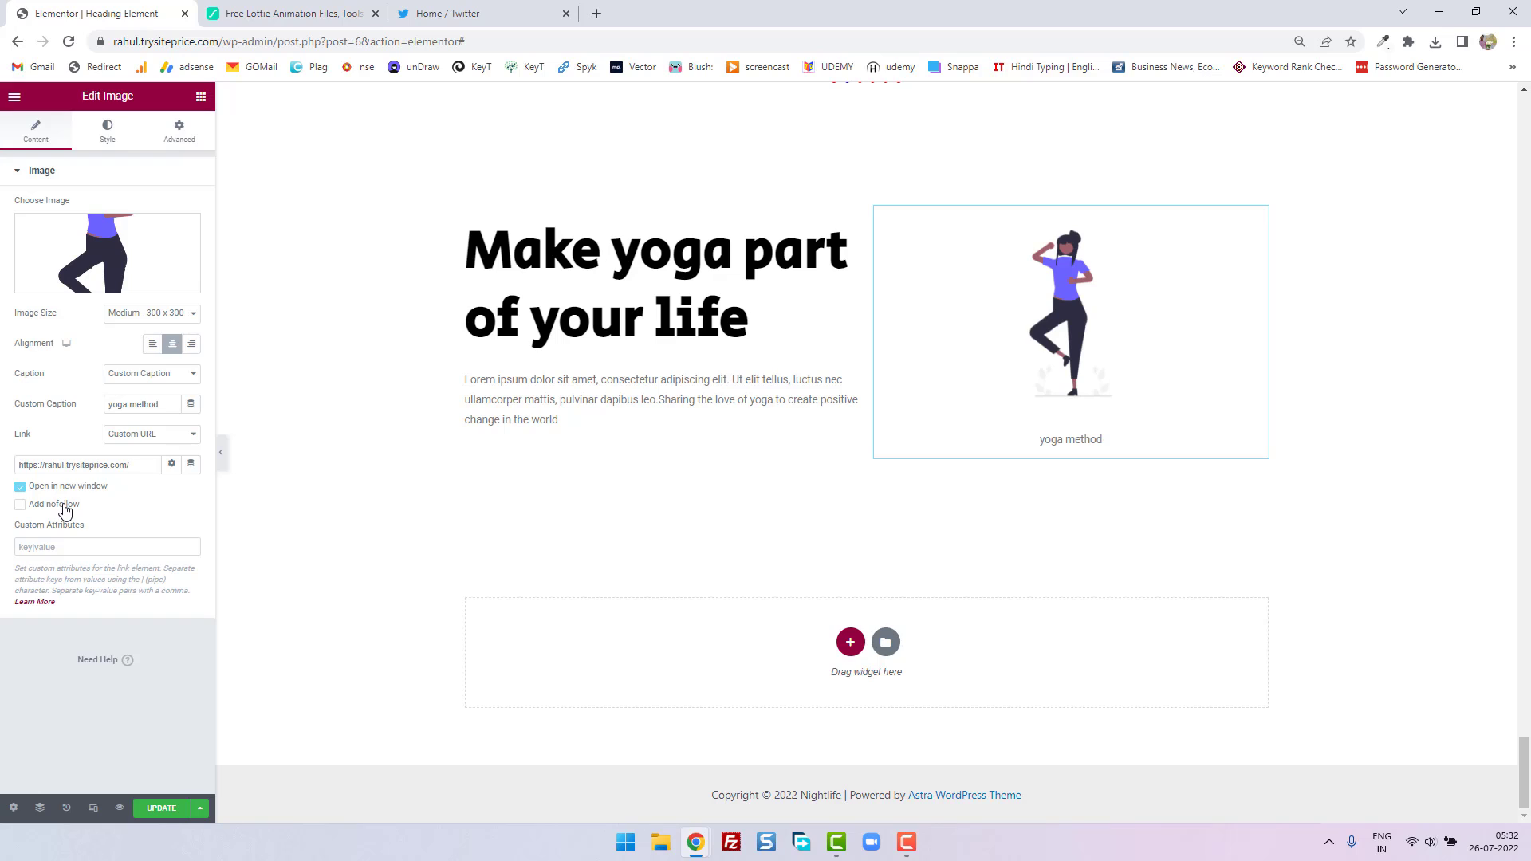
# Try Media File as the yoga image's link target, and set the link back to None
pyautogui.click(154, 438)
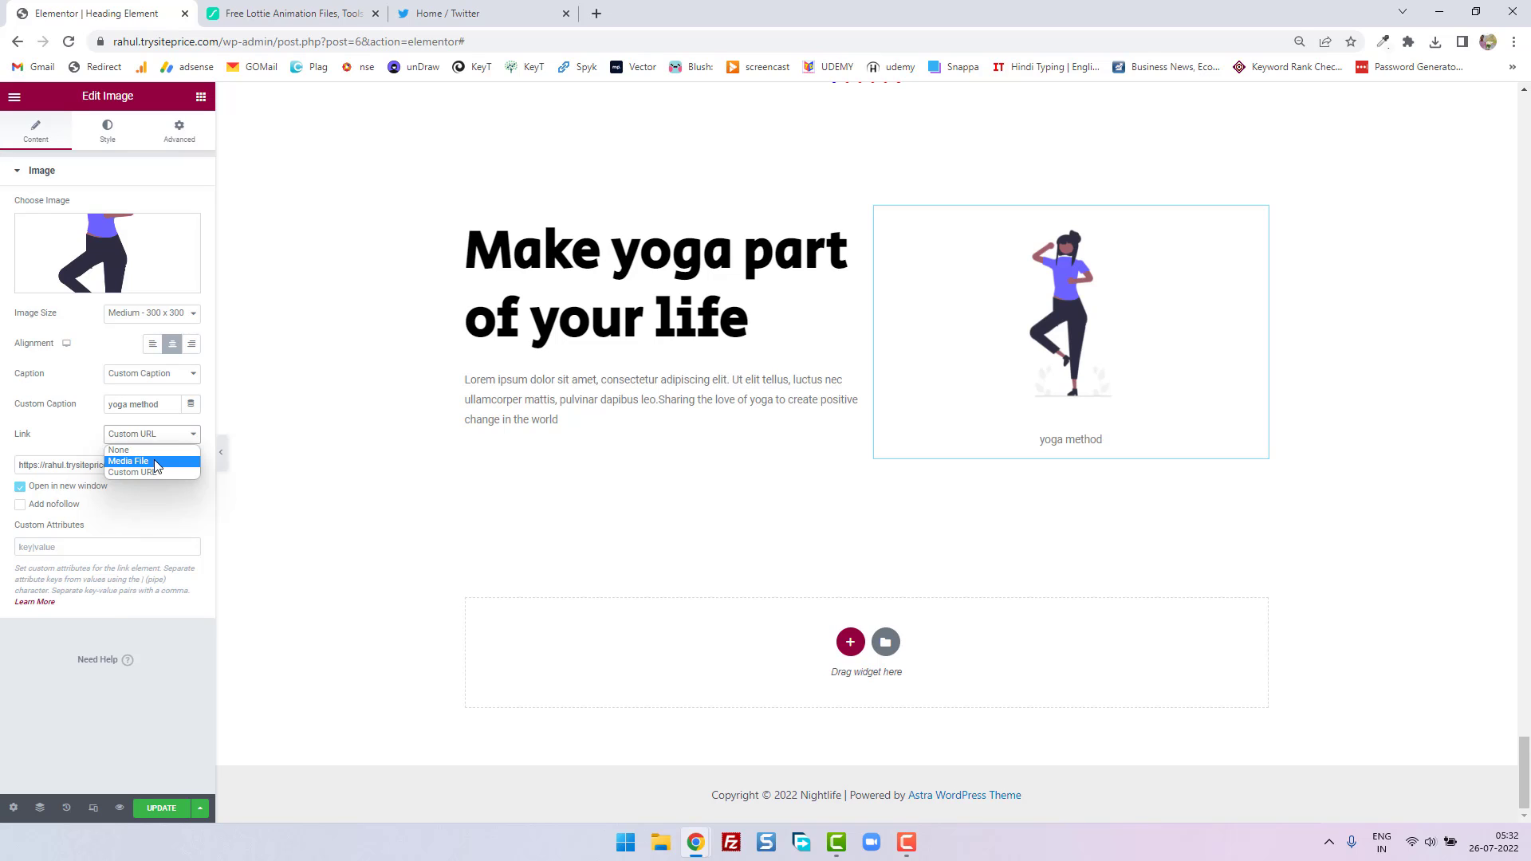
pyautogui.click(129, 462)
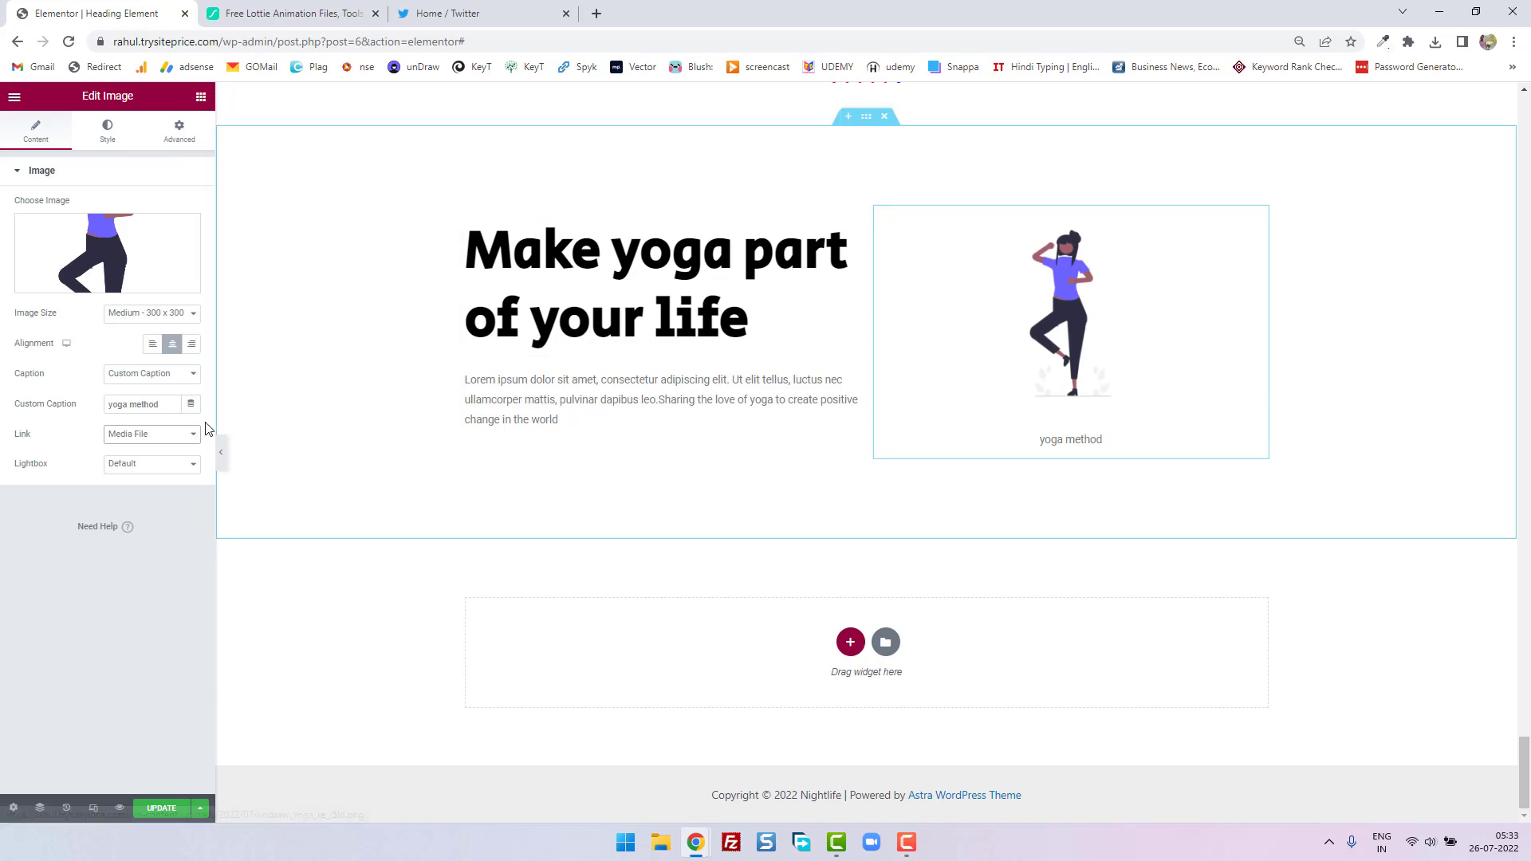
pyautogui.click(184, 437)
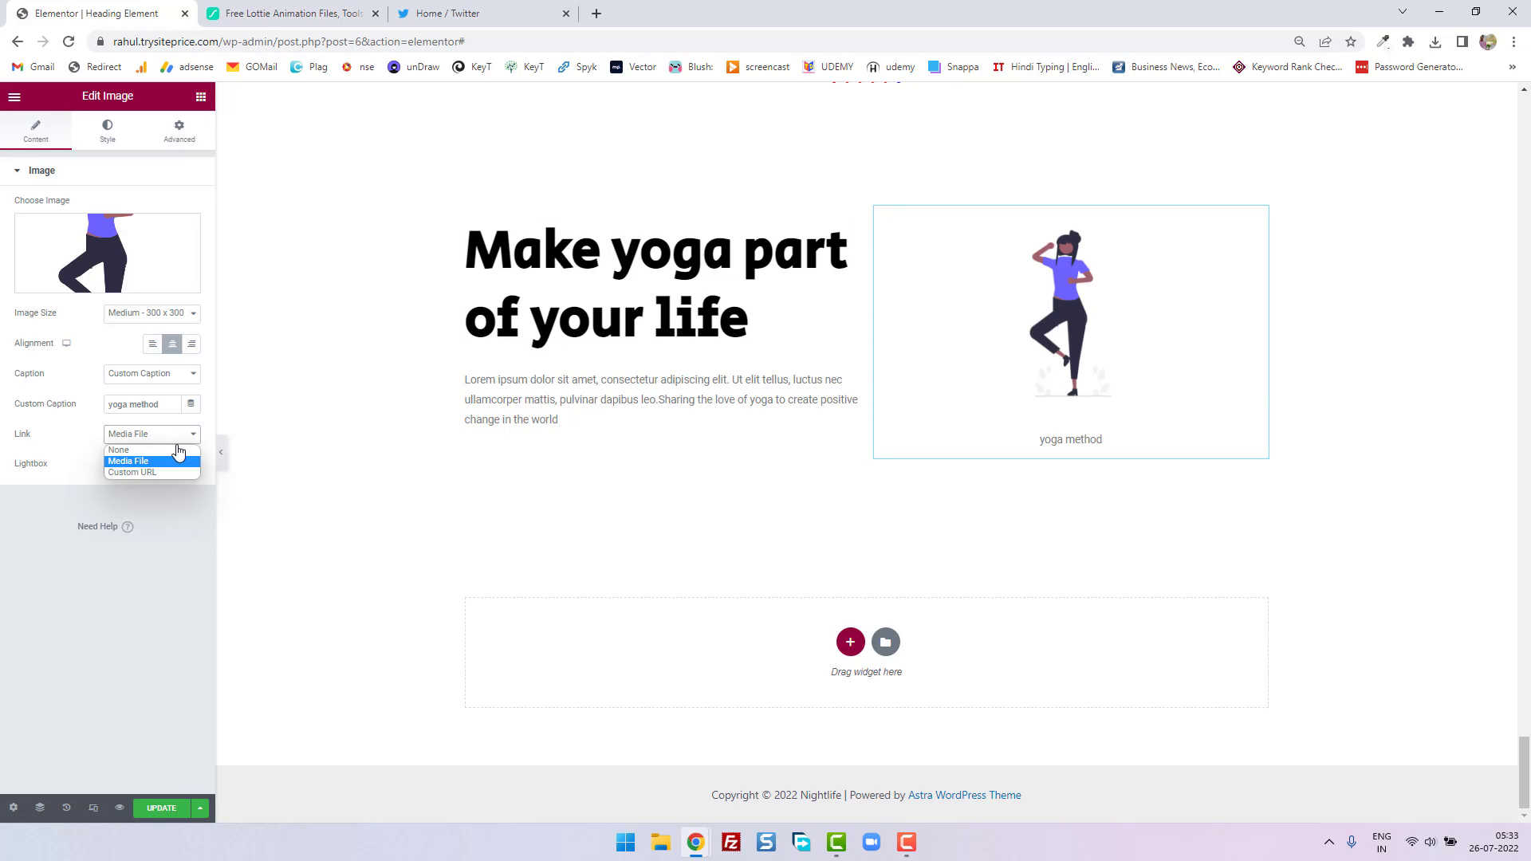
pyautogui.click(177, 453)
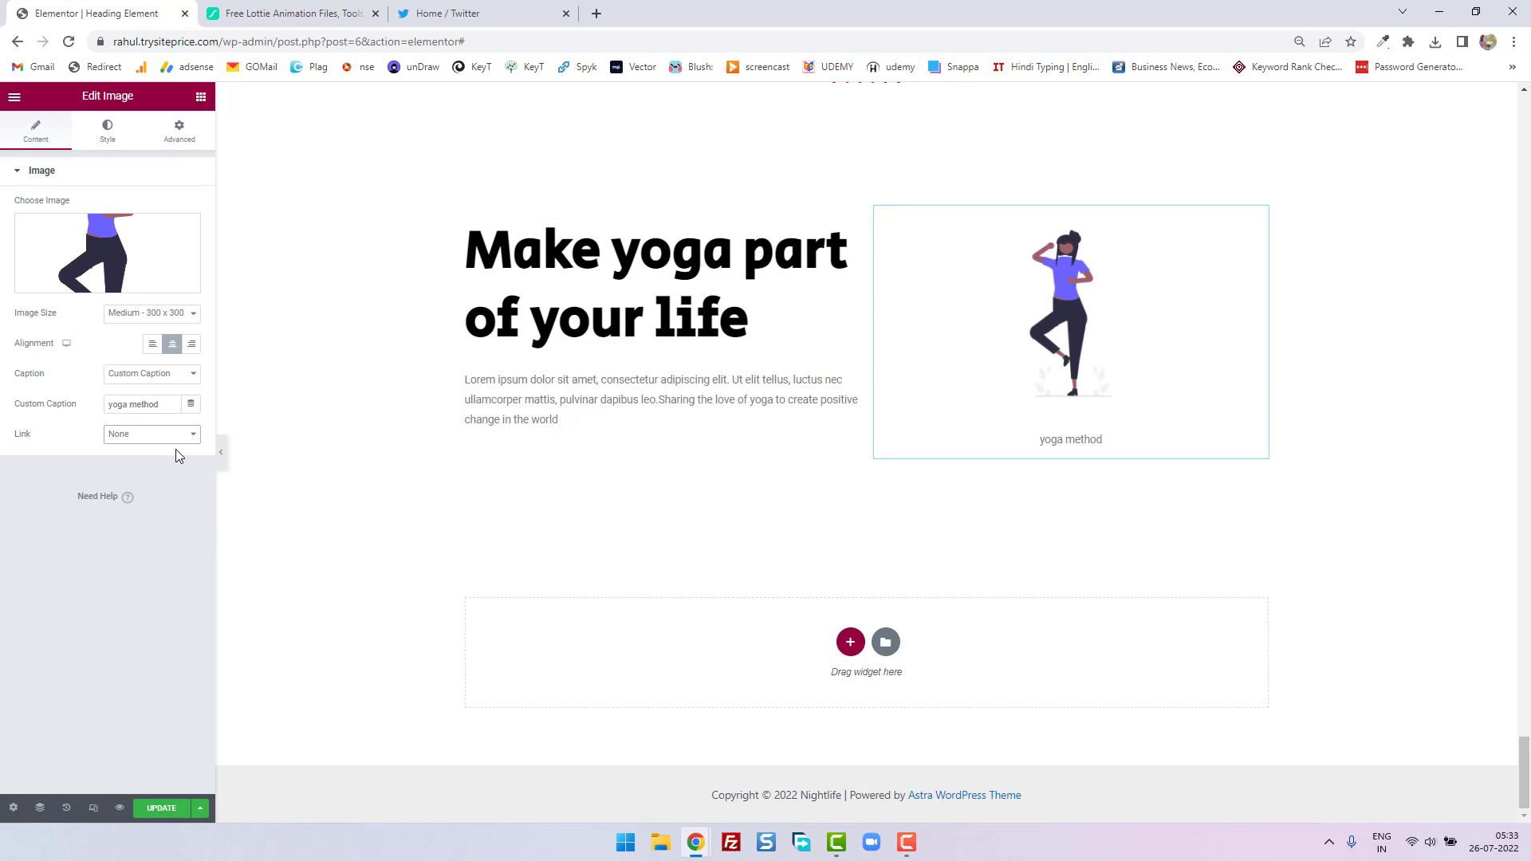
# Style the yoga image with a width of 55% and a max width of 48%
pyautogui.click(110, 130)
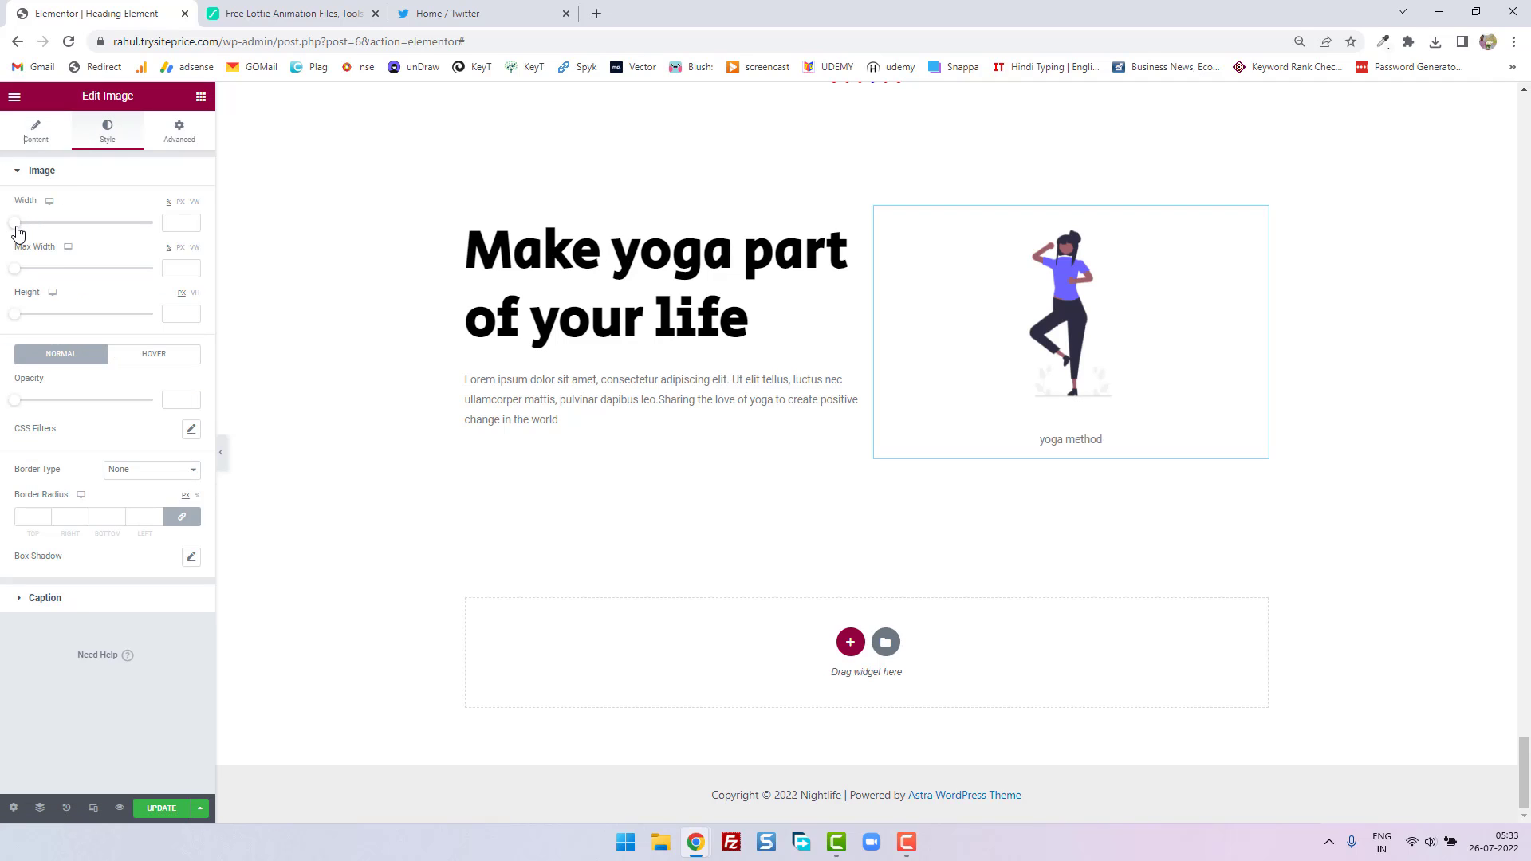
pyautogui.moveTo(16, 223); pyautogui.dragTo(90, 223)
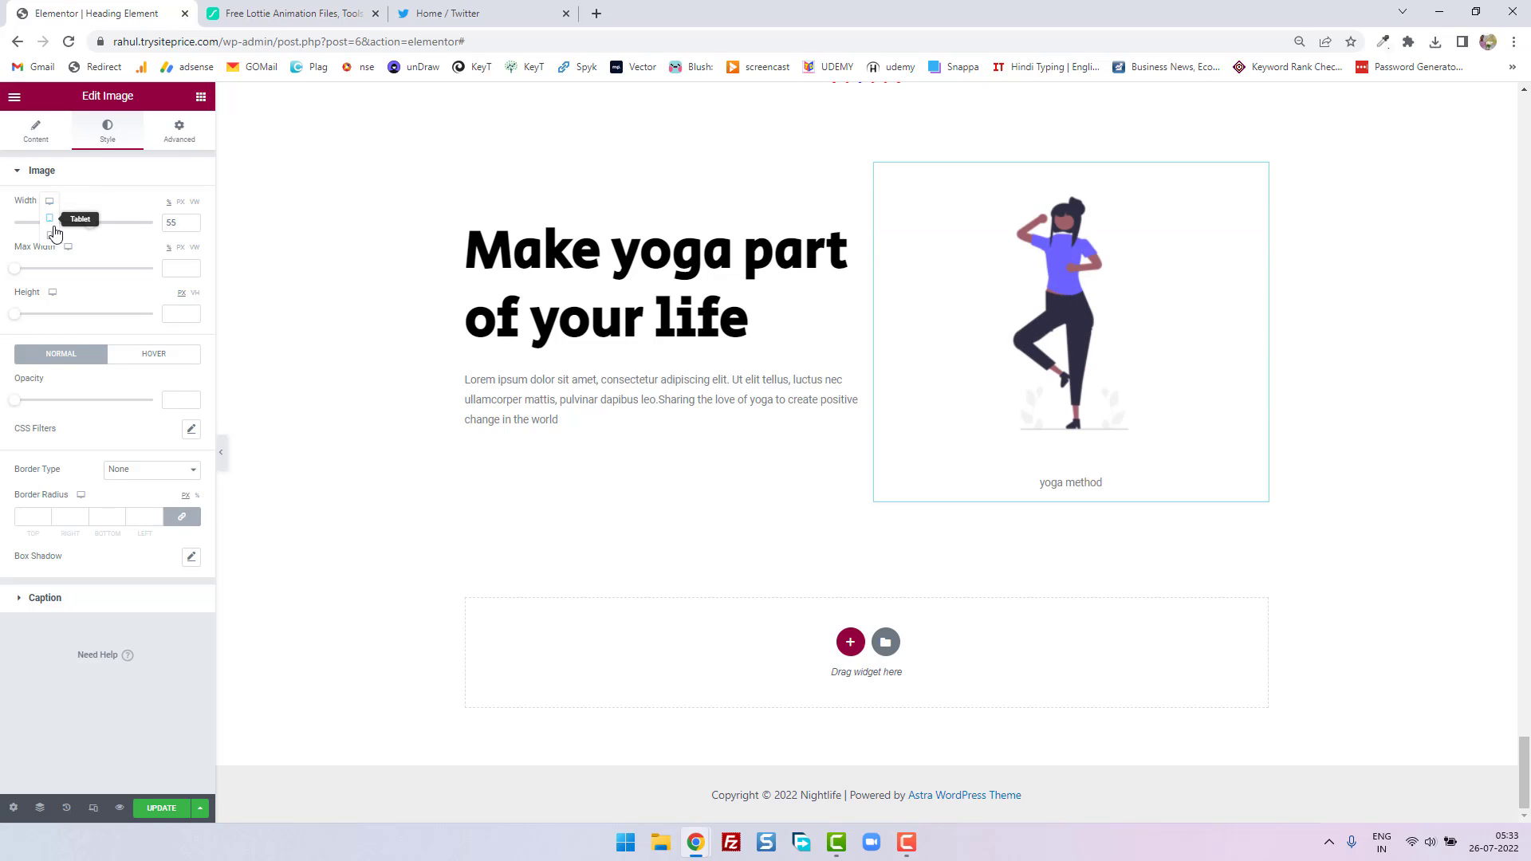
pyautogui.click(94, 179)
pyautogui.click(96, 182)
pyautogui.moveTo(17, 272); pyautogui.dragTo(85, 276)
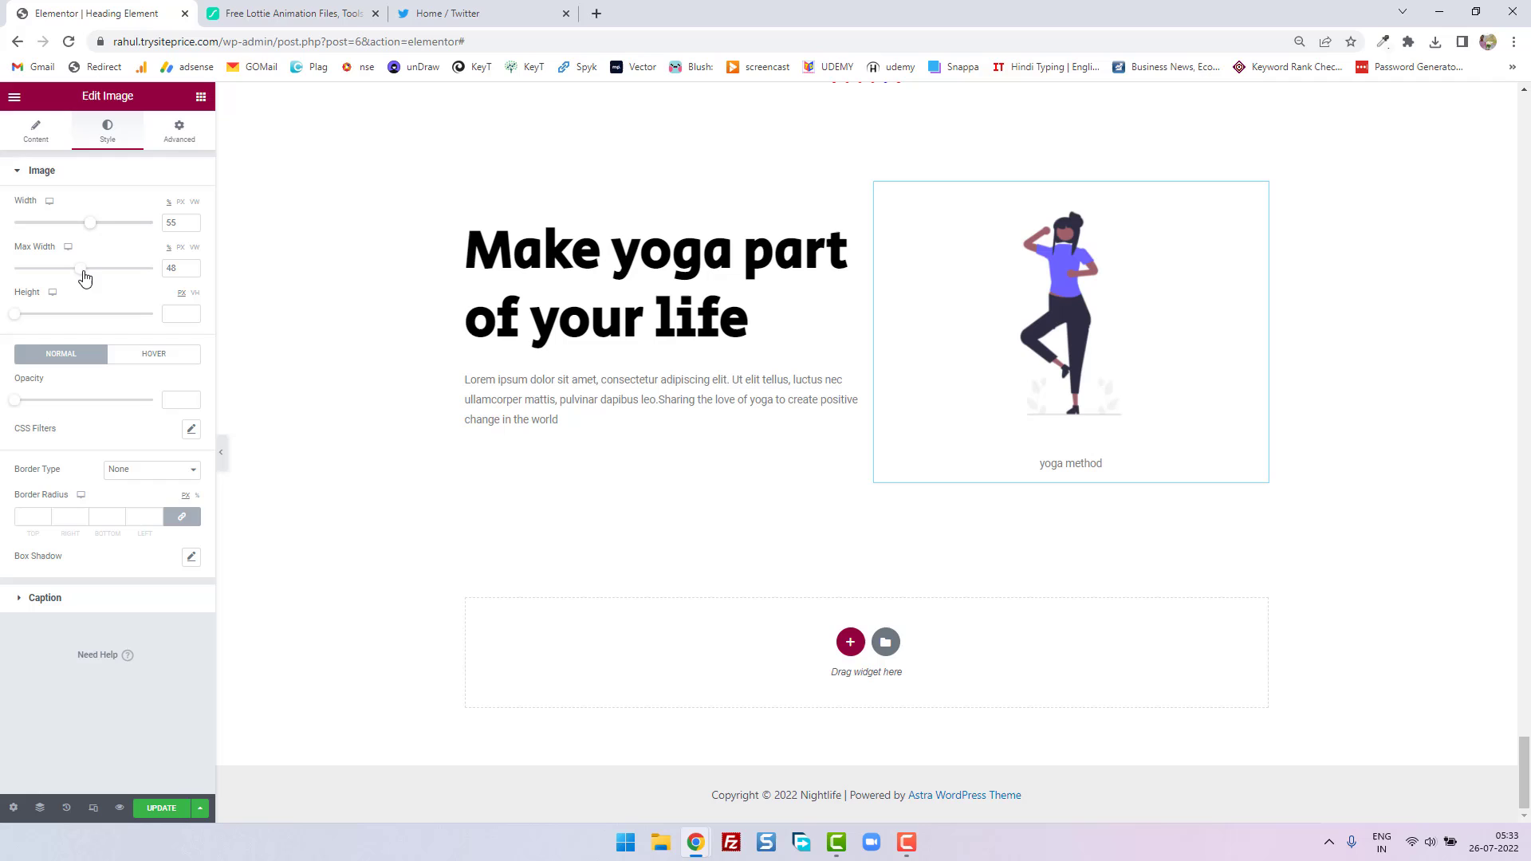
# Increase the yoga image's width to 67% and set its height to 434 px
pyautogui.click(86, 227)
pyautogui.moveTo(85, 227); pyautogui.dragTo(133, 229)
pyautogui.moveTo(133, 228)
pyautogui.mouseDown()
pyautogui.moveTo(61, 229)
pyautogui.moveTo(112, 232)
pyautogui.mouseUp()
pyautogui.moveTo(20, 319); pyautogui.dragTo(136, 323)
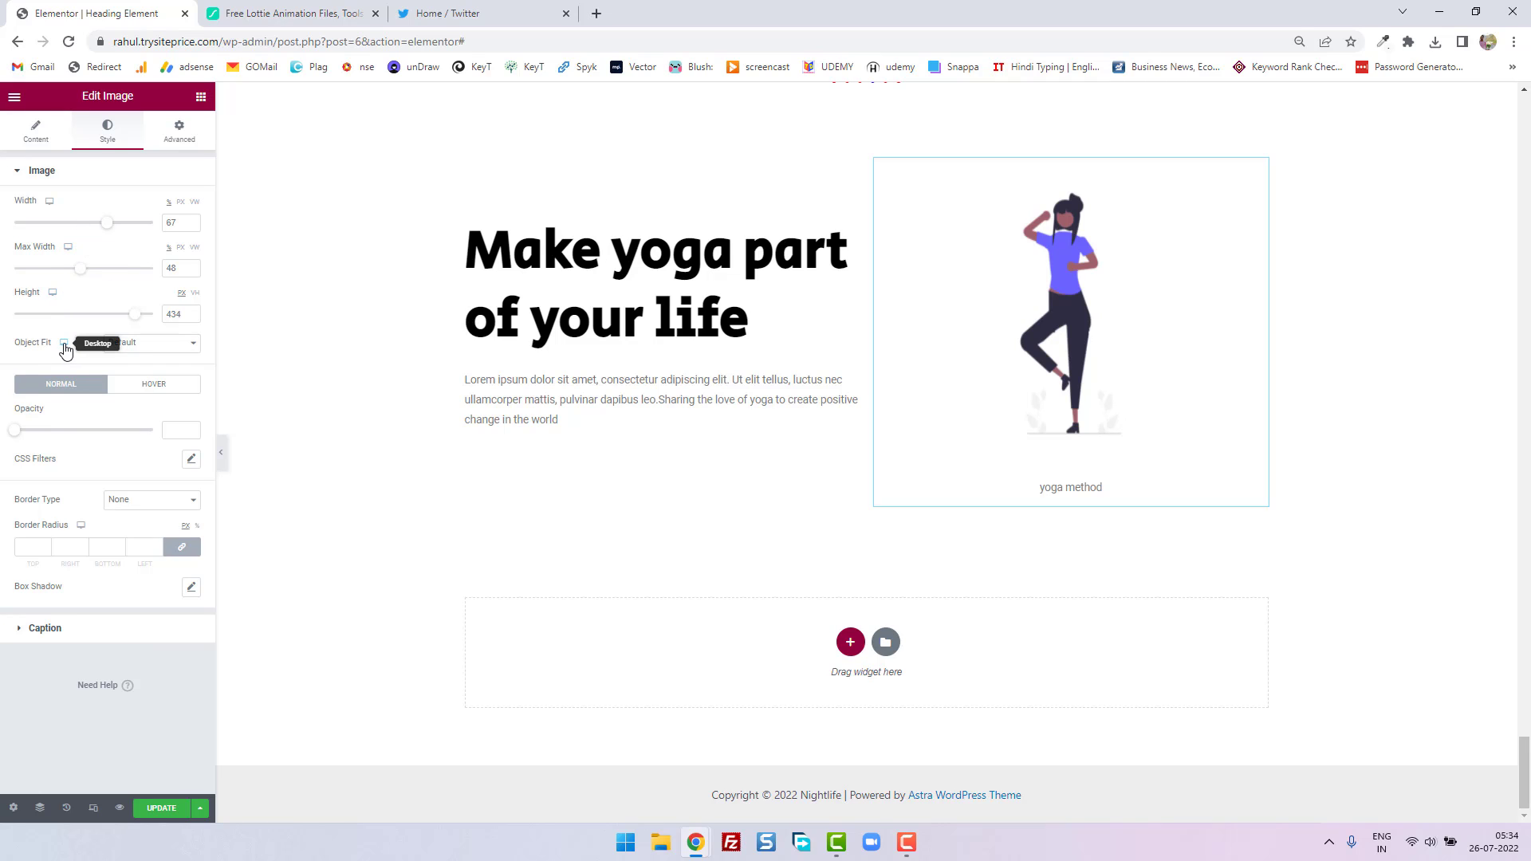
# Try the Fill and Cover object fits on the yoga image, and set Object Fit to Contain
pyautogui.click(120, 343)
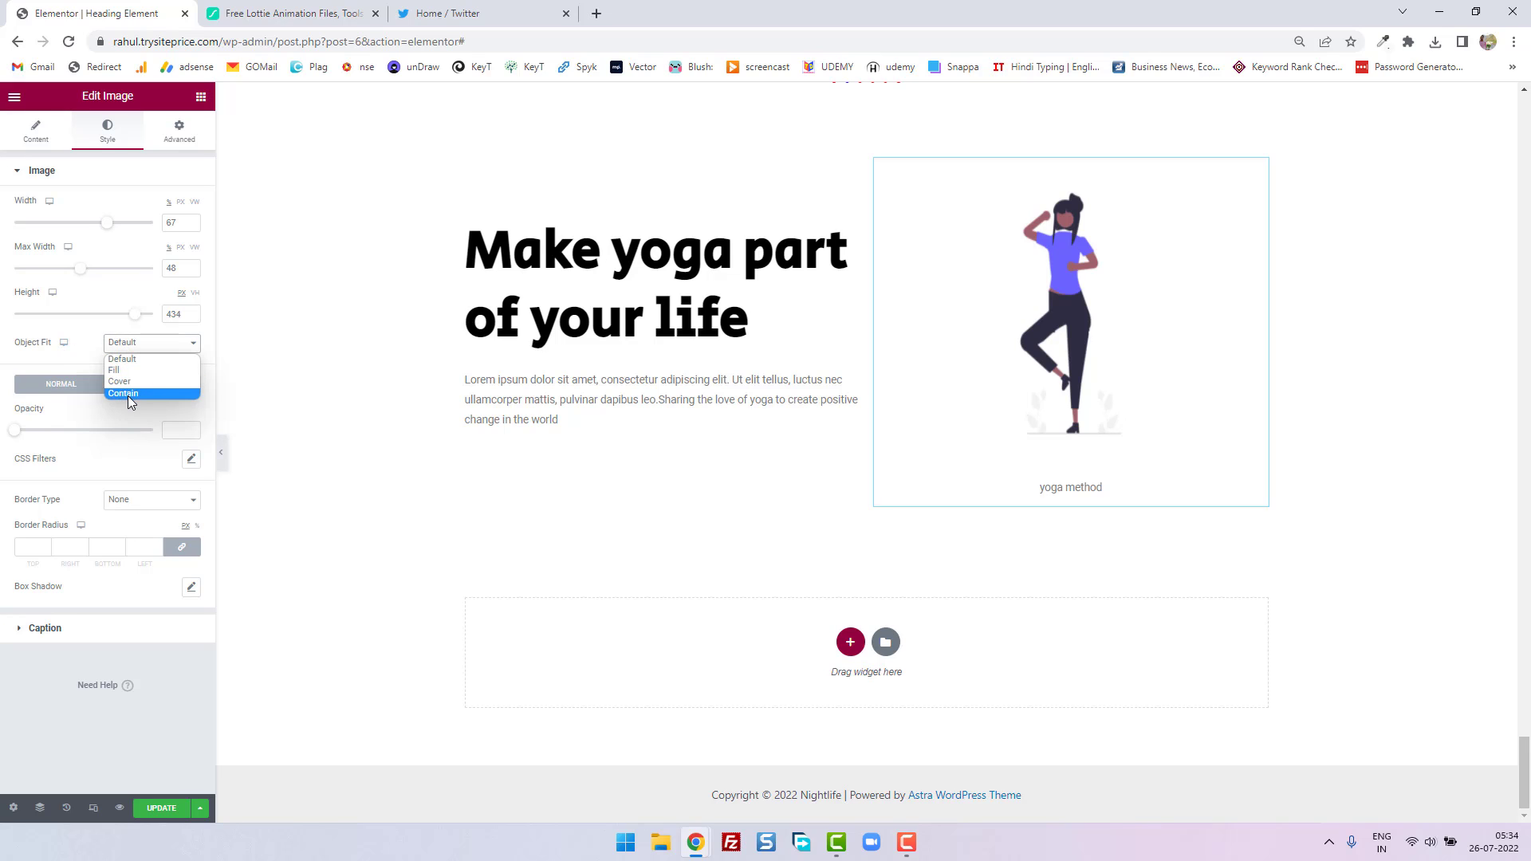
pyautogui.click(131, 372)
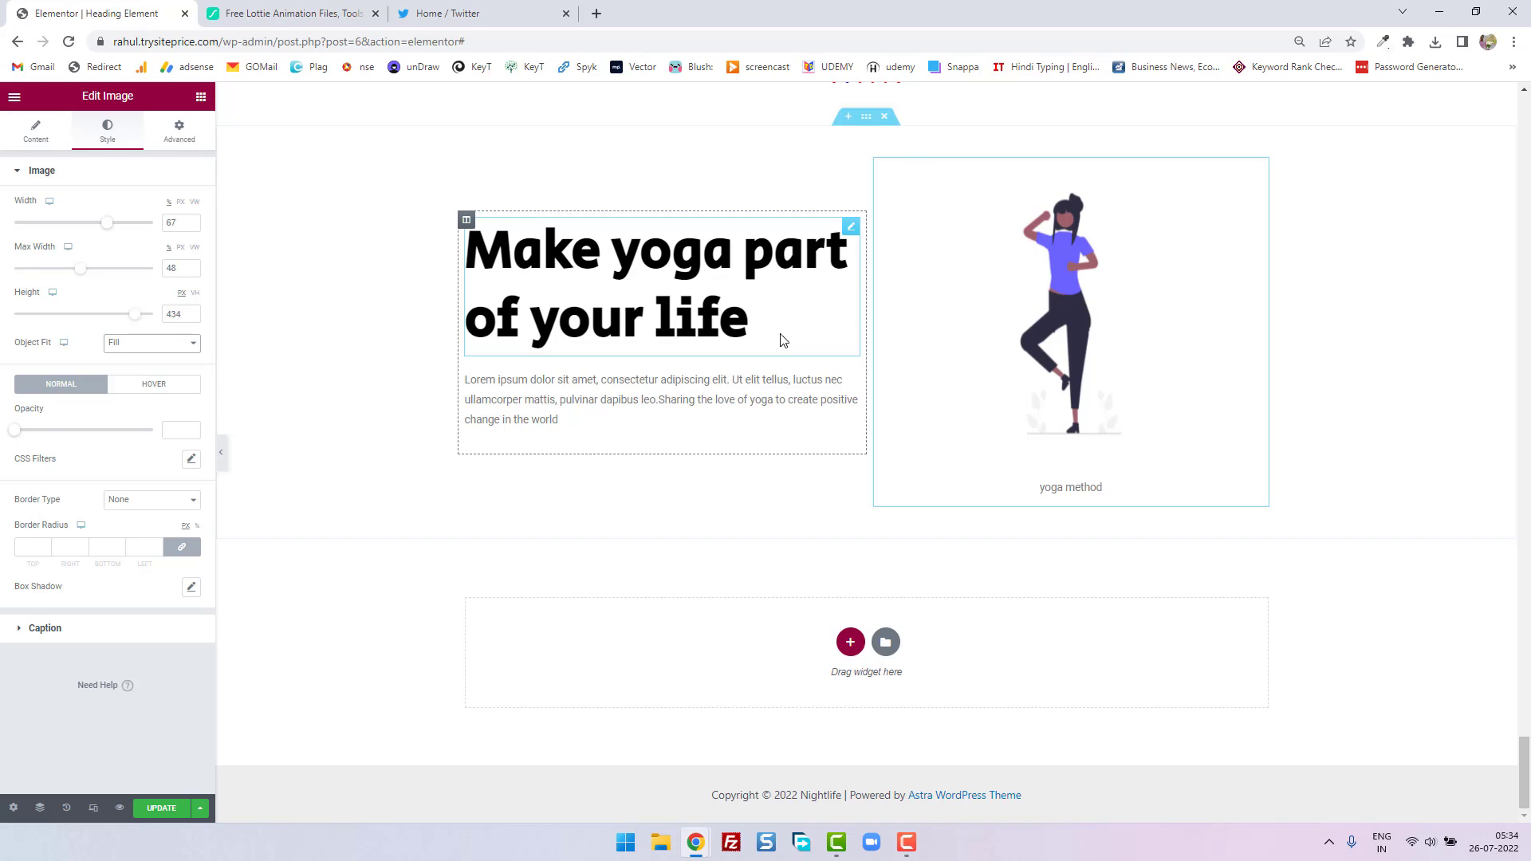
pyautogui.click(167, 344)
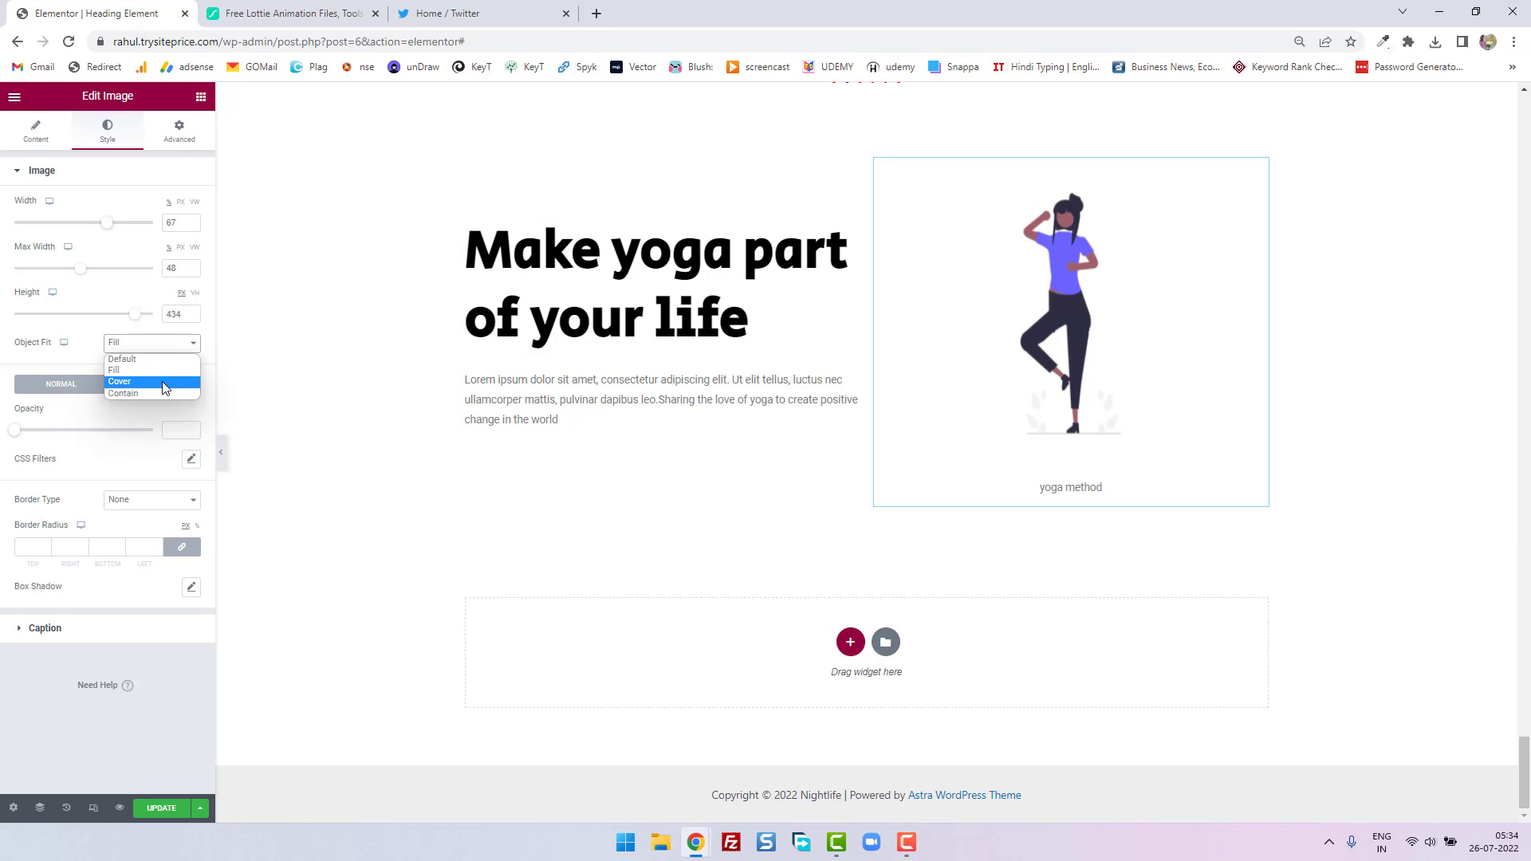
pyautogui.click(165, 382)
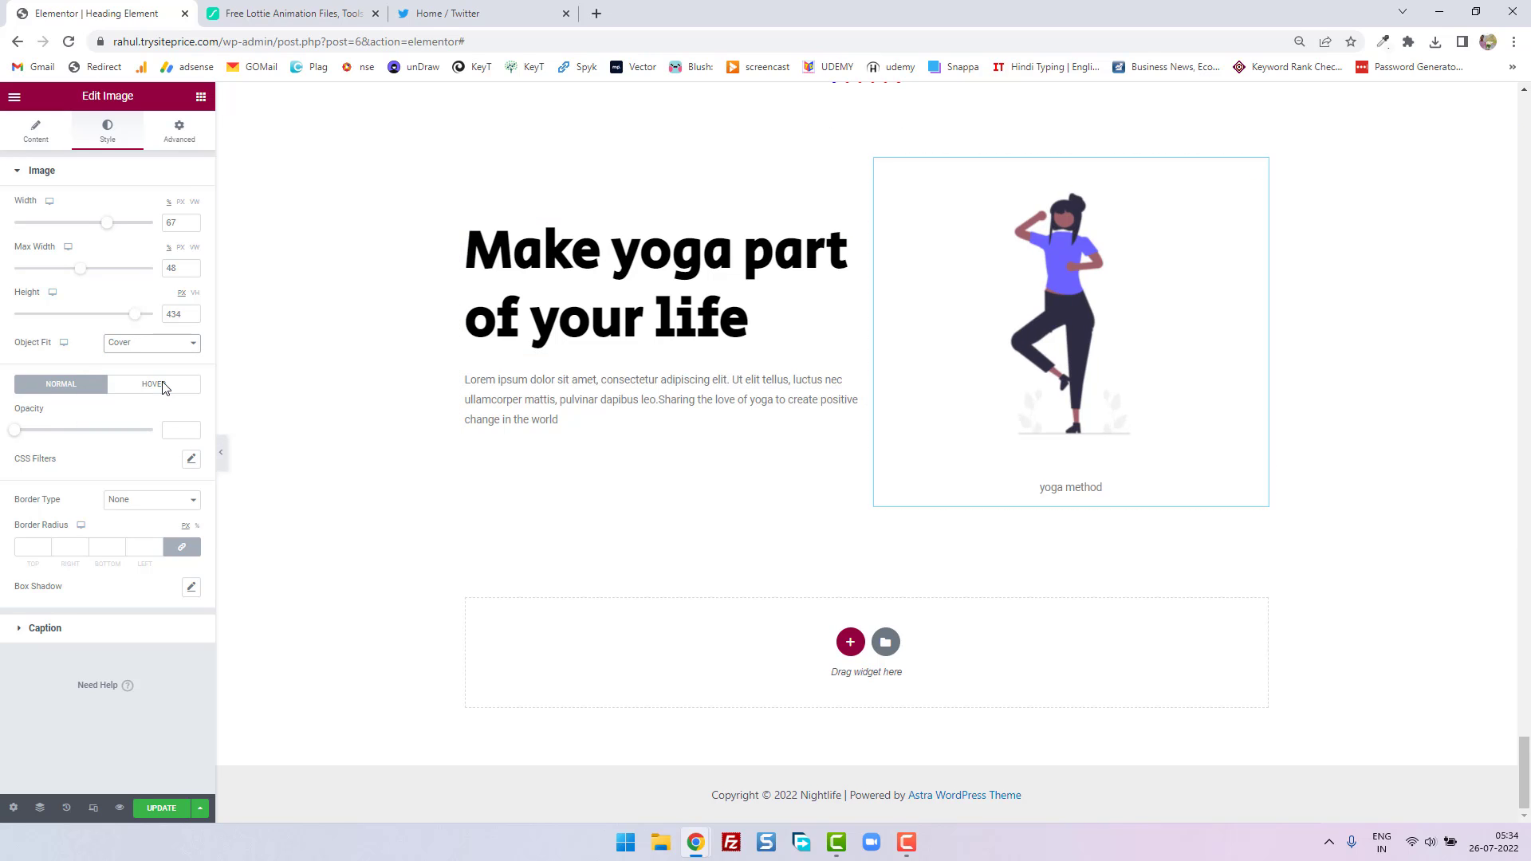
pyautogui.click(165, 344)
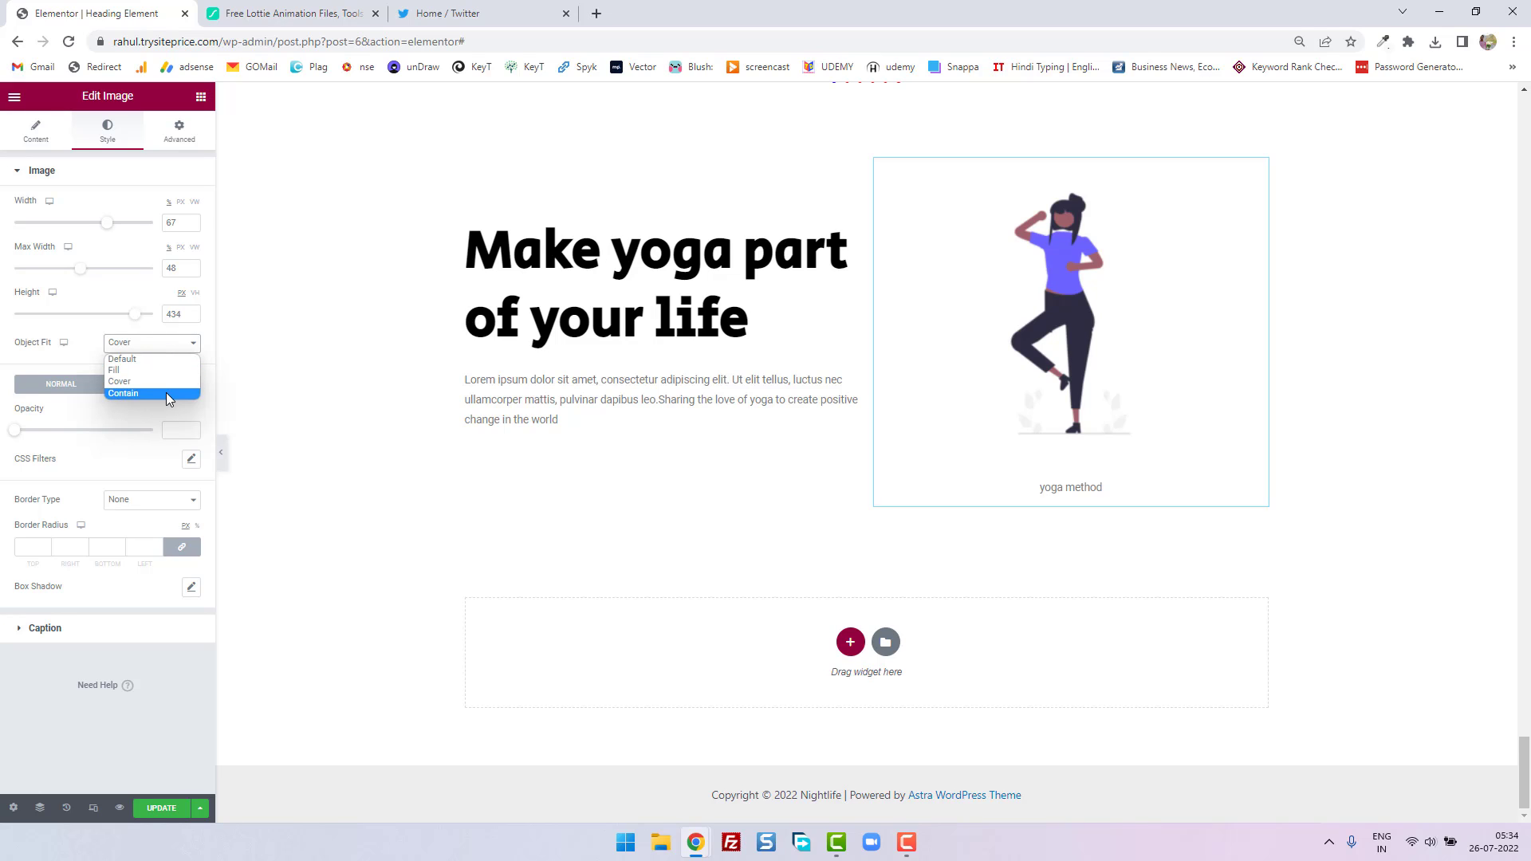
pyautogui.click(165, 392)
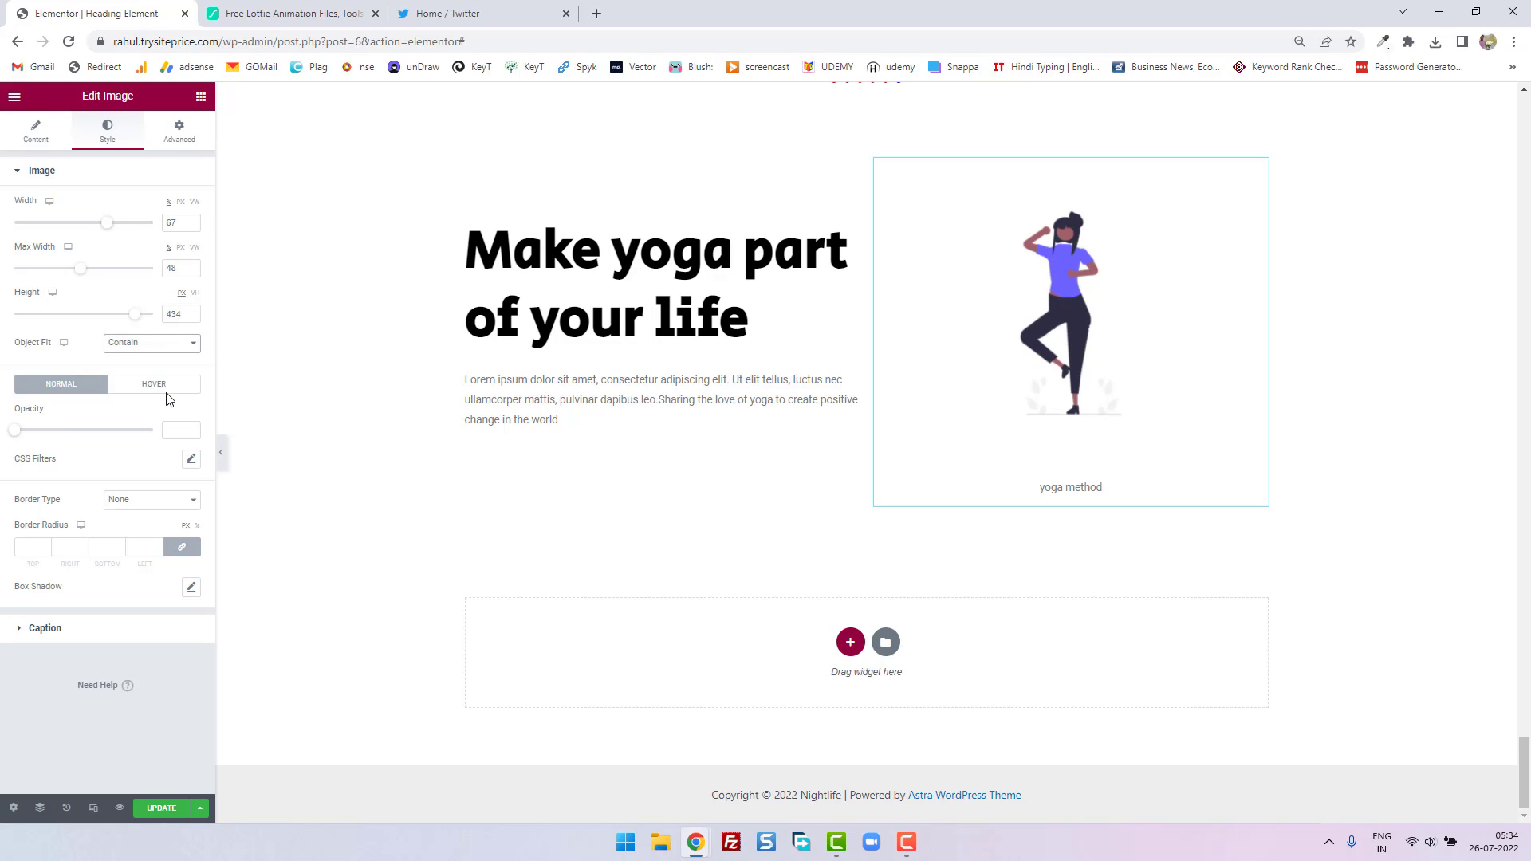
pyautogui.moveTo(68, 348)
# Try hover opacities of 1 and 0.1 on the yoga image
pyautogui.click(160, 386)
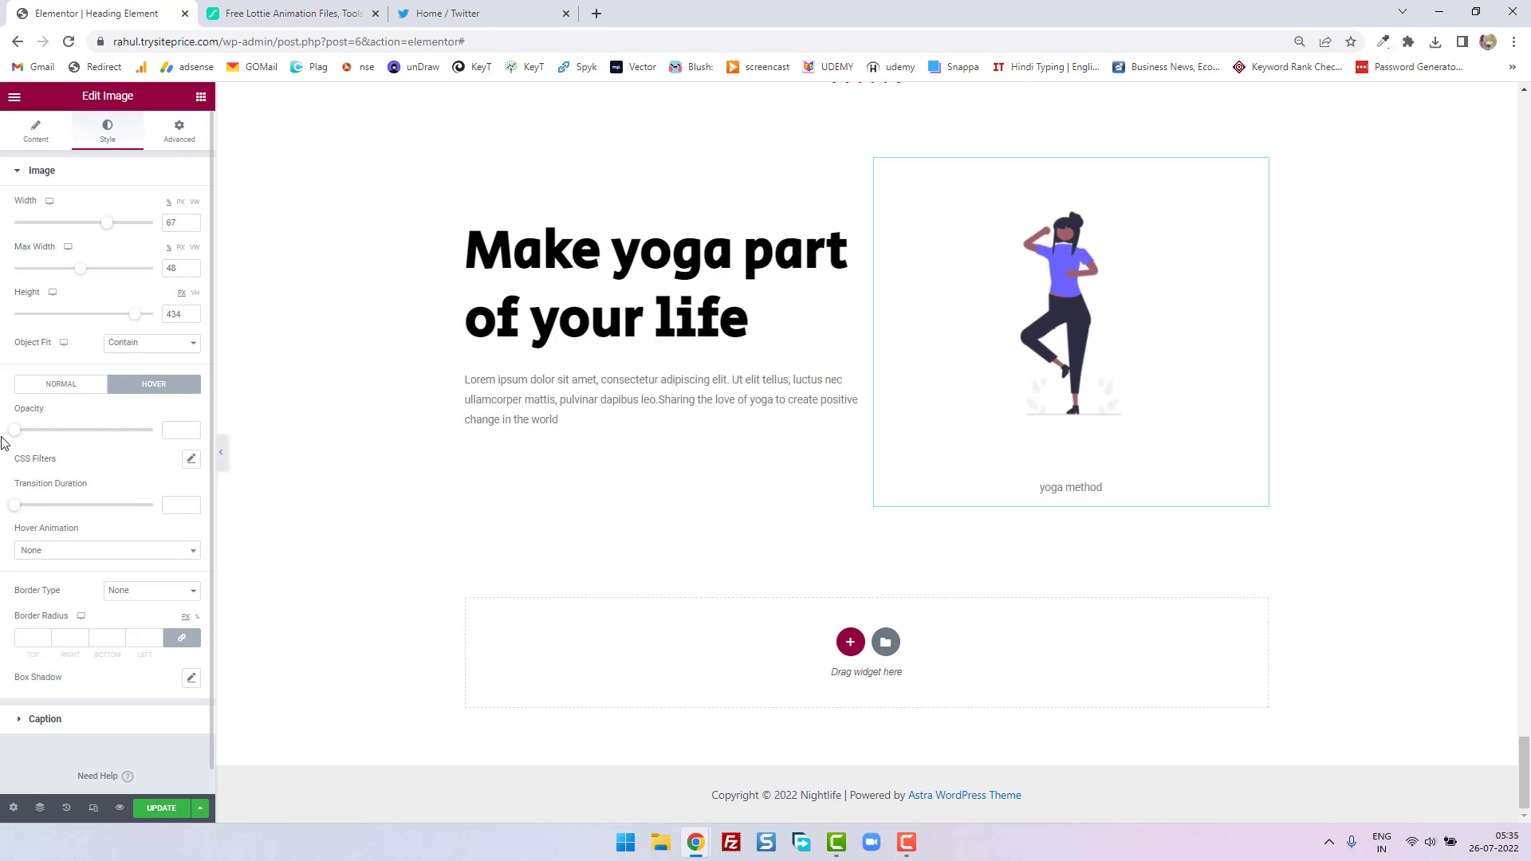
pyautogui.moveTo(18, 439); pyautogui.dragTo(157, 440)
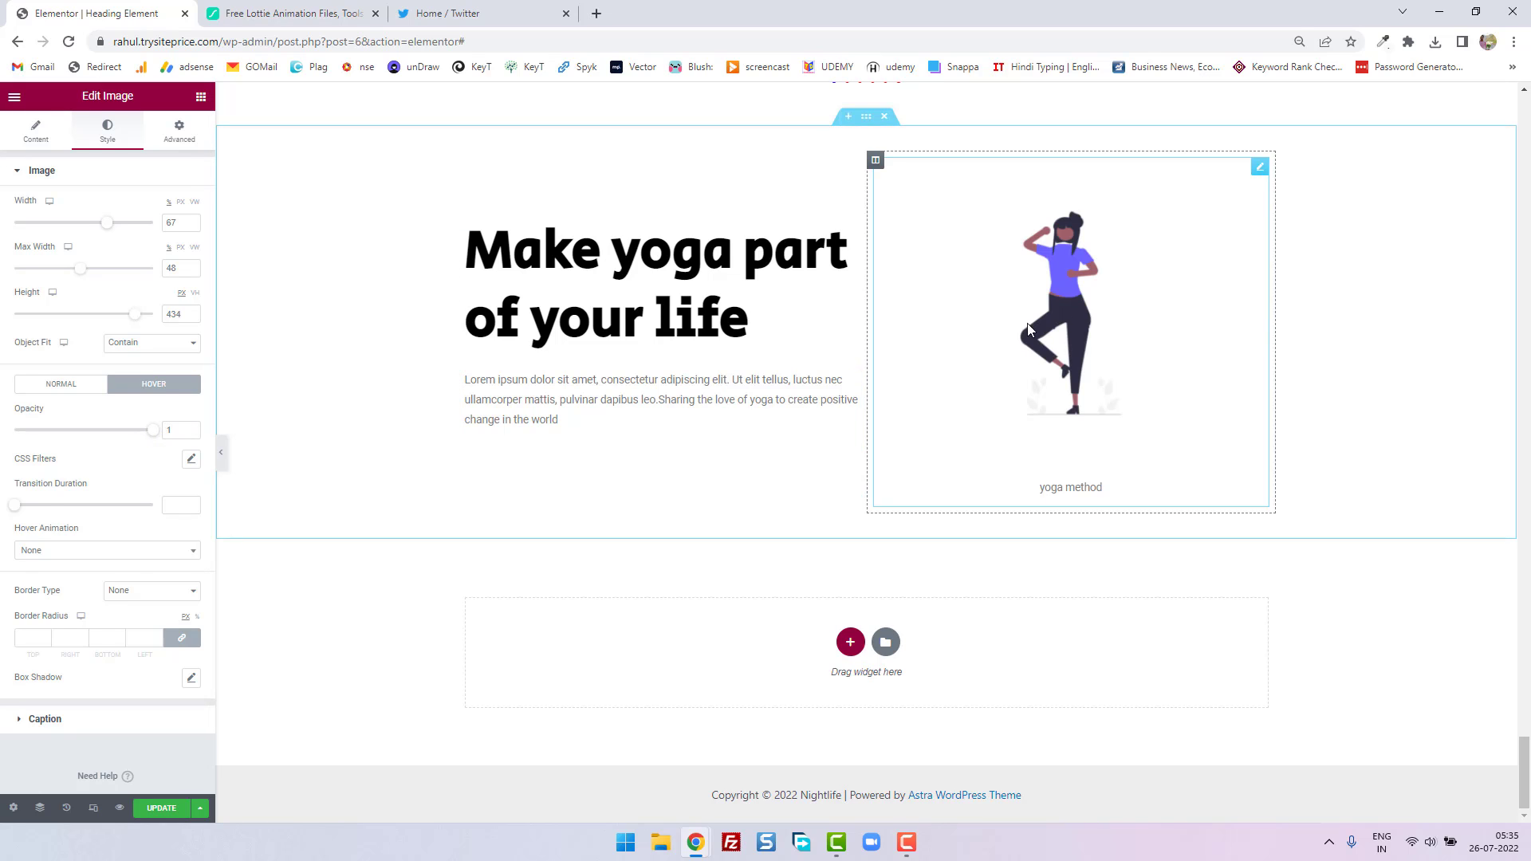
pyautogui.click(72, 385)
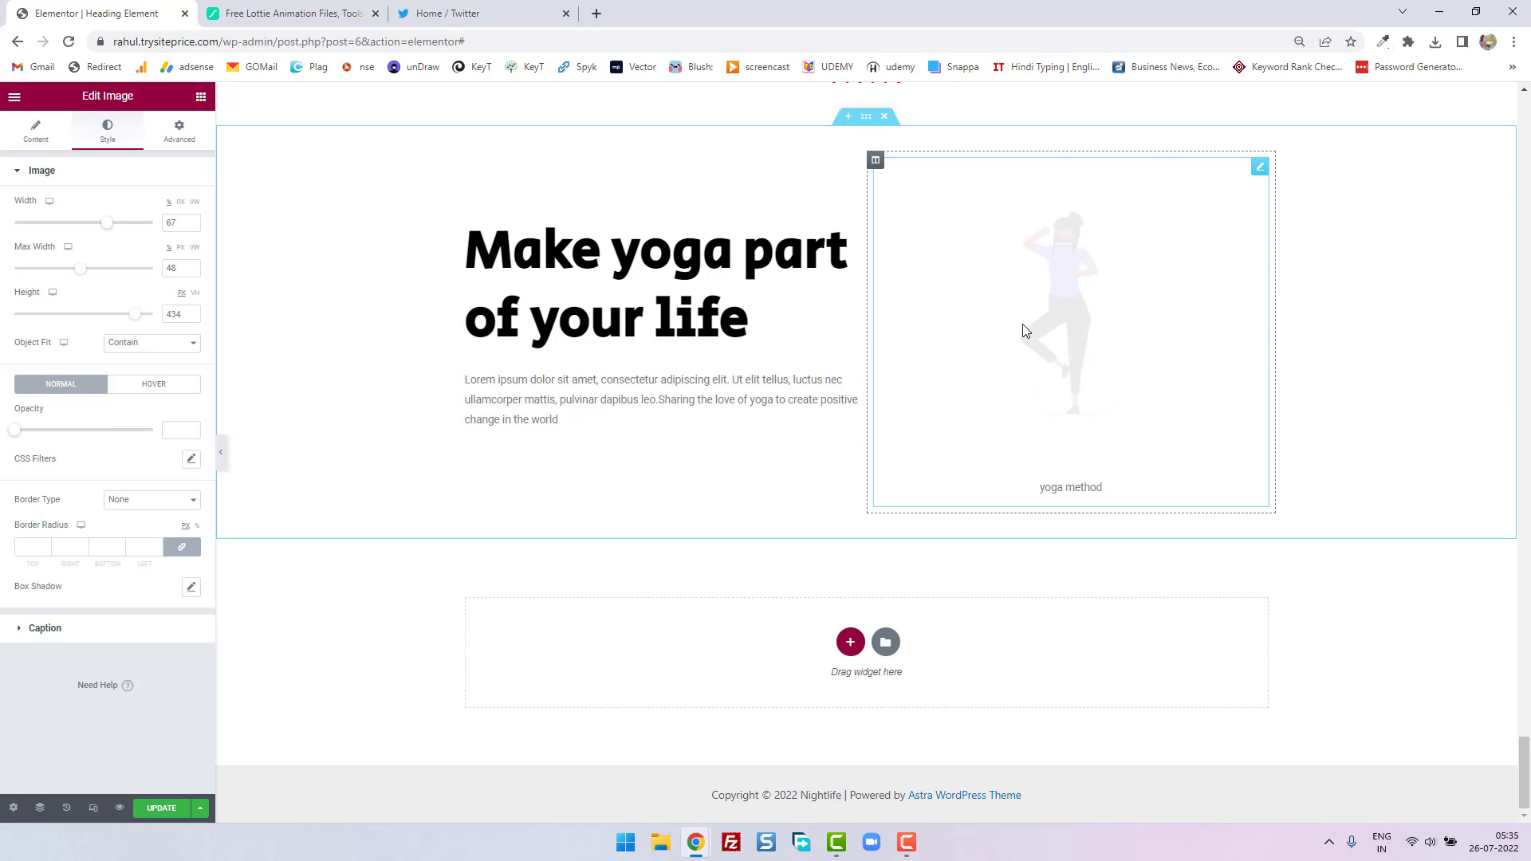
pyautogui.click(154, 383)
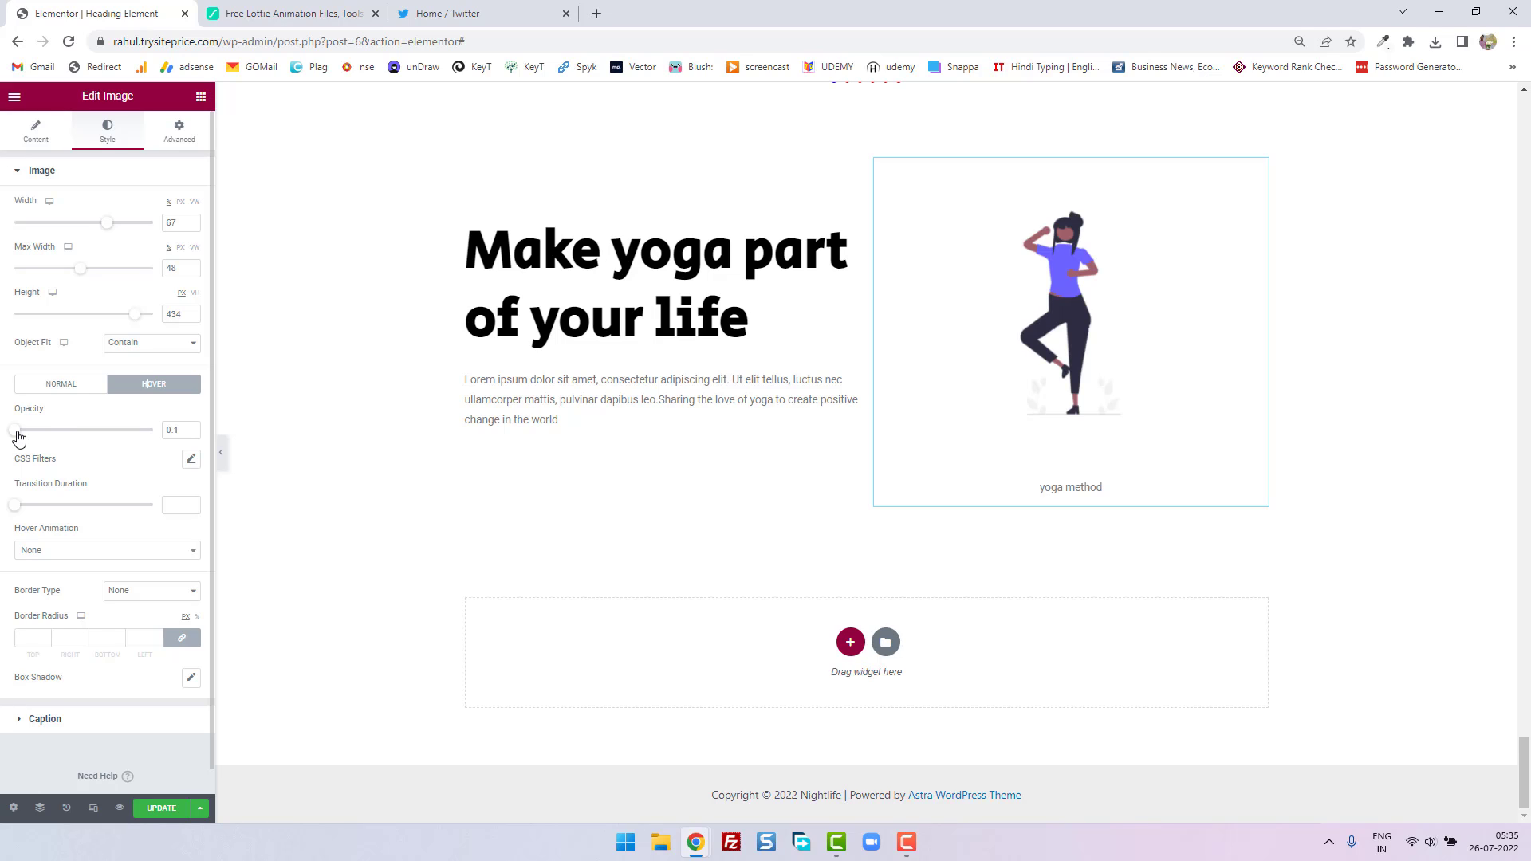
# Set the yoga image's opacity to 1 for the normal state and 0.44 for the hover state
pyautogui.click(67, 386)
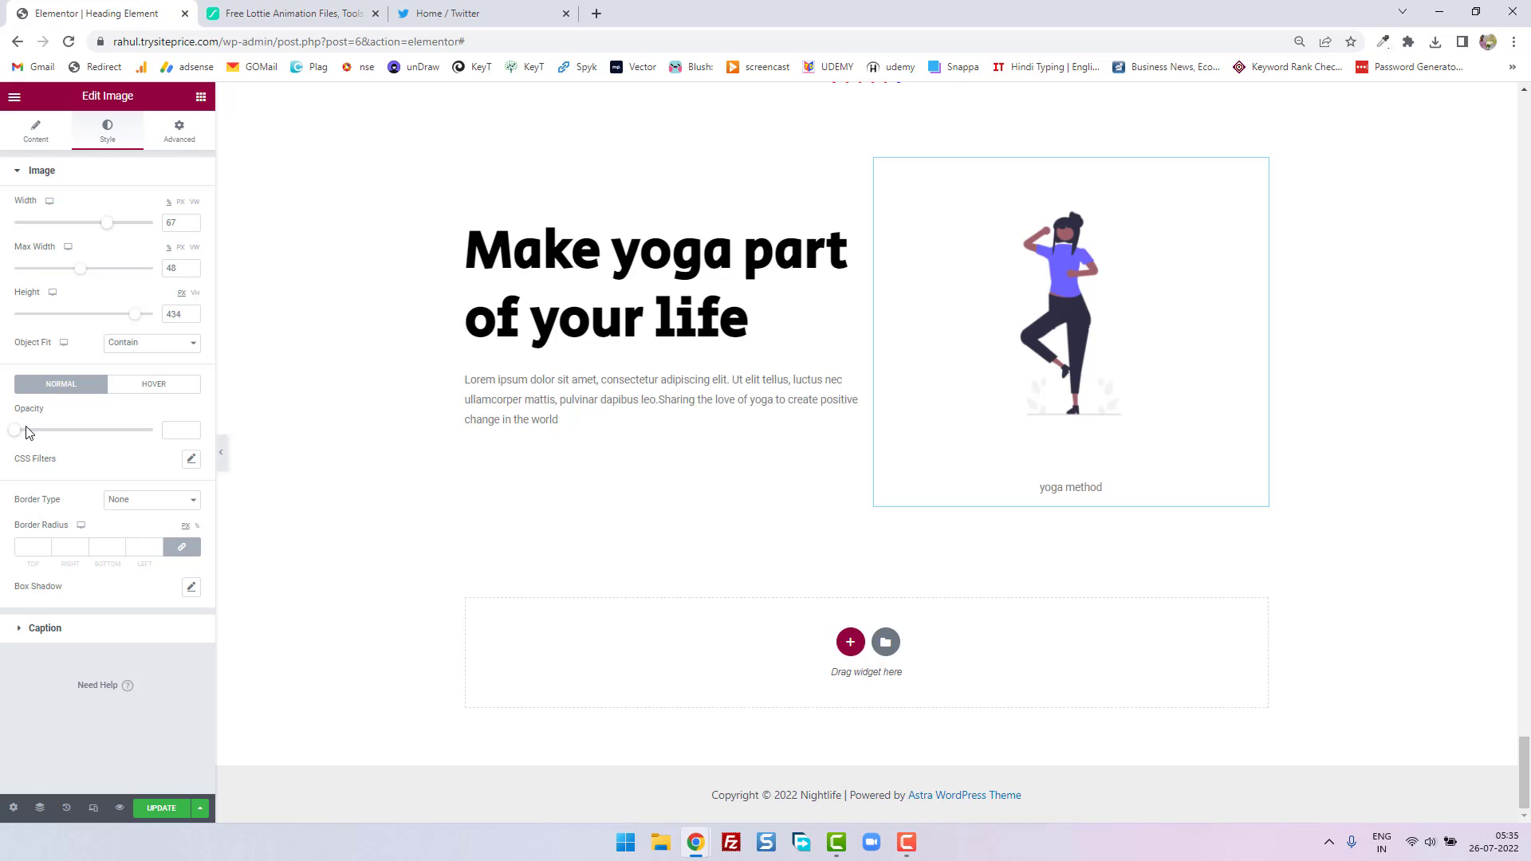
pyautogui.moveTo(17, 431); pyautogui.dragTo(158, 438)
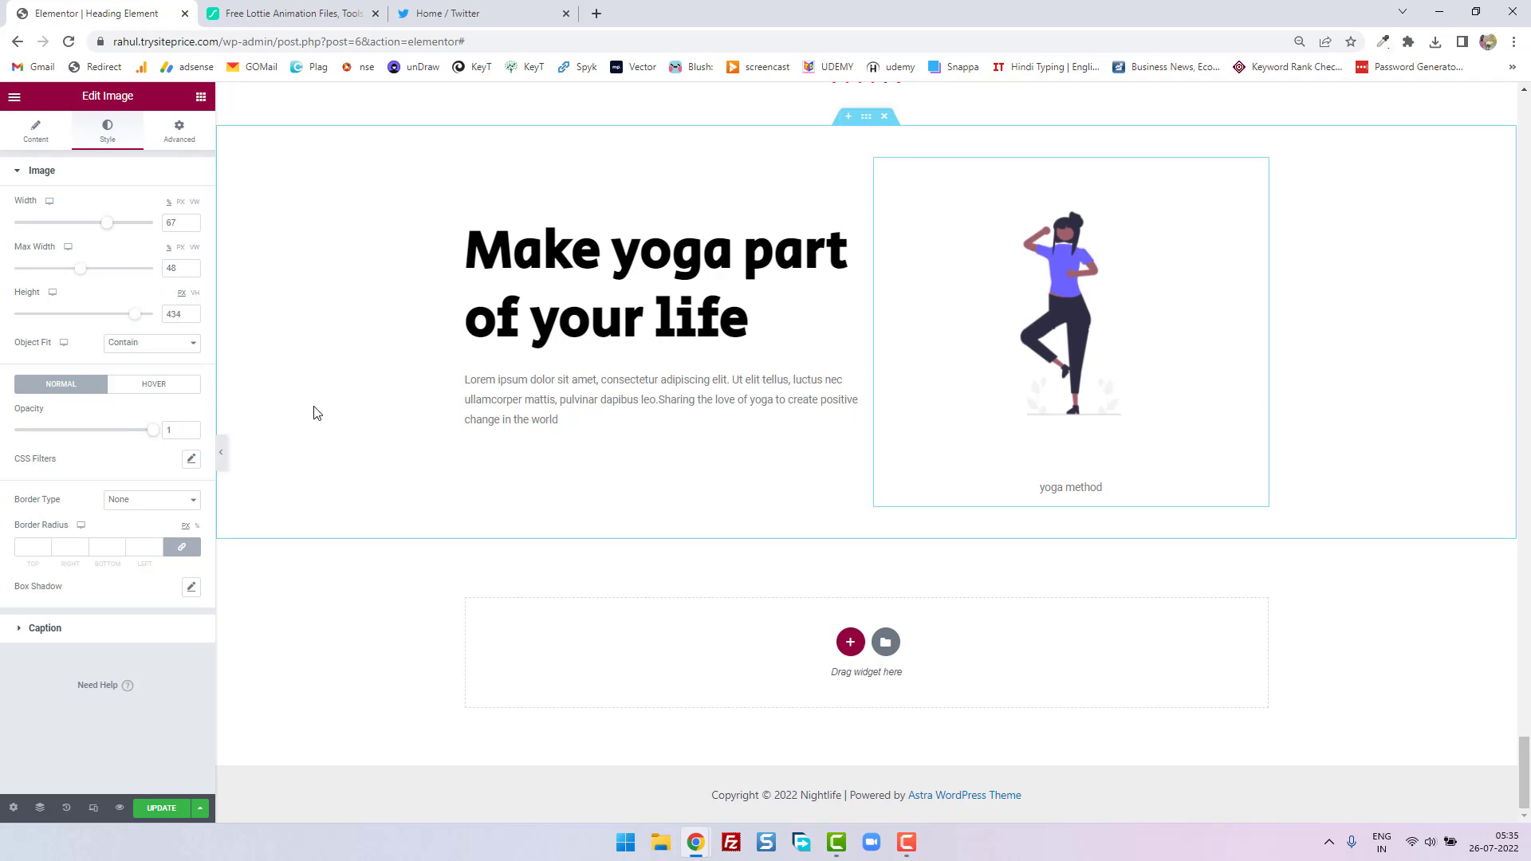
pyautogui.click(170, 386)
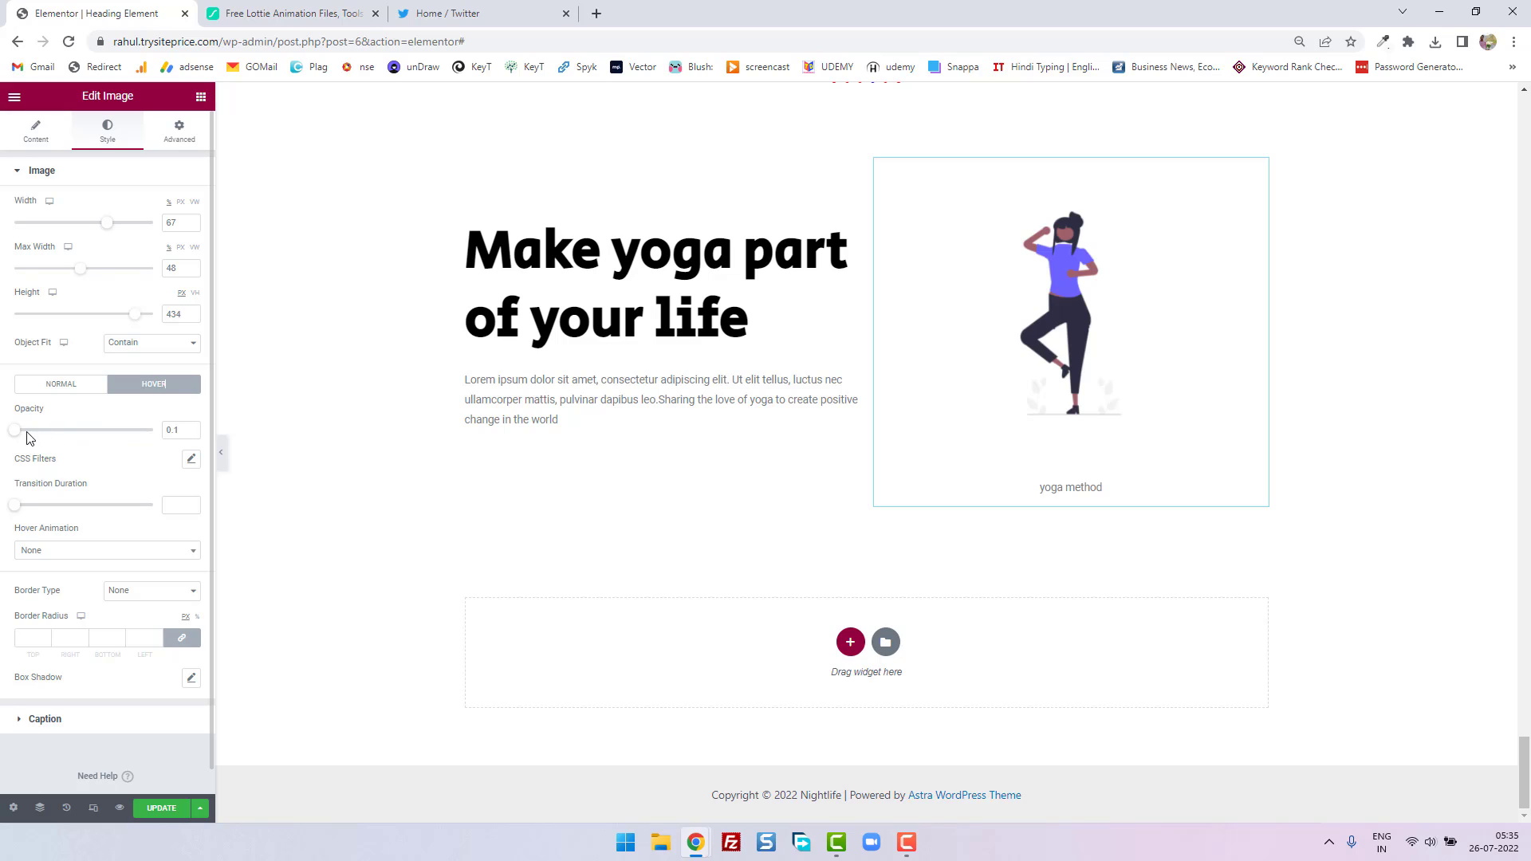
pyautogui.moveTo(20, 438); pyautogui.dragTo(72, 437)
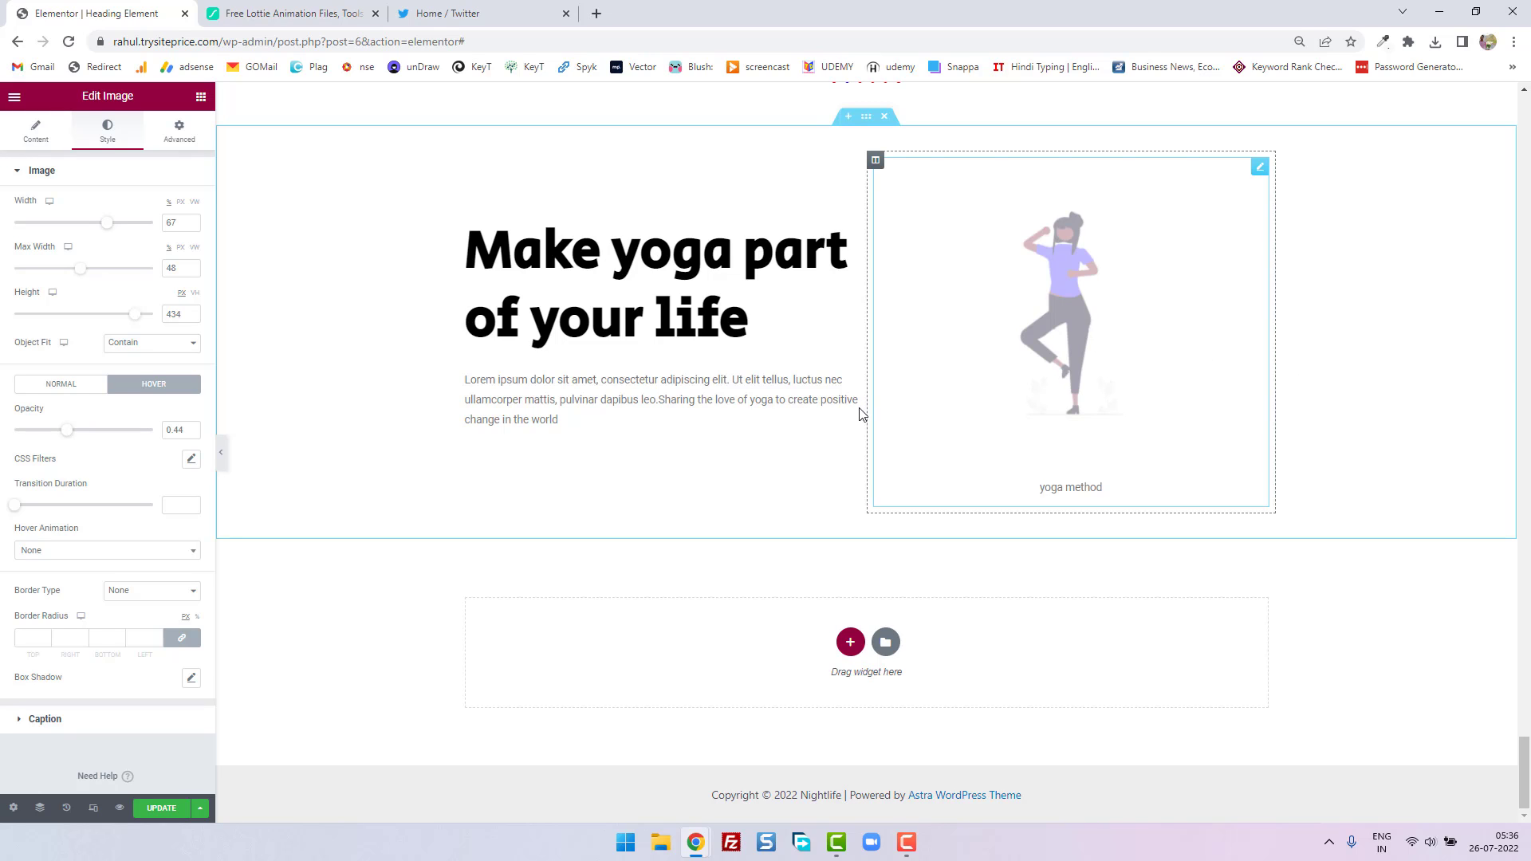
pyautogui.click(61, 386)
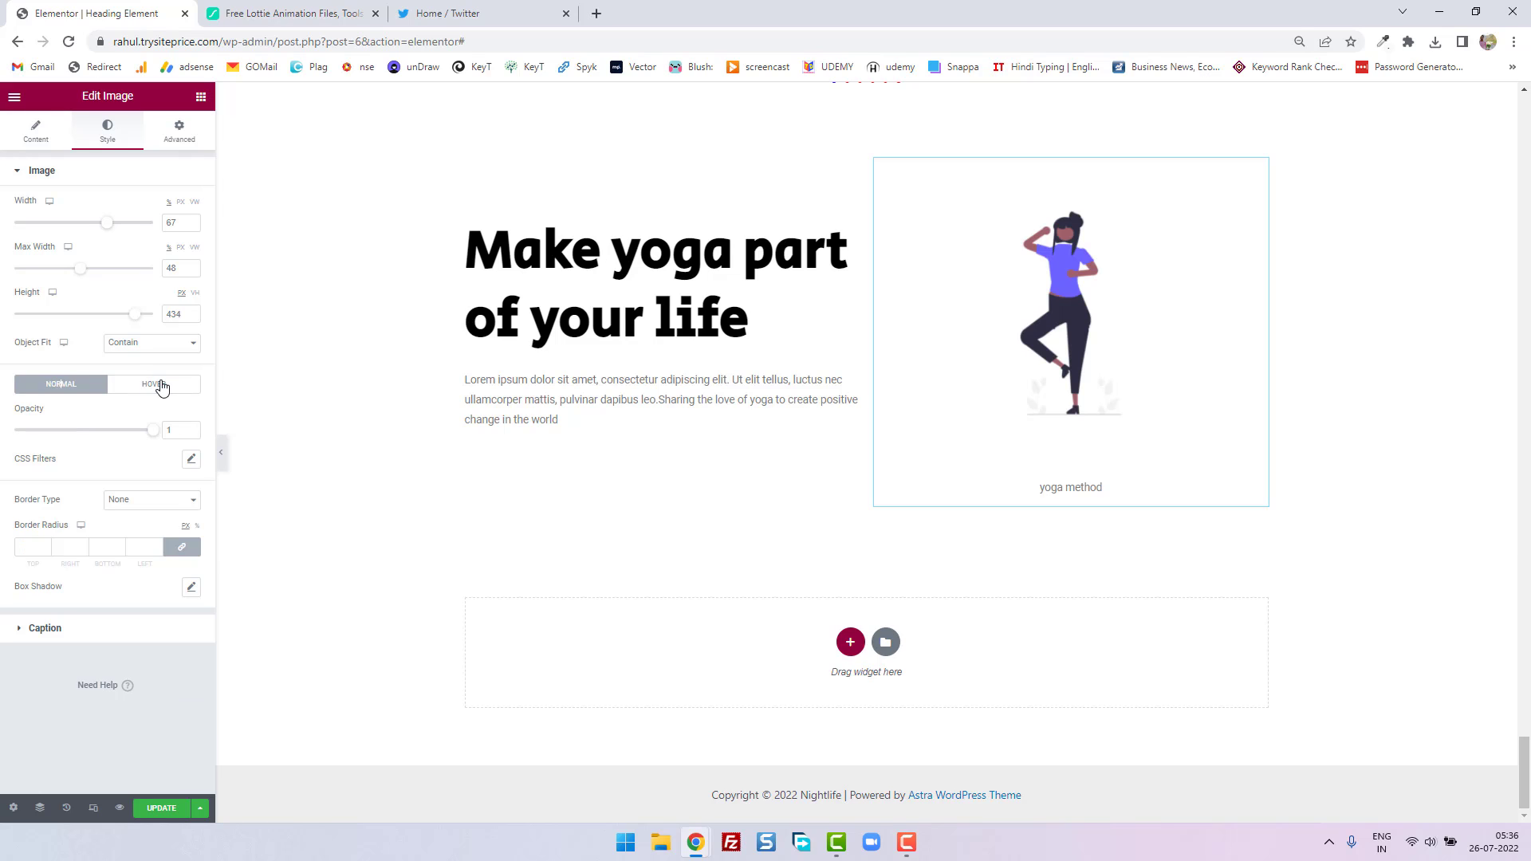
# Try several transition durations for the image's hover effect, and set the duration to 0.9
pyautogui.click(159, 386)
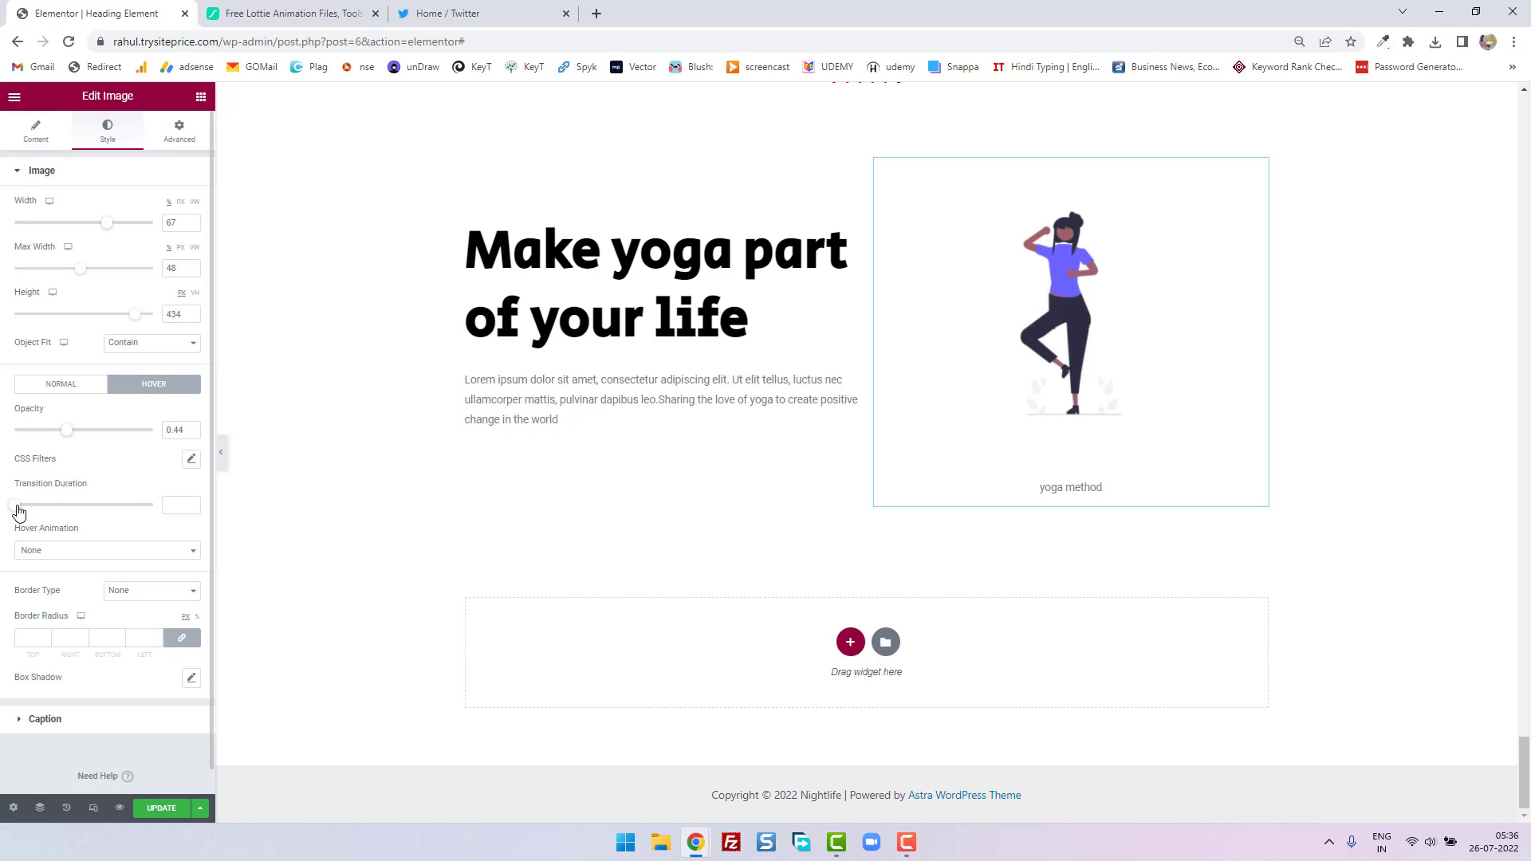
pyautogui.moveTo(19, 512); pyautogui.dragTo(36, 512)
pyautogui.moveTo(36, 512); pyautogui.dragTo(29, 513)
pyautogui.moveTo(18, 508); pyautogui.dragTo(77, 511)
pyautogui.moveTo(86, 512); pyautogui.dragTo(12, 506)
pyautogui.moveTo(19, 511); pyautogui.dragTo(59, 514)
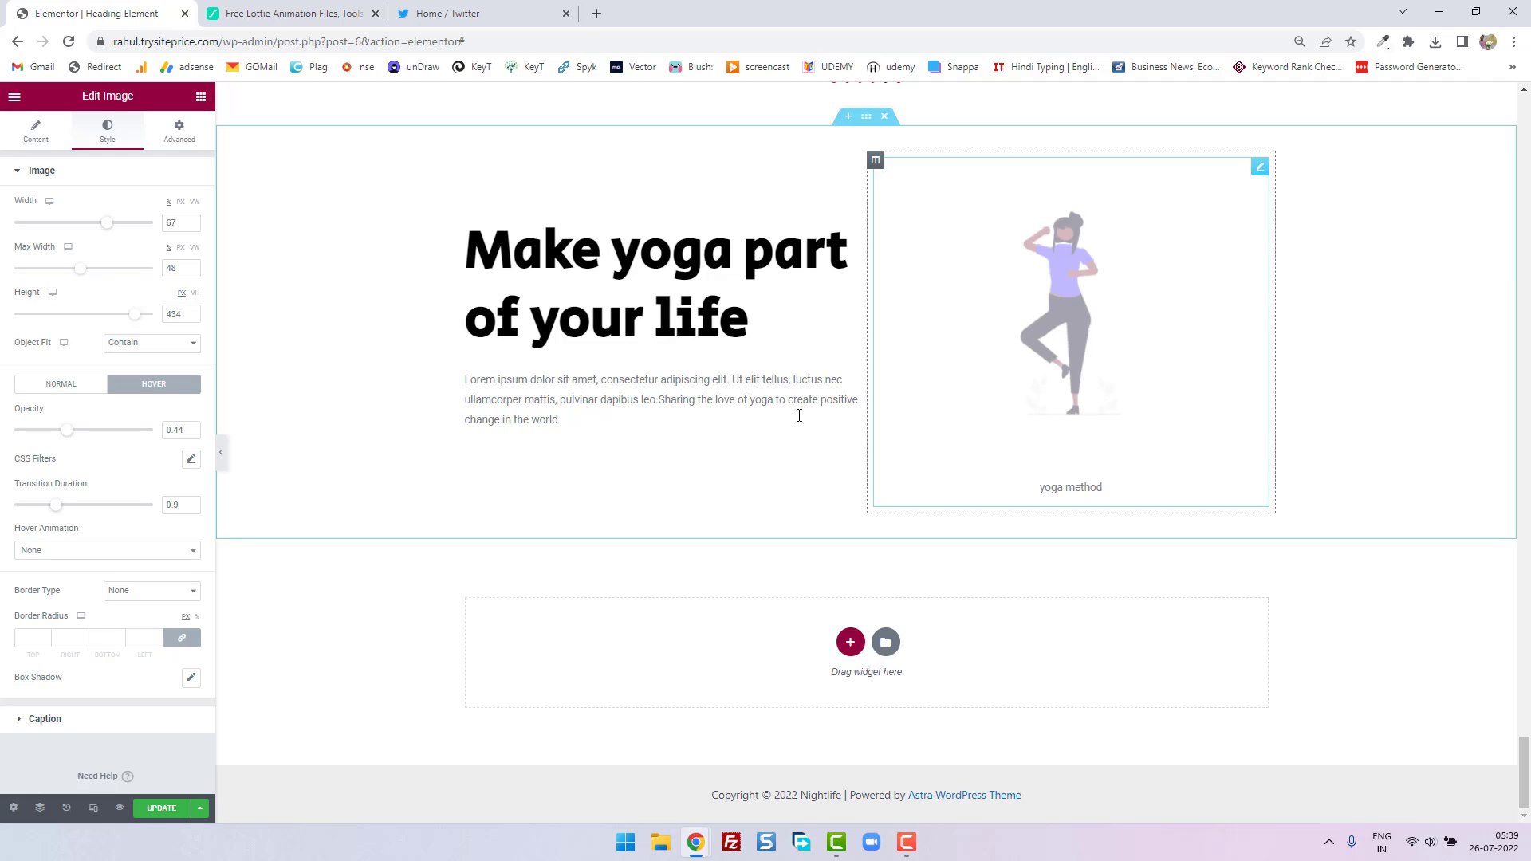
# Set the yoga image's hover transition duration to 3 and its hover animation to Pulse
pyautogui.moveTo(115, 507); pyautogui.dragTo(171, 508)
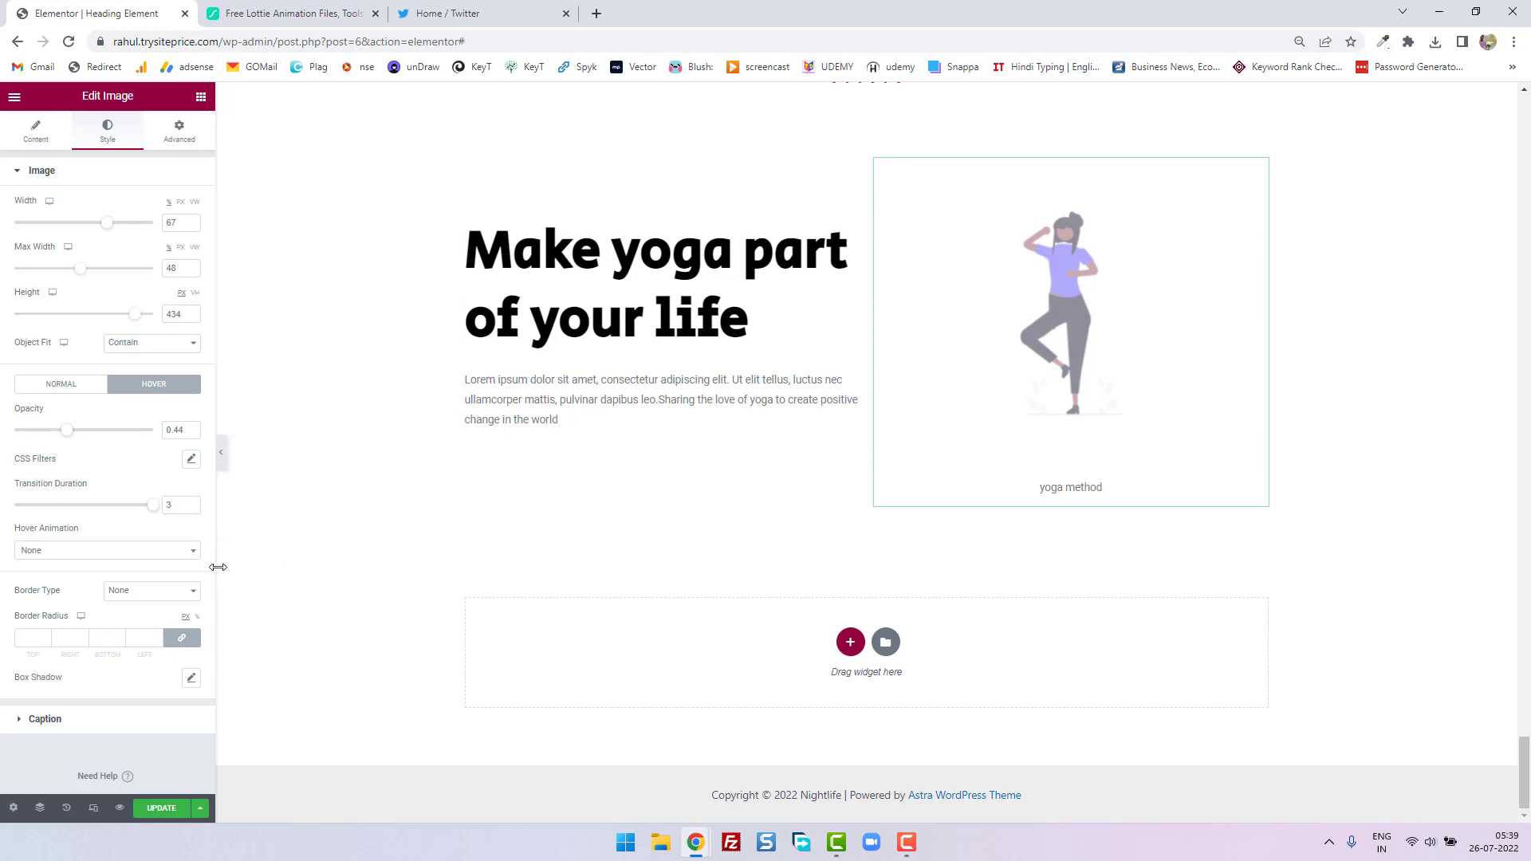
pyautogui.click(162, 553)
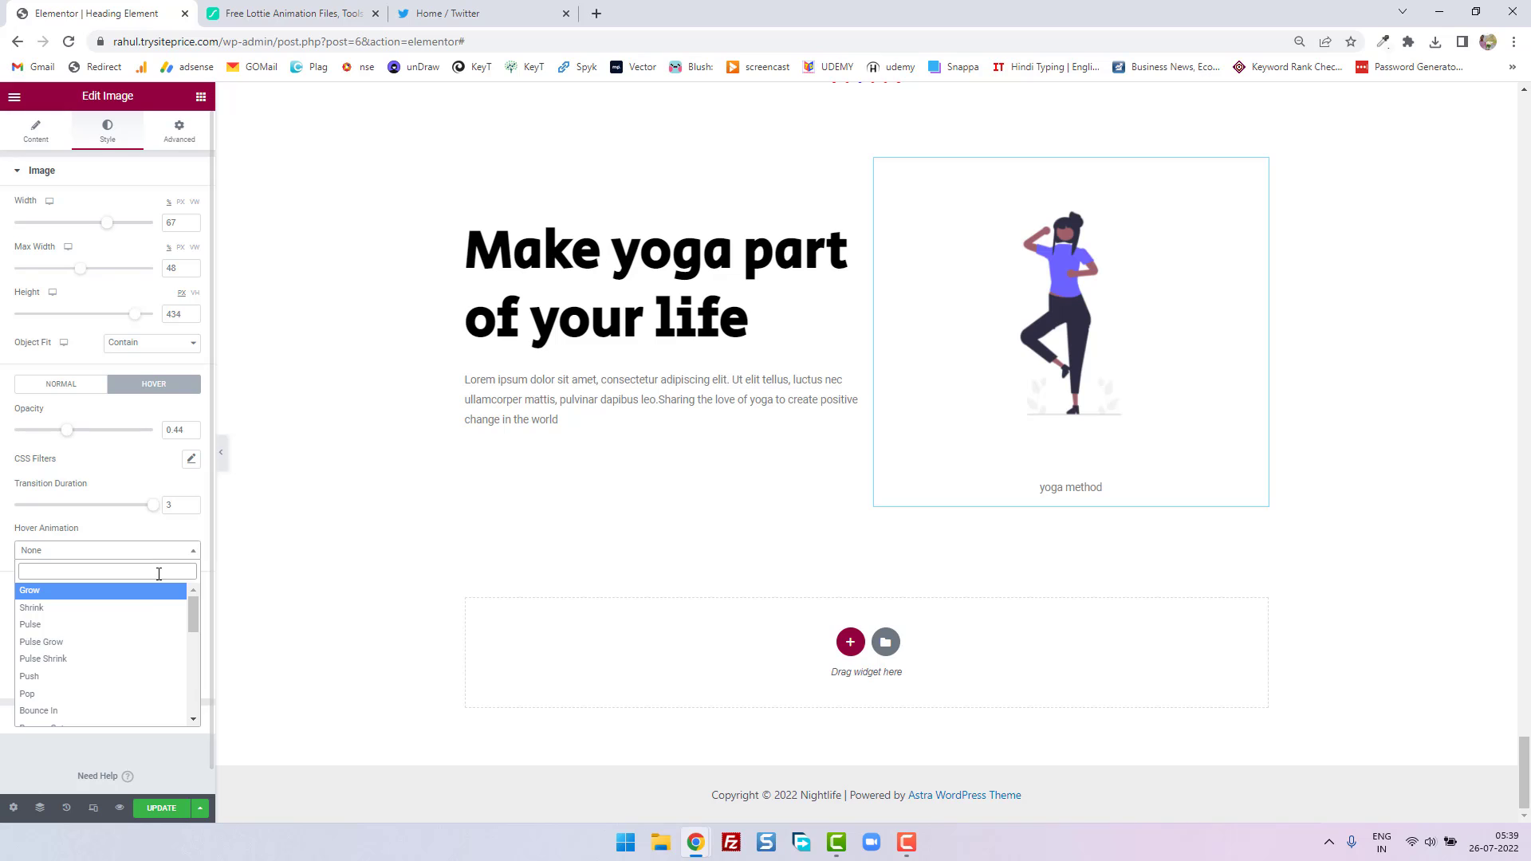
pyautogui.click(152, 632)
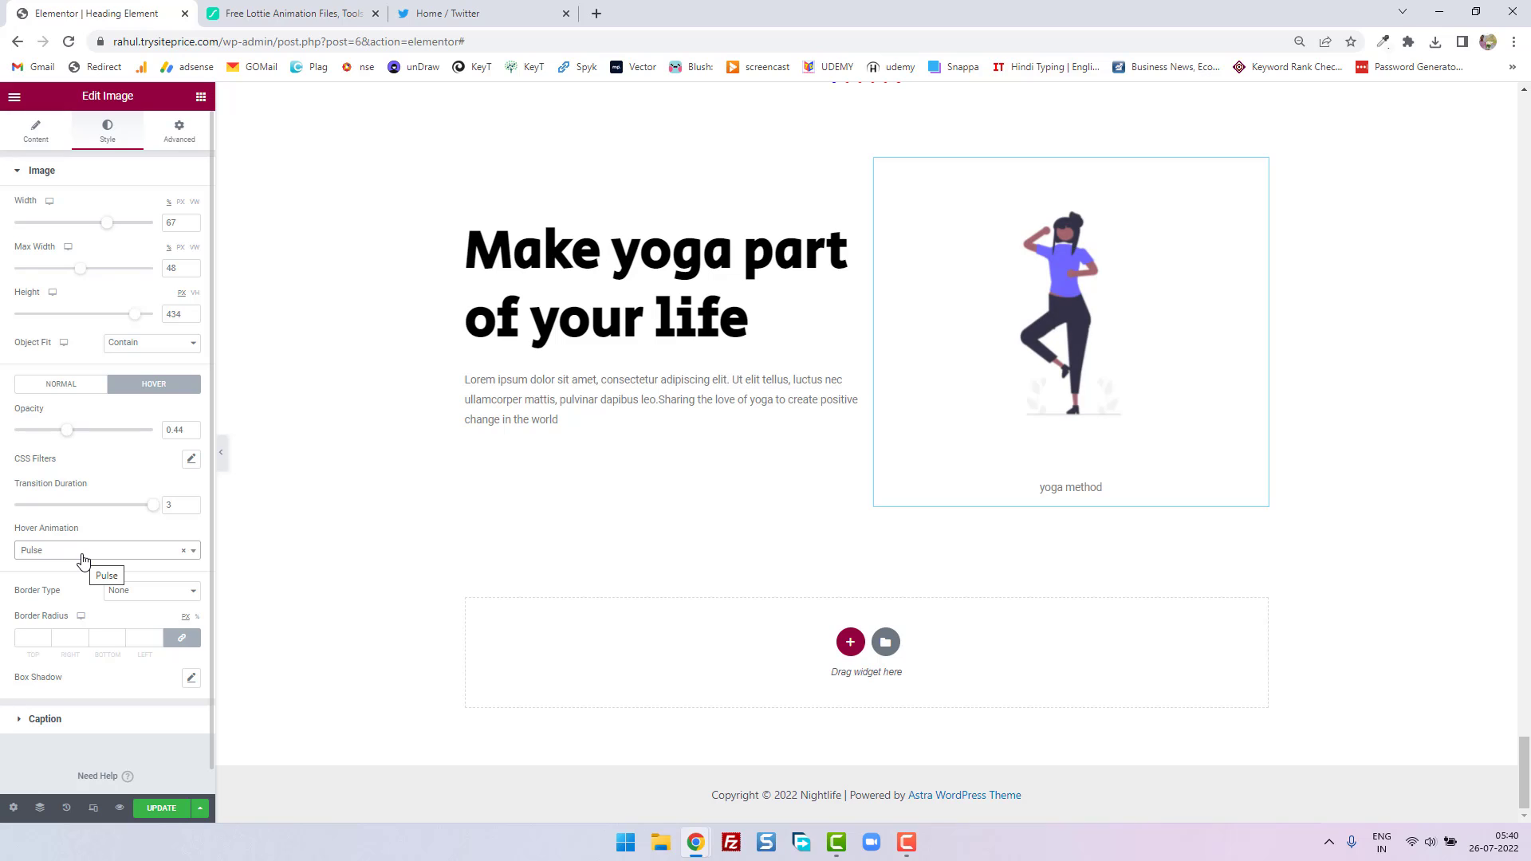
# Give the yoga image a solid border with a width of 10 on all sides
pyautogui.scroll(-1, 84, 561)
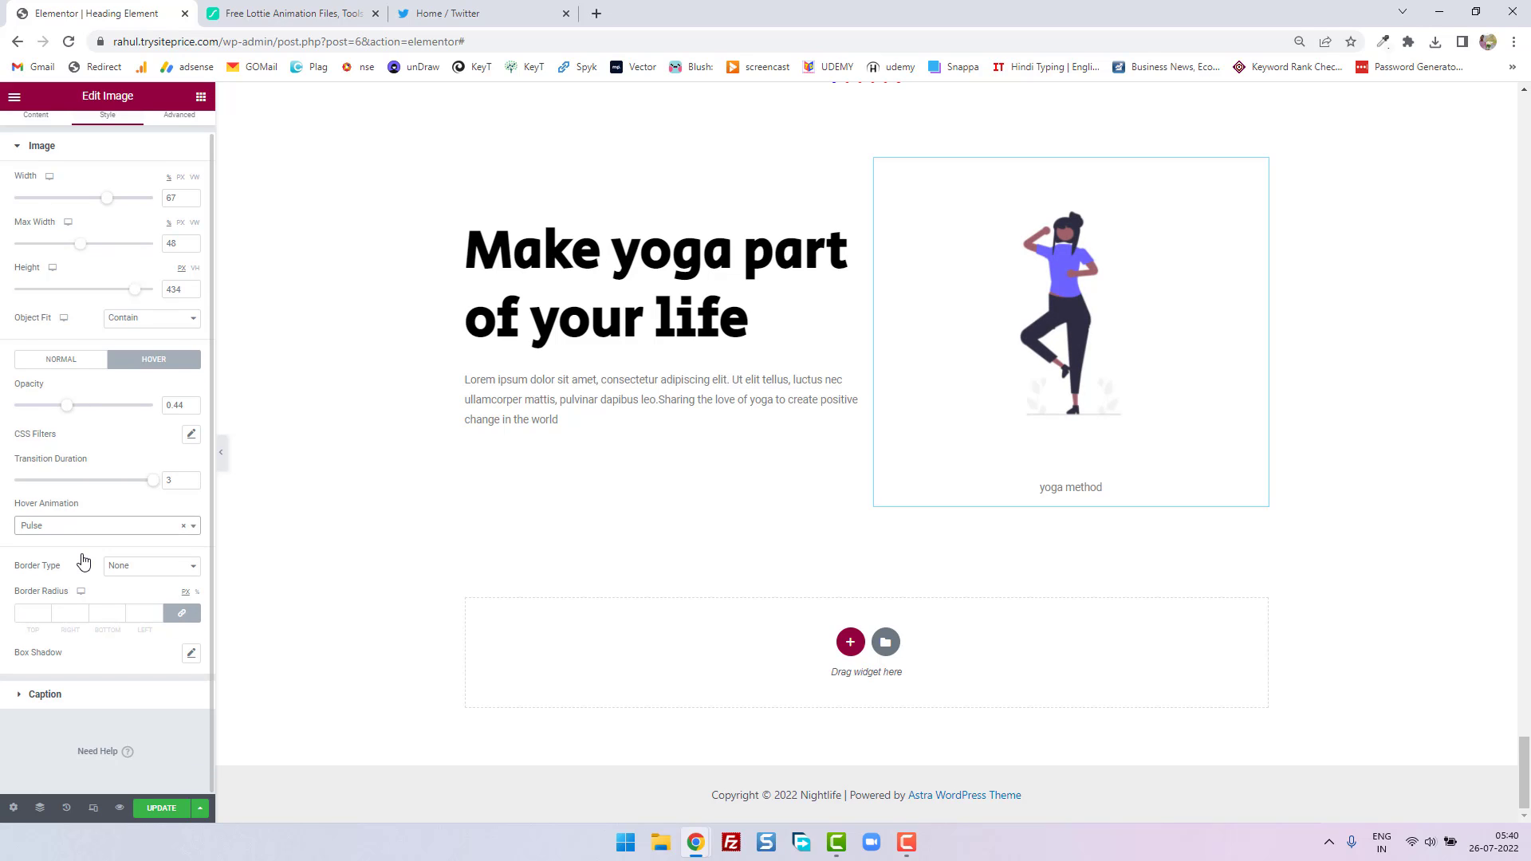
pyautogui.click(148, 568)
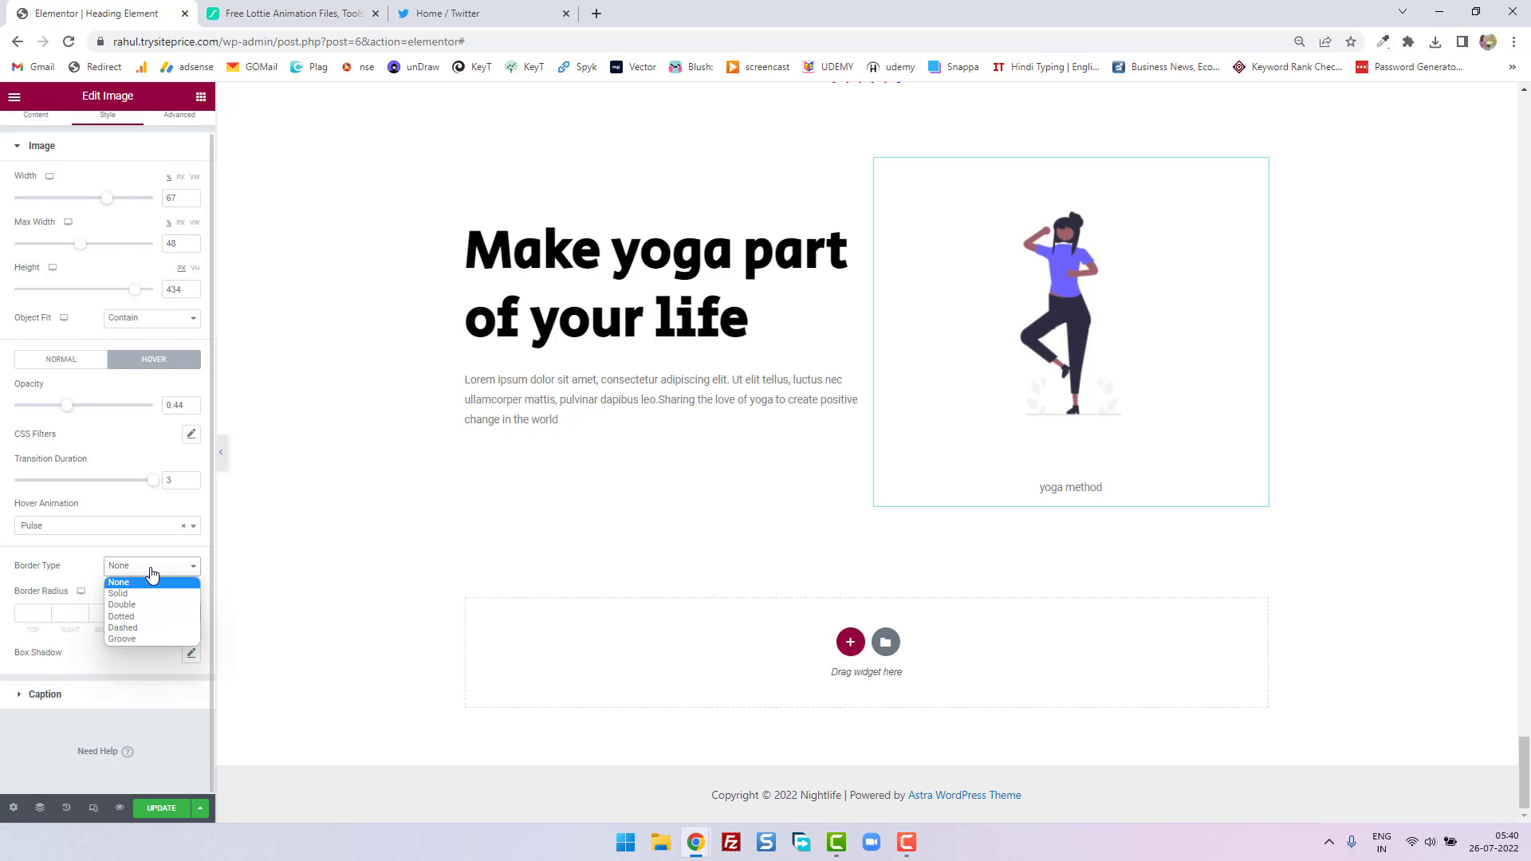
pyautogui.click(147, 593)
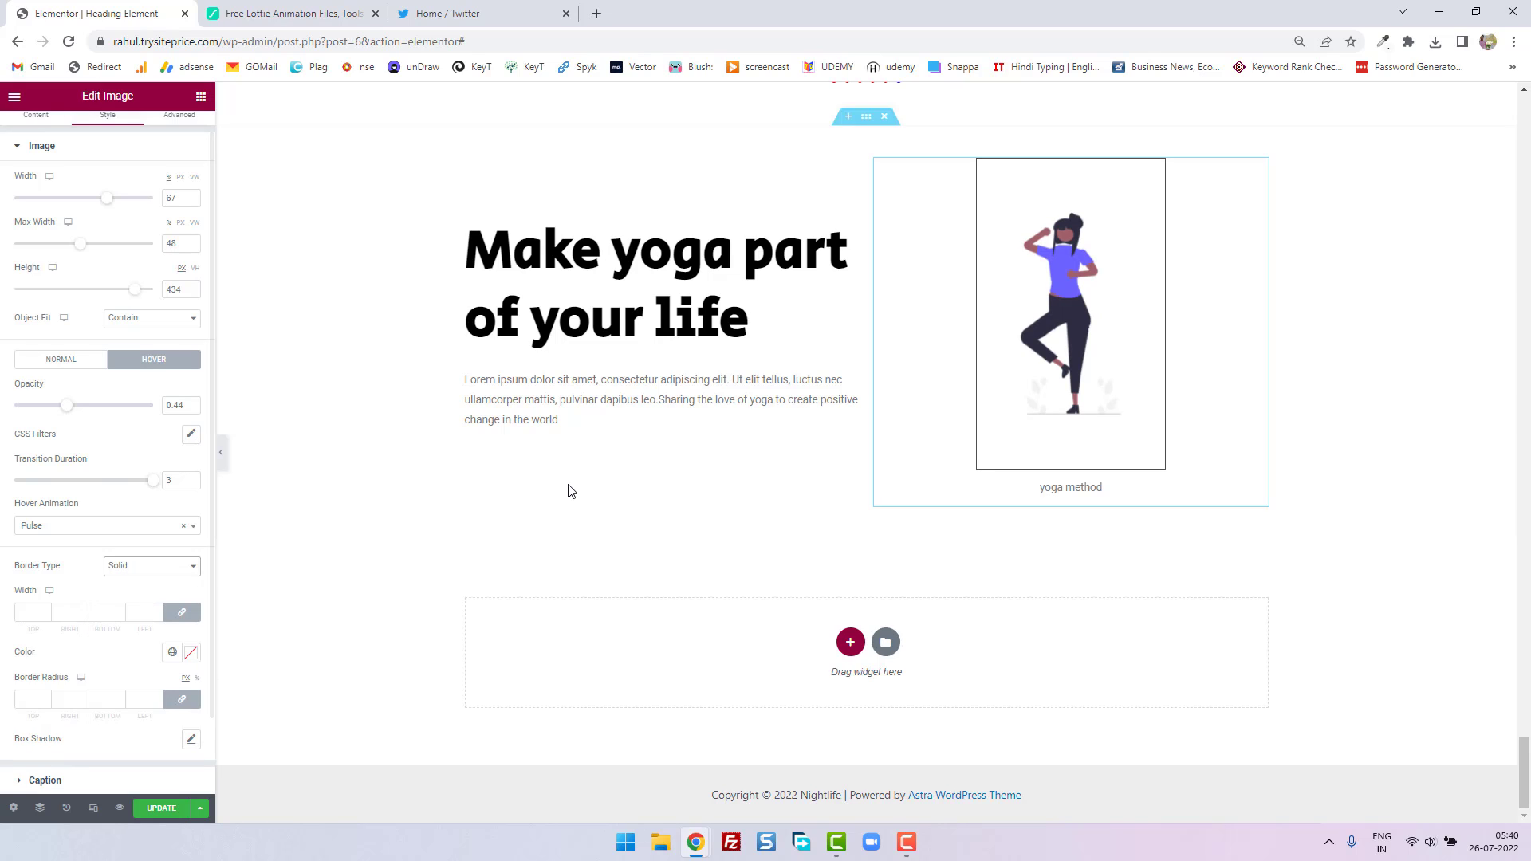
pyautogui.click(46, 610)
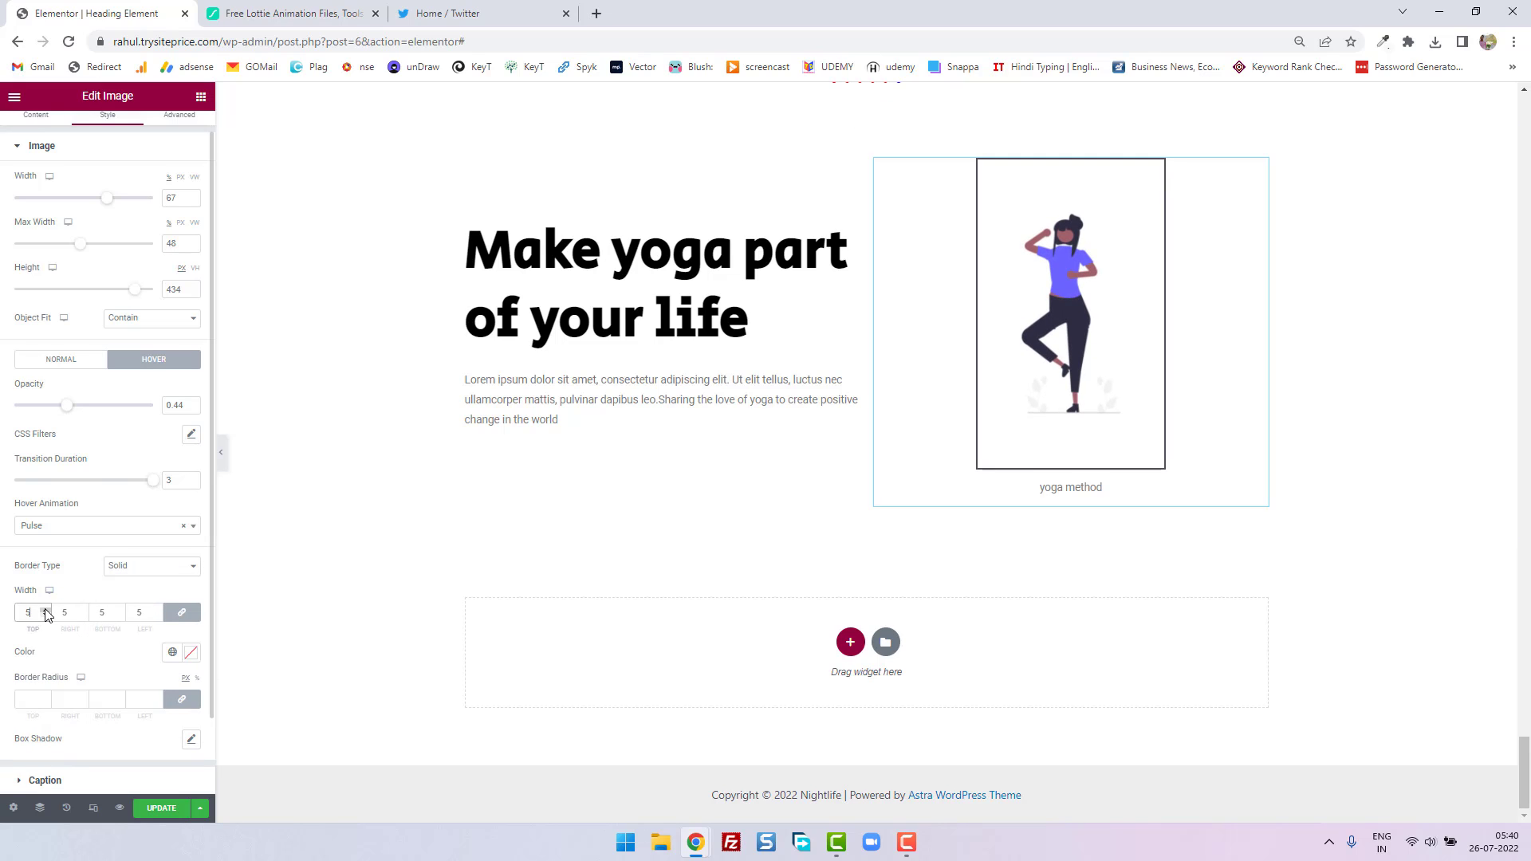
pyautogui.click(45, 609)
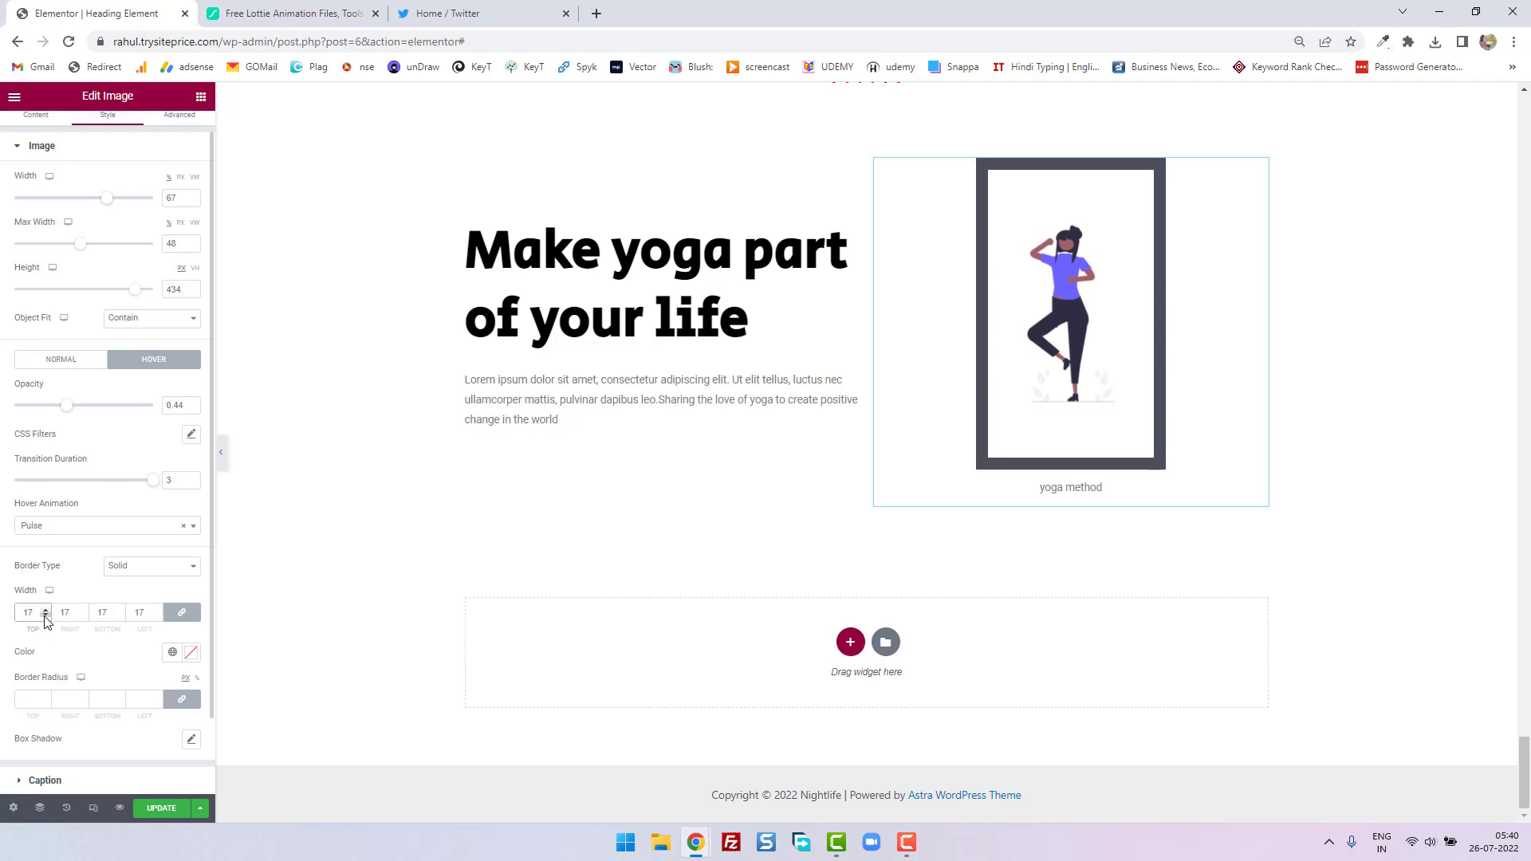
pyautogui.click(45, 615)
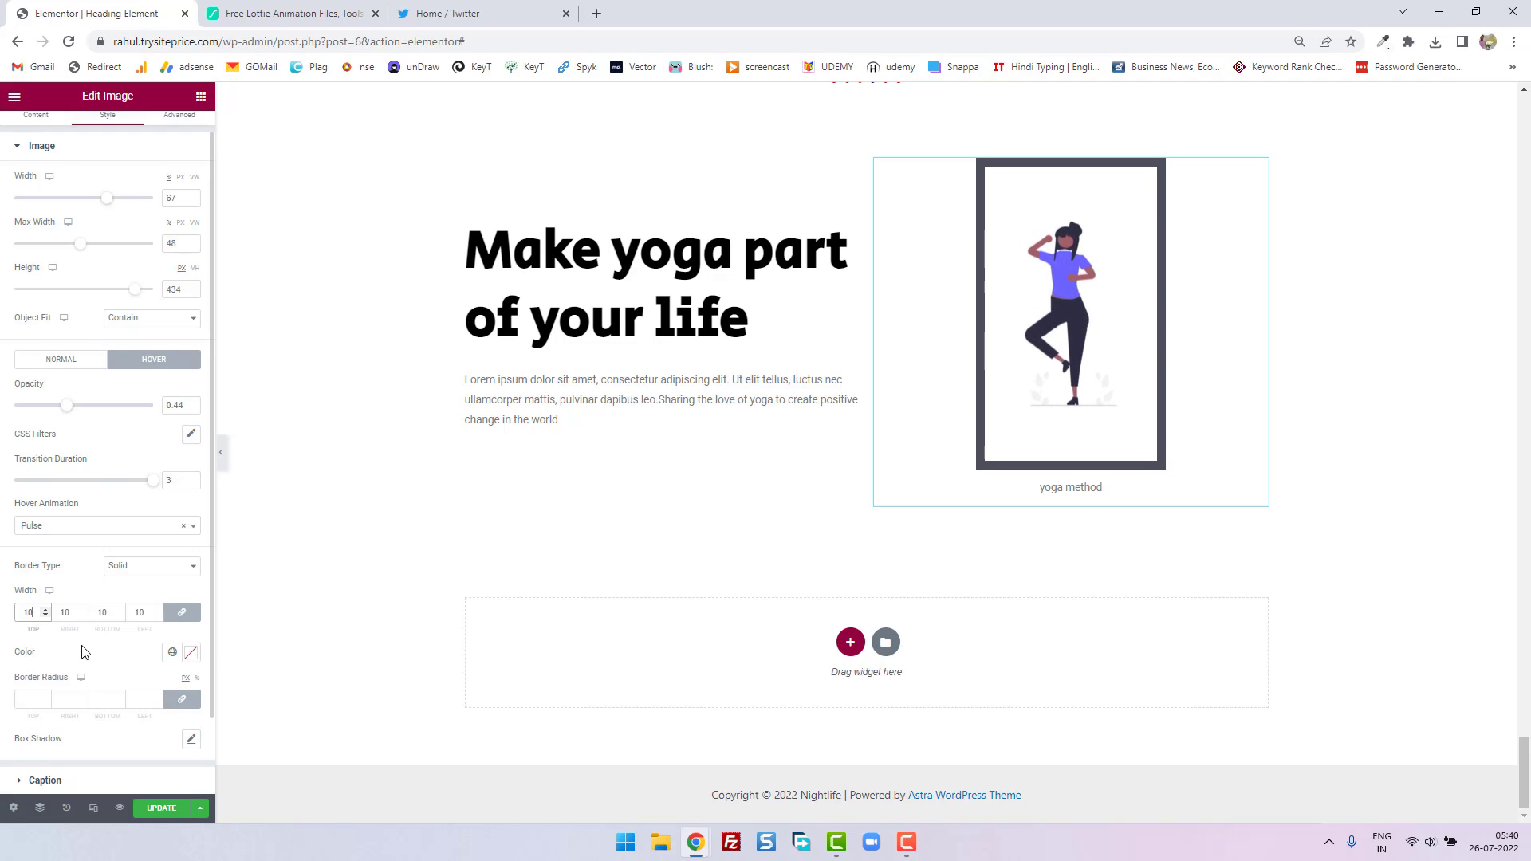
# Round the yoga image's border with a radius of 21 on all corners
pyautogui.scroll(-1, 56, 642)
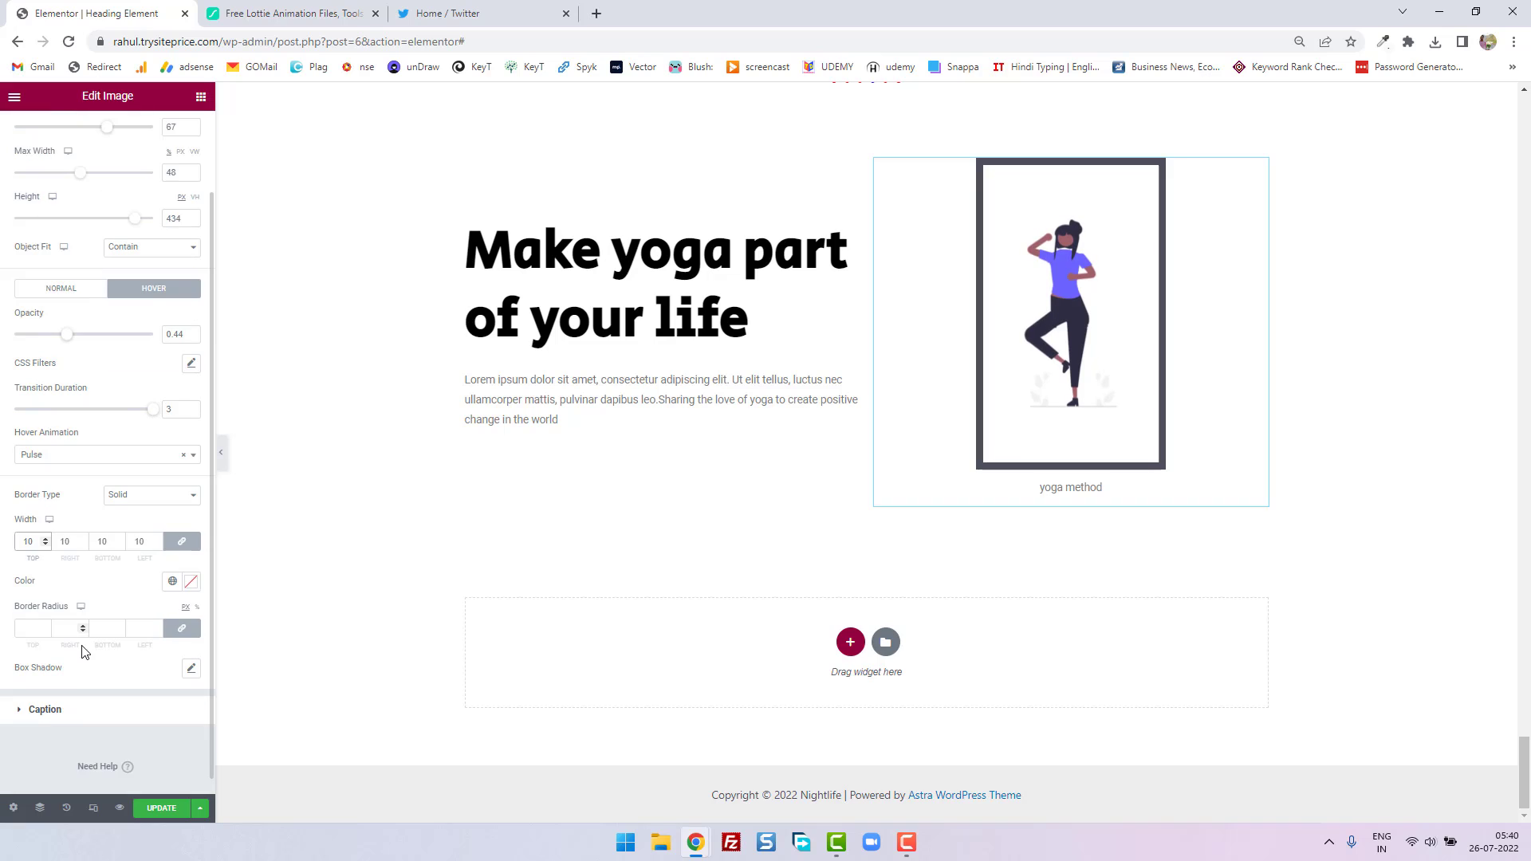
pyautogui.click(45, 627)
pyautogui.click(44, 627)
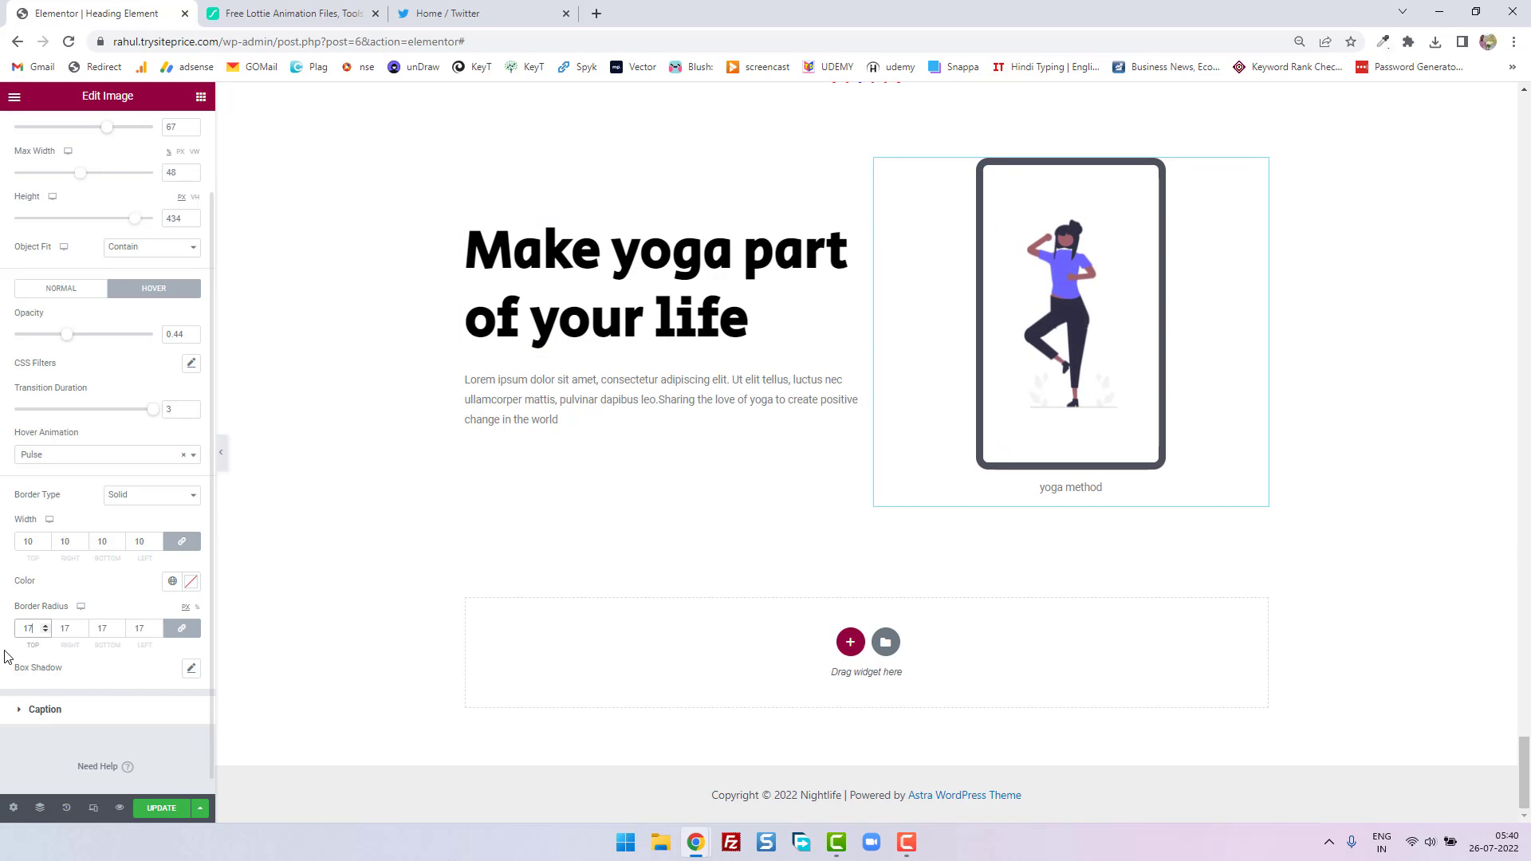
pyautogui.click(45, 627)
pyautogui.click(45, 627)
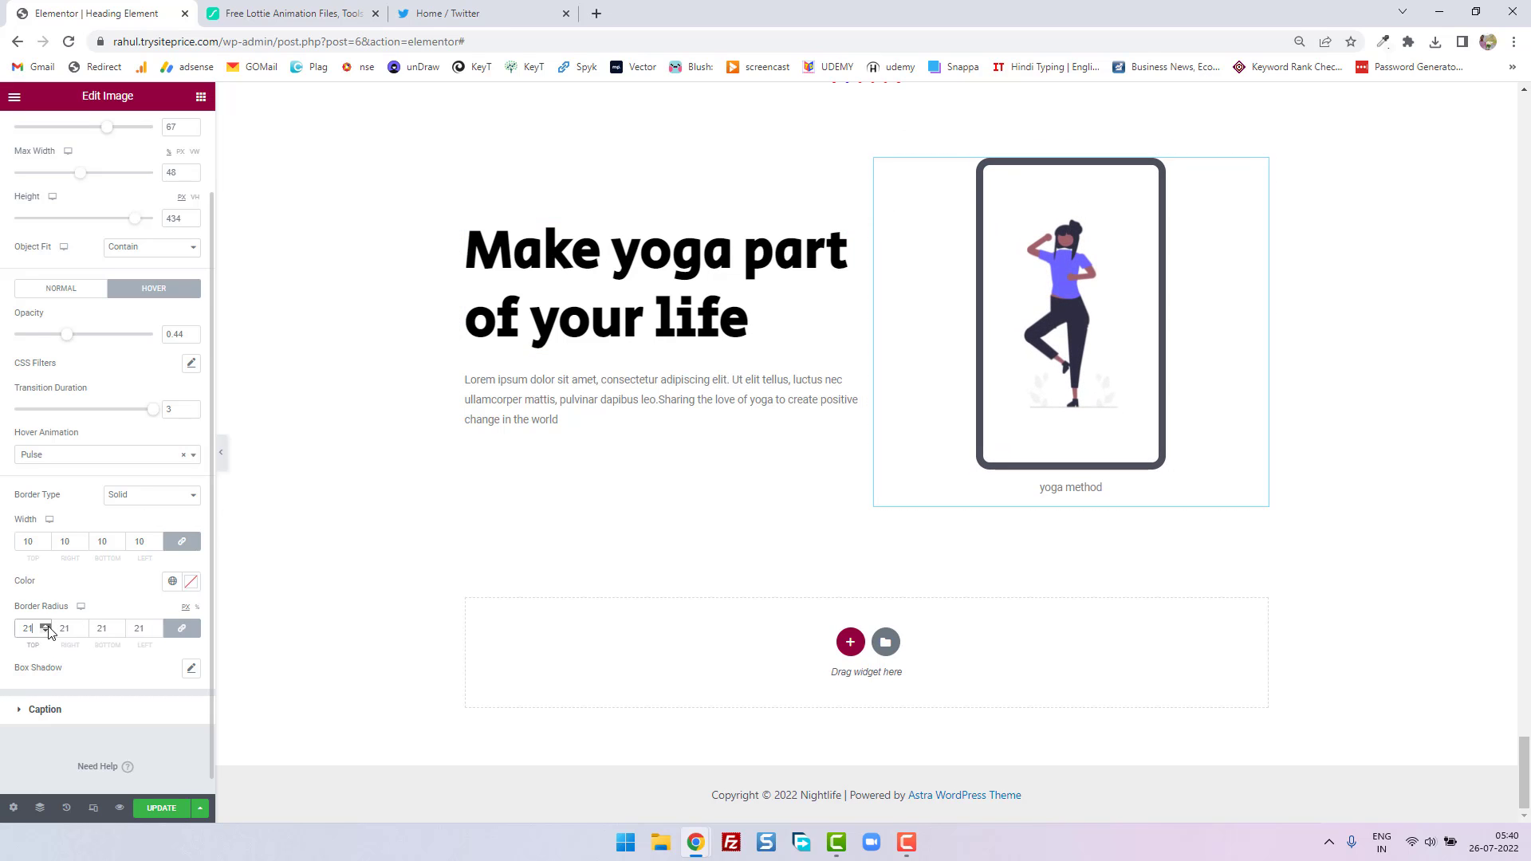
pyautogui.click(46, 627)
pyautogui.click(45, 627)
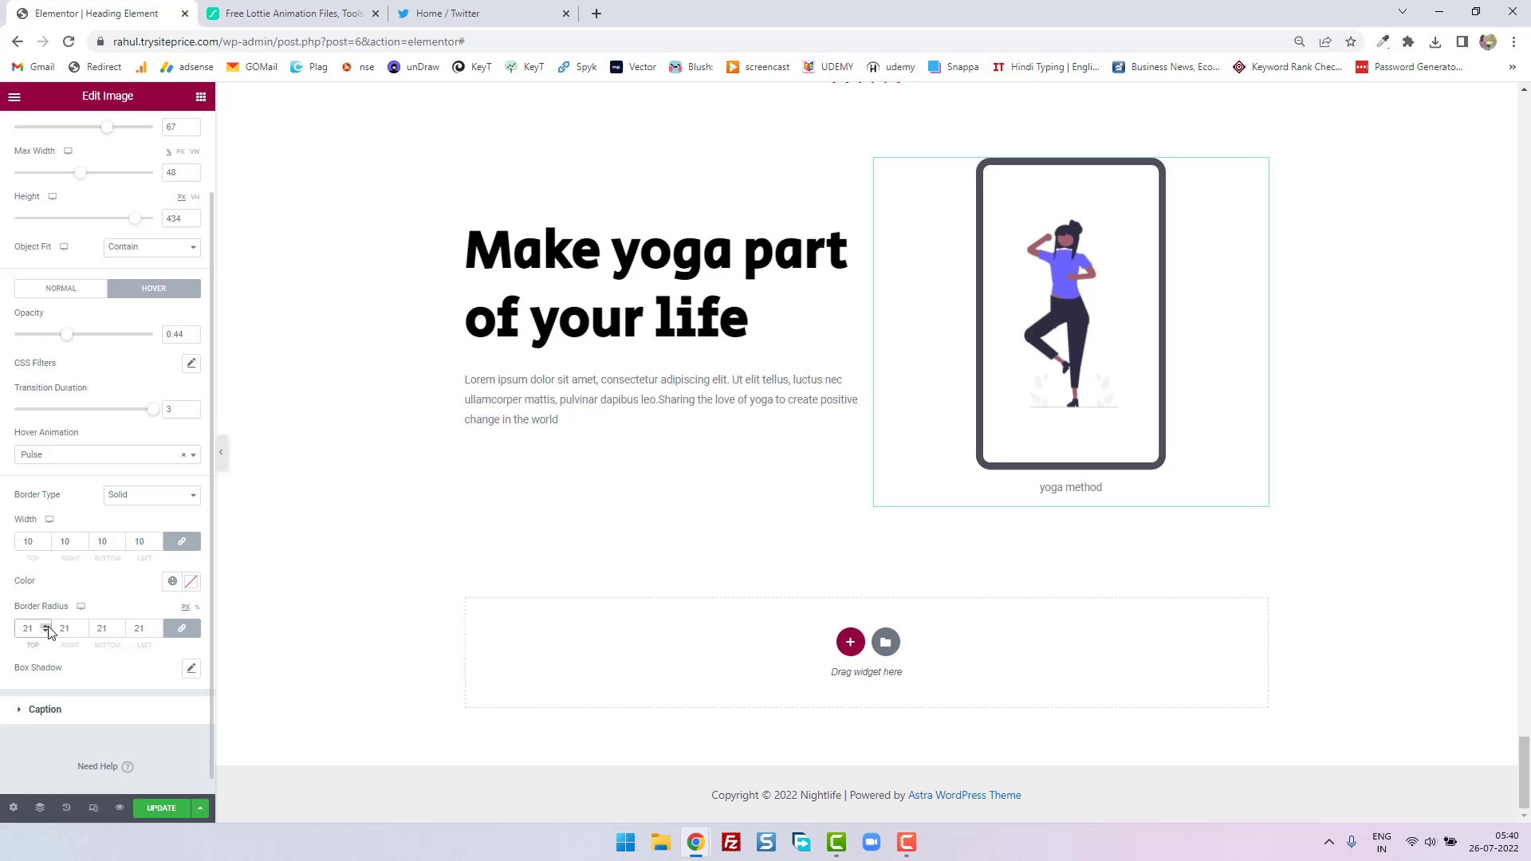
# Try justified and right alignment on the image's caption, and set its alignment to center
pyautogui.click(45, 709)
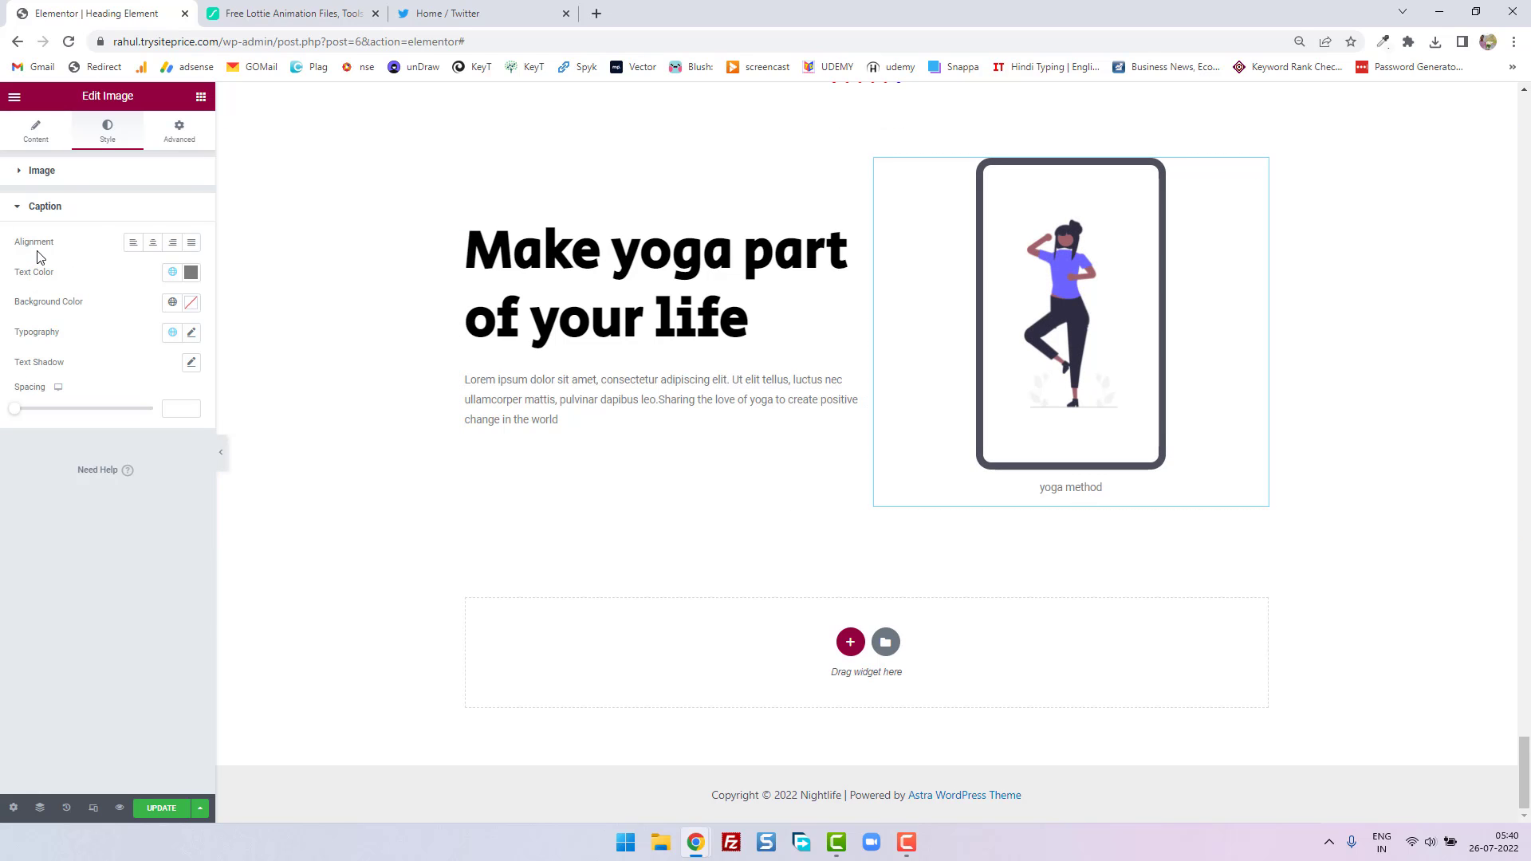
pyautogui.click(192, 245)
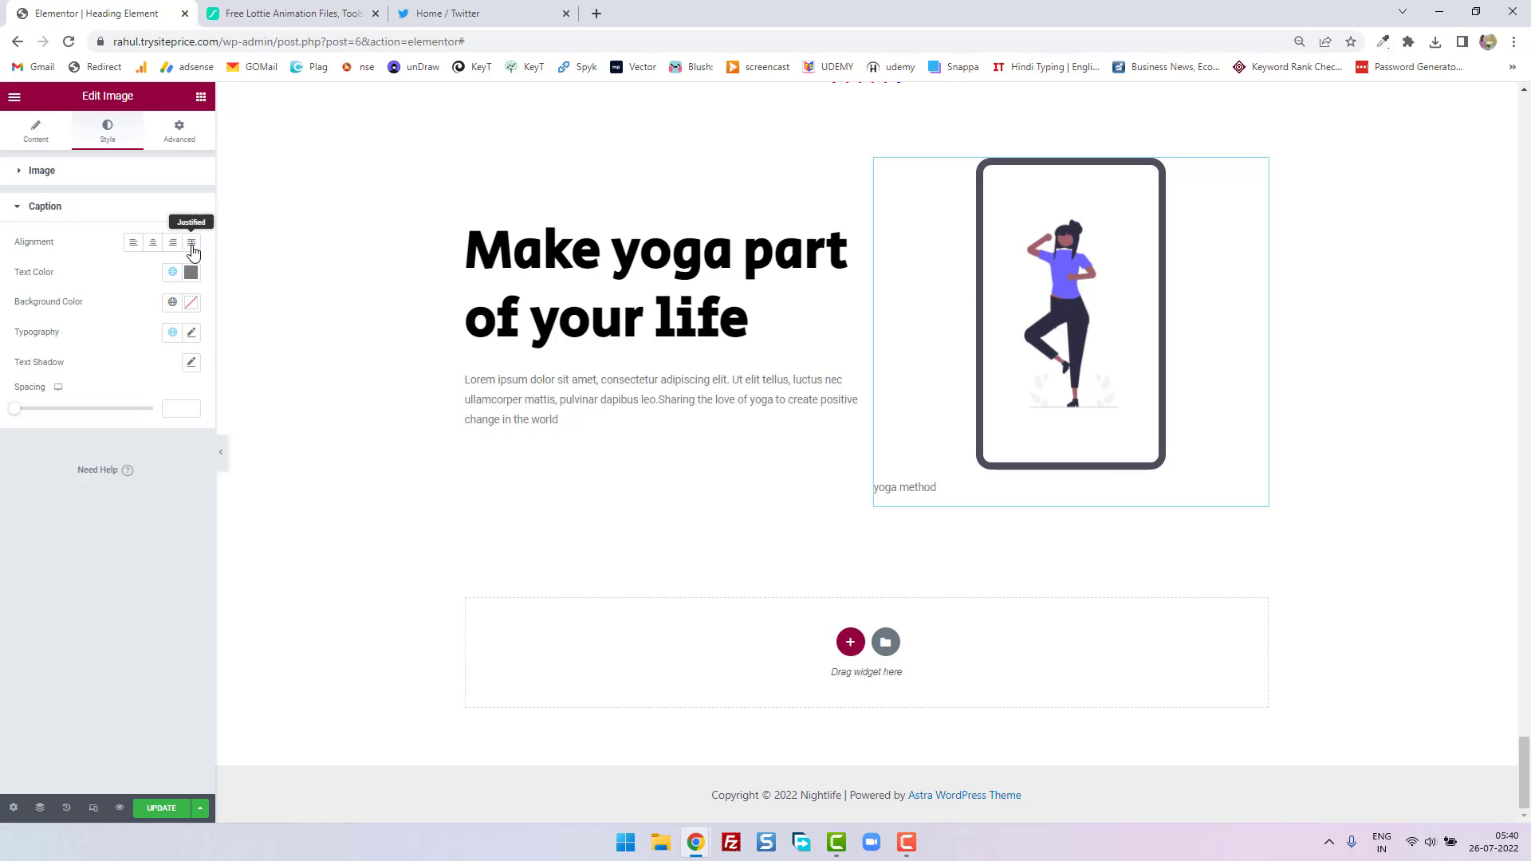
pyautogui.click(153, 243)
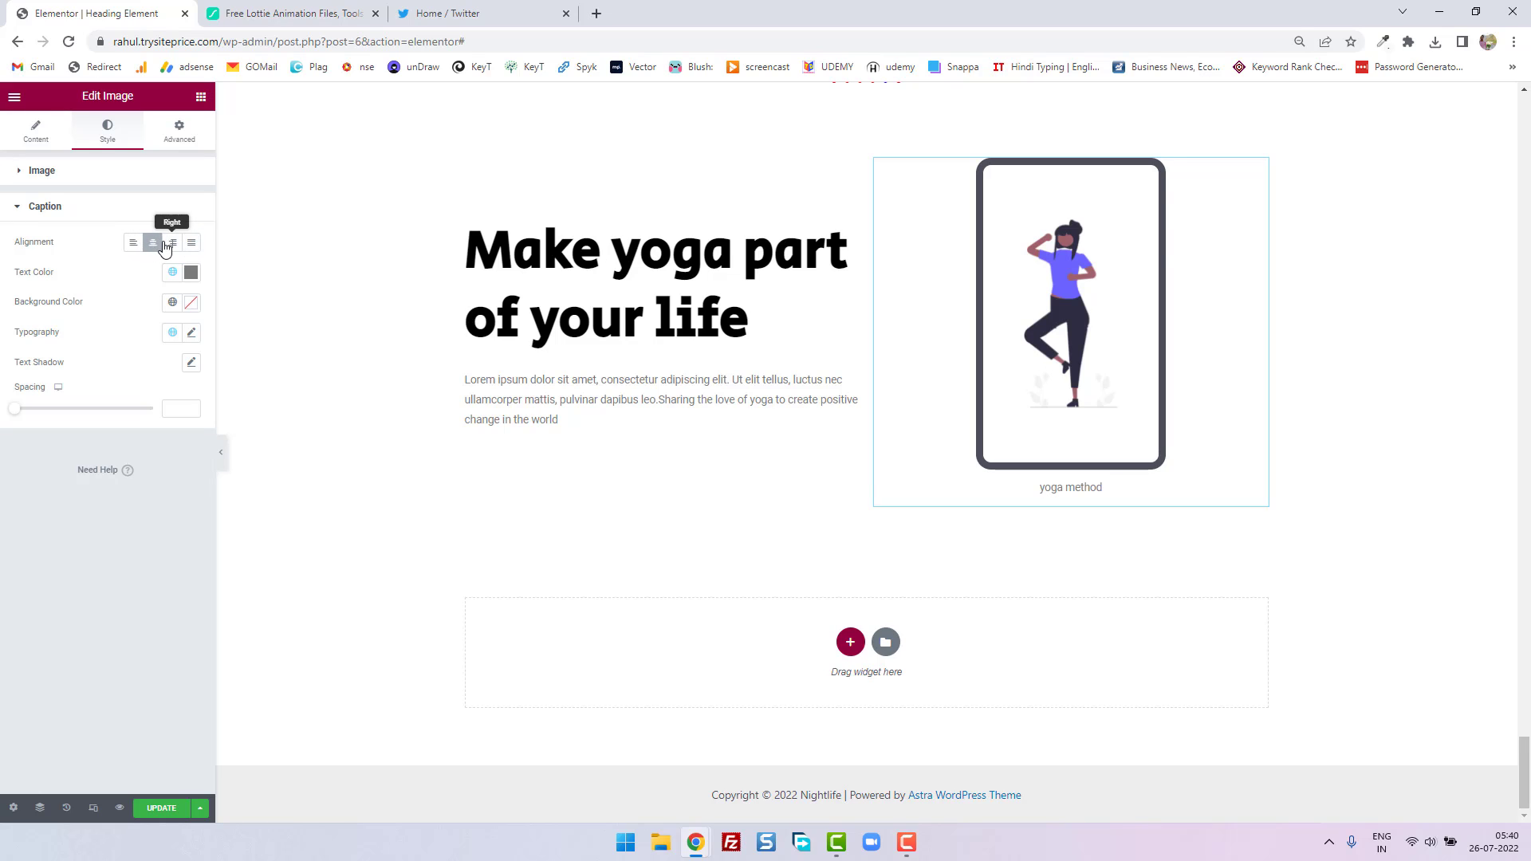
pyautogui.click(173, 243)
pyautogui.click(152, 244)
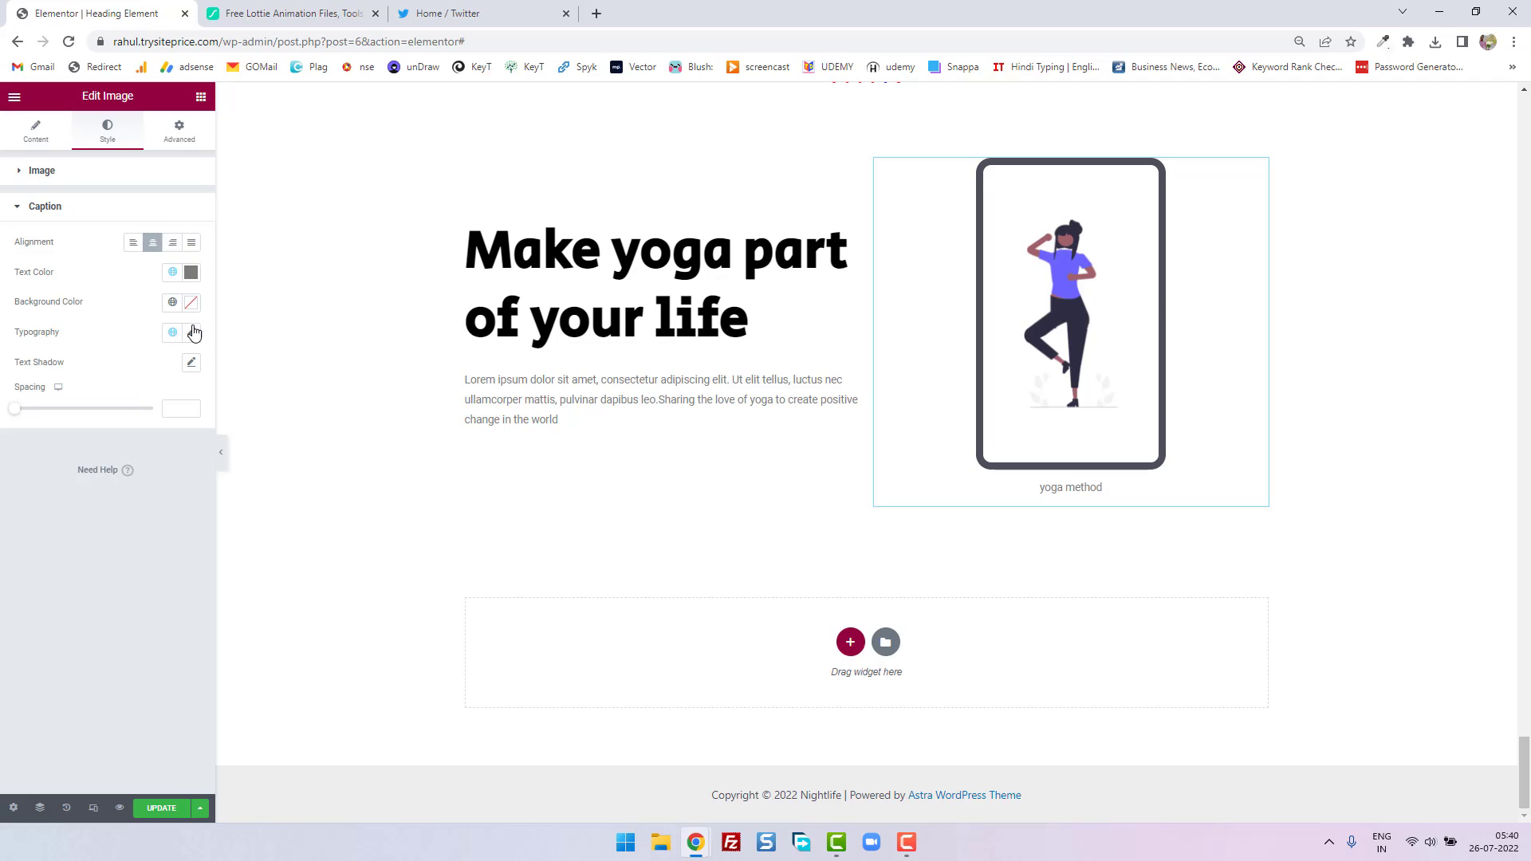